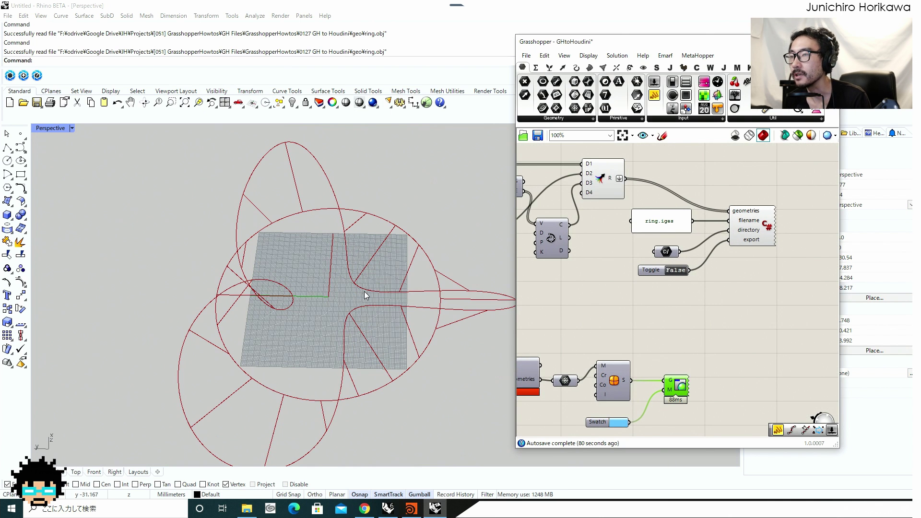
Examine the ring's curves in the perspective view and the Grasshopper definition parts that export ring.iges and import the mesh
right_click_drag(369, 297, 257, 259)
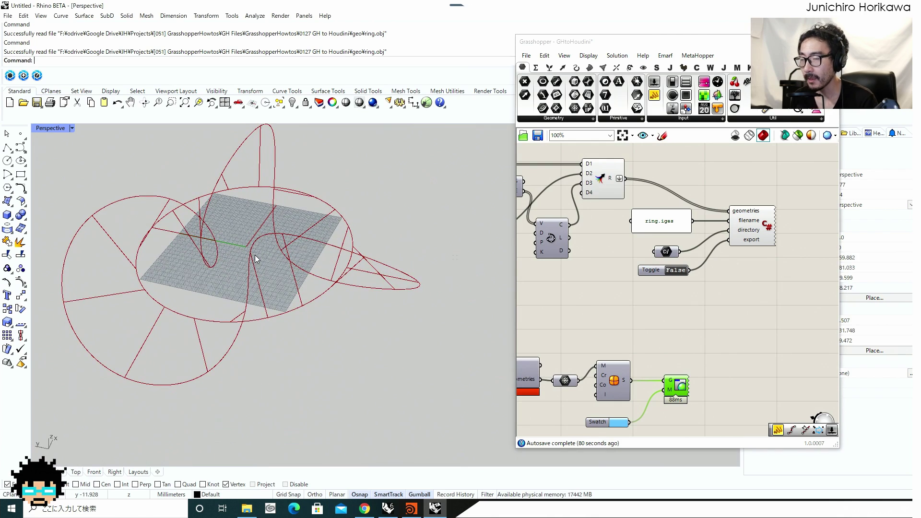
scroll(261, 265, "up", 6)
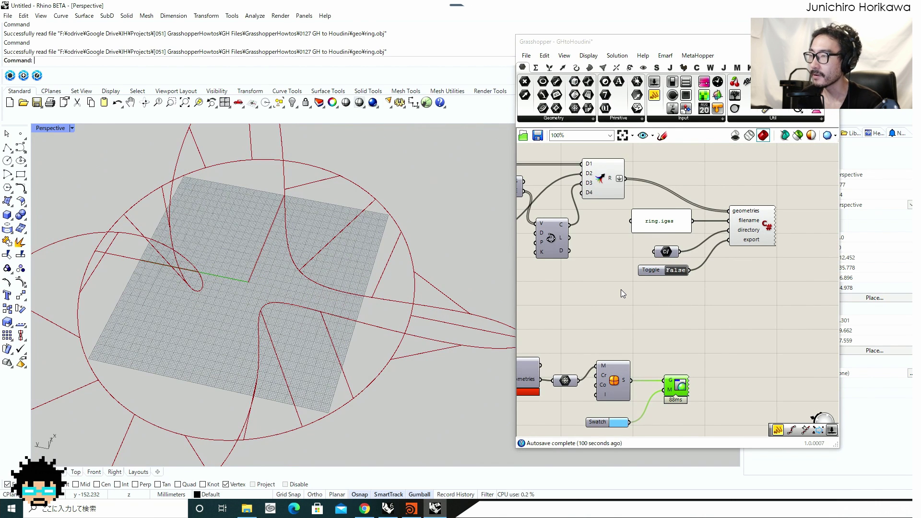
scroll(669, 289, "down", 2)
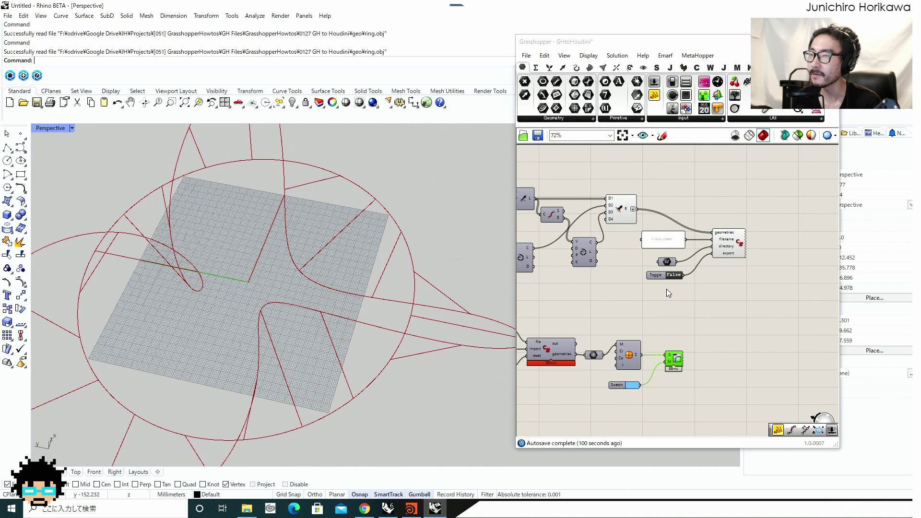
scroll(728, 247, "down", 1)
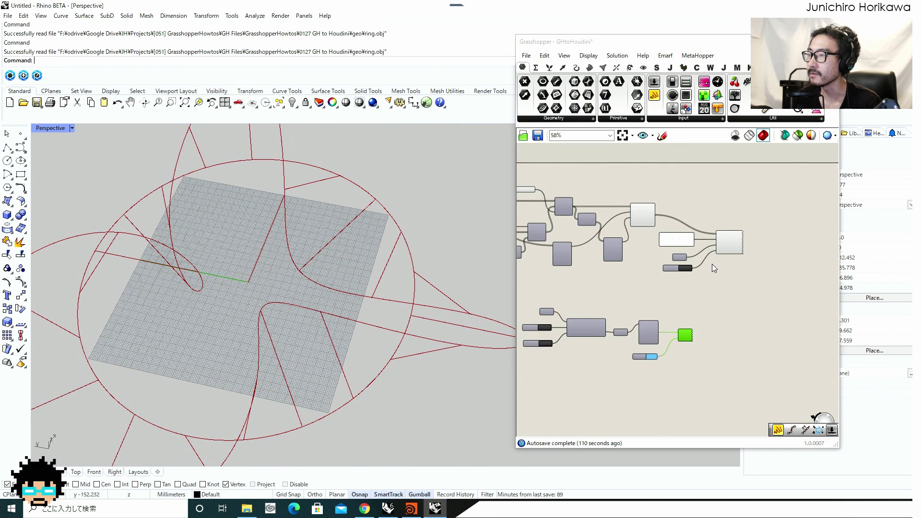
right_click_drag(712, 264, 770, 281)
left_click_drag(786, 293, 595, 196)
left_click(676, 314)
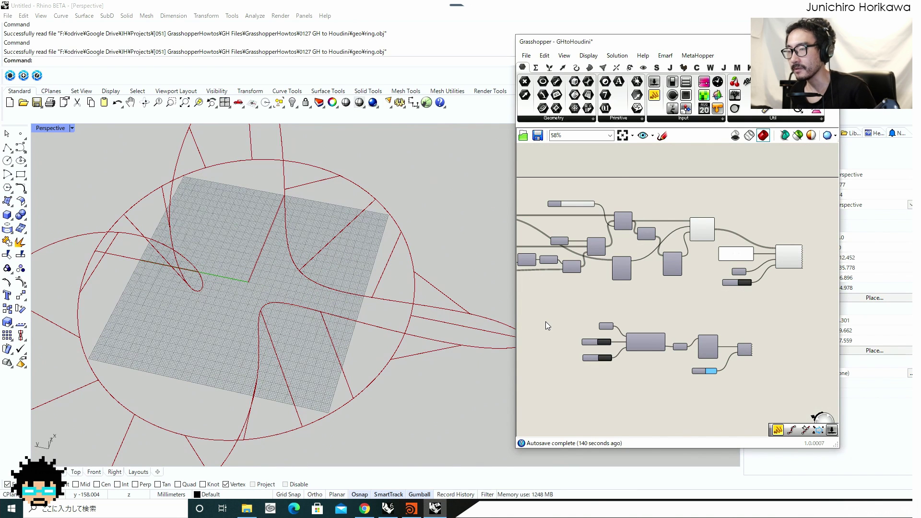
scroll(664, 278, "up", 2)
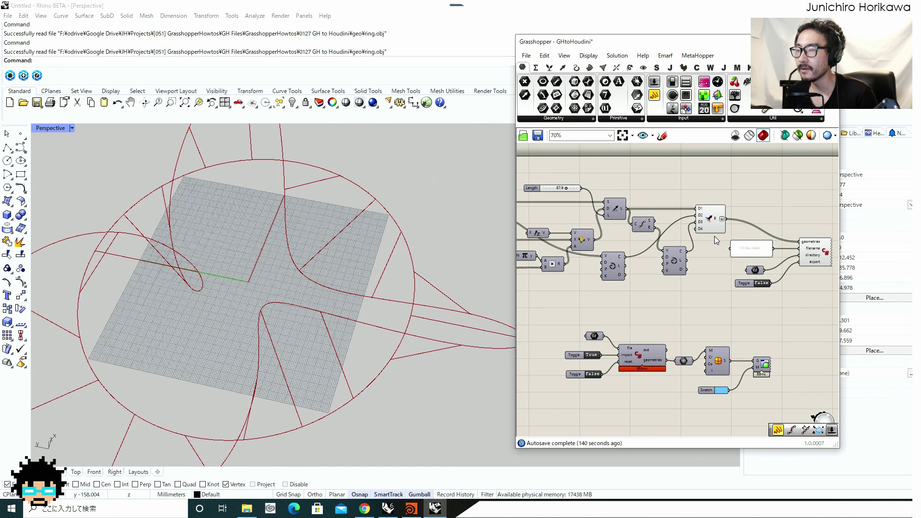
right_click_drag(715, 236, 658, 246)
scroll(690, 251, "up", 1)
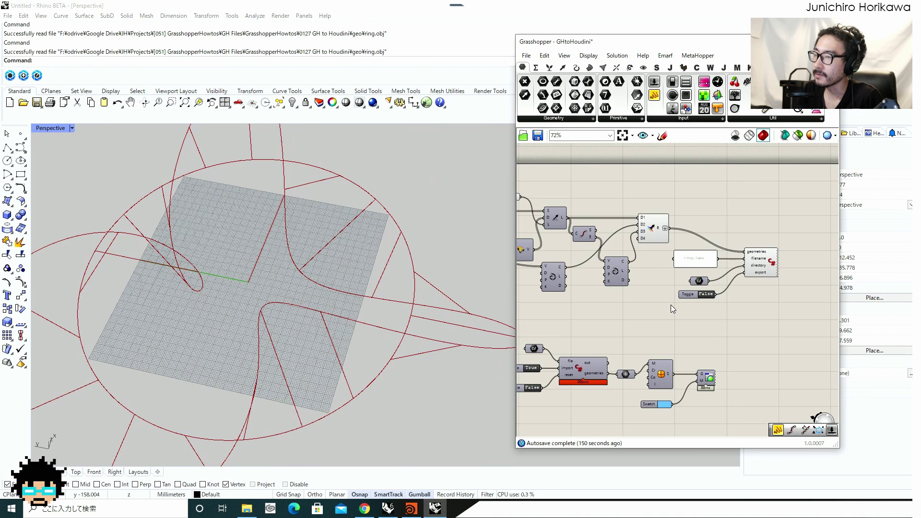
Switch to Houdini and inspect the thickened ring mesh of the polywire1 node from several angles
left_click(411, 508)
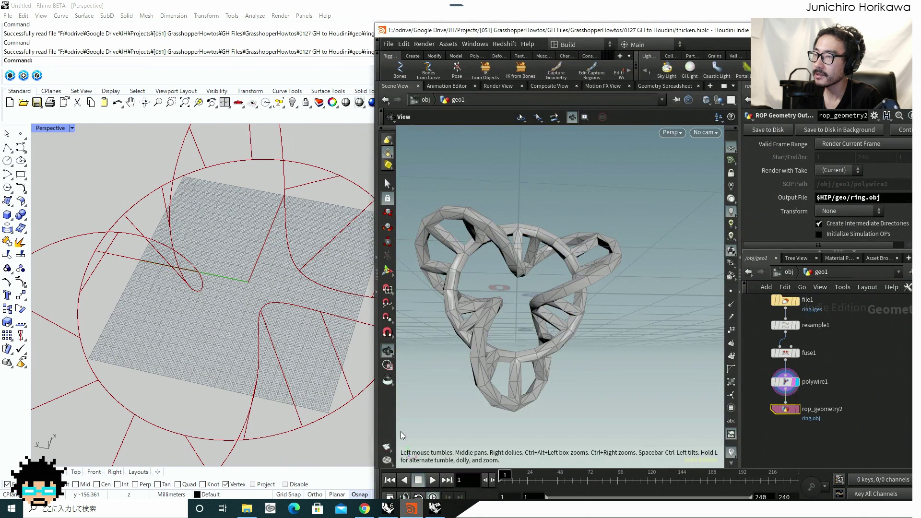
left_click_drag(541, 290, 497, 304)
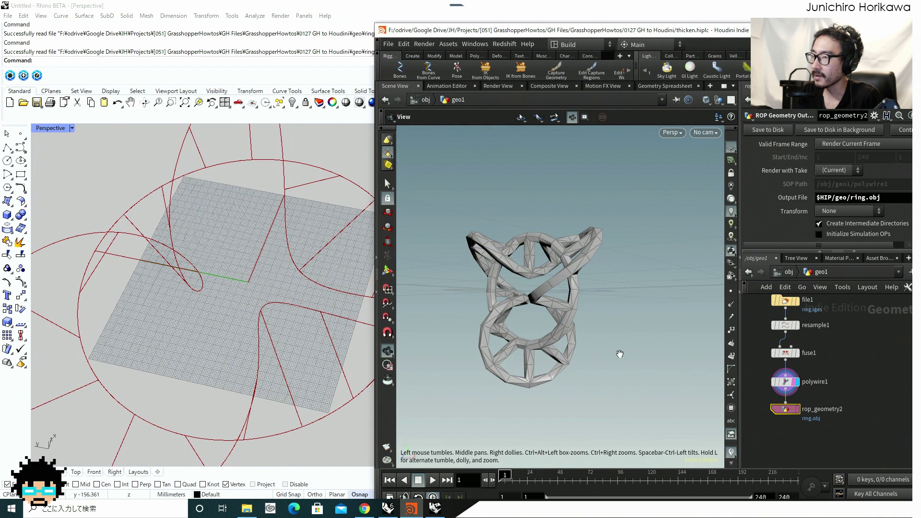
left_click_drag(619, 354, 598, 271)
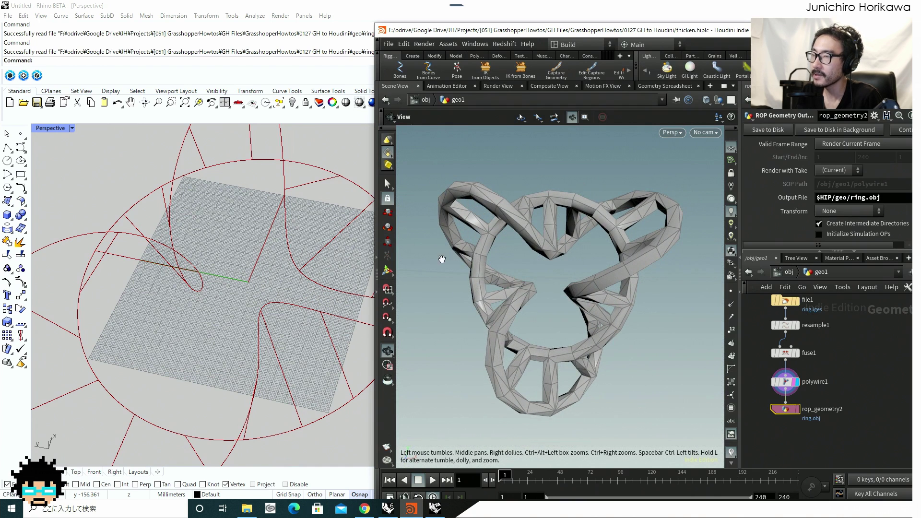
Back in Grasshopper, preview the imported mesh from the mesh parameter after the C# import script, and turn its preview off again
left_click(329, 250)
scroll(583, 317, "down", 1)
right_click_drag(583, 317, 664, 319)
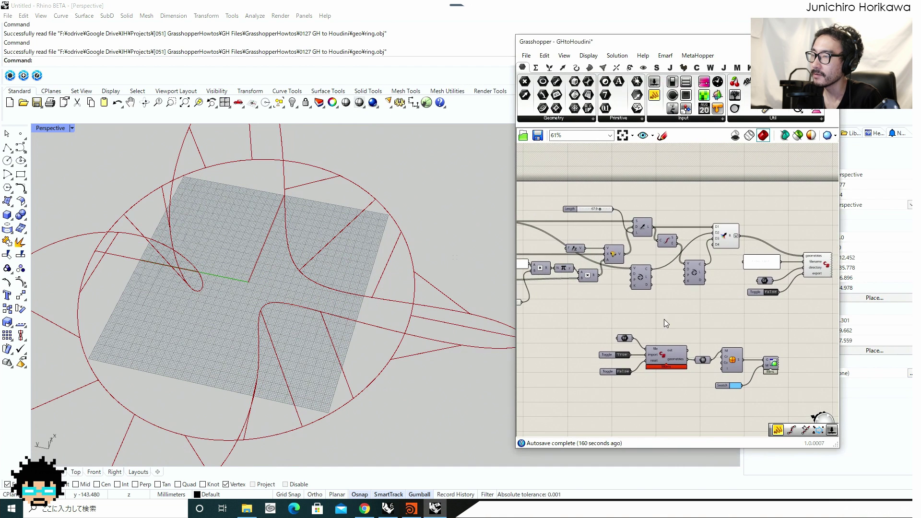
scroll(666, 342, "up", 5)
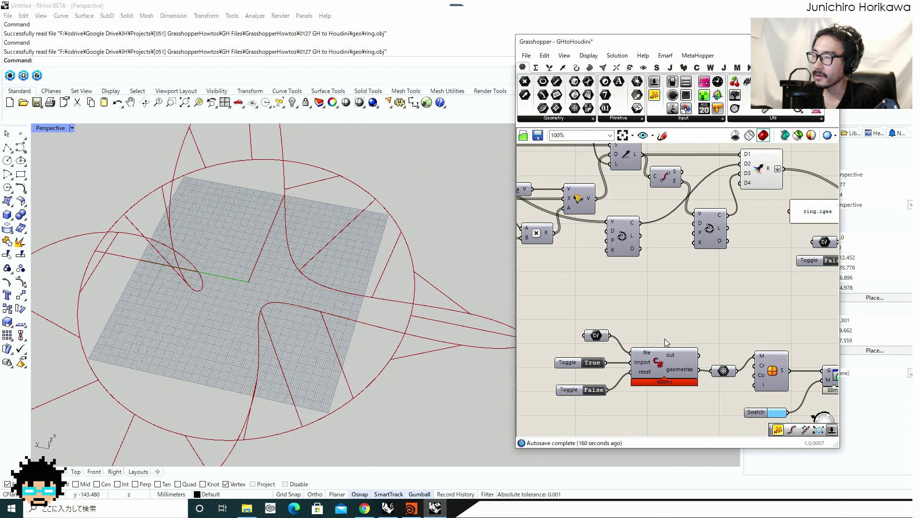
left_click(652, 347)
middle_click(652, 347)
left_click(645, 290)
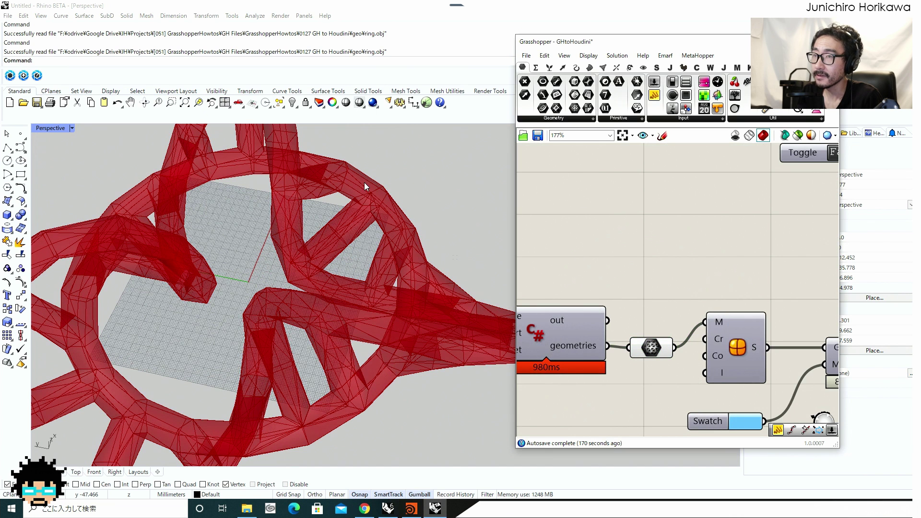
left_click(650, 347)
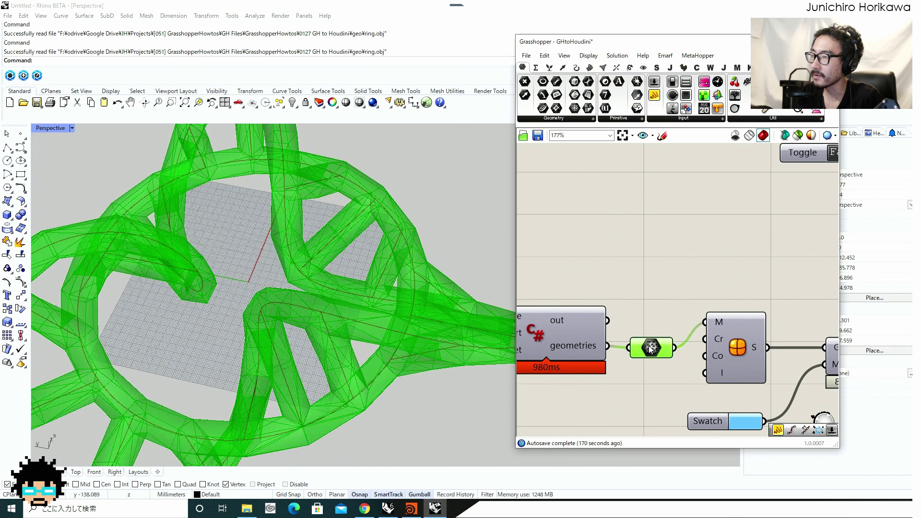
middle_click(651, 347)
left_click(672, 318)
Turn on the preview of the SubD from Mesh component and inspect the smoothed ring in the viewport
right_click_drag(699, 297, 625, 283)
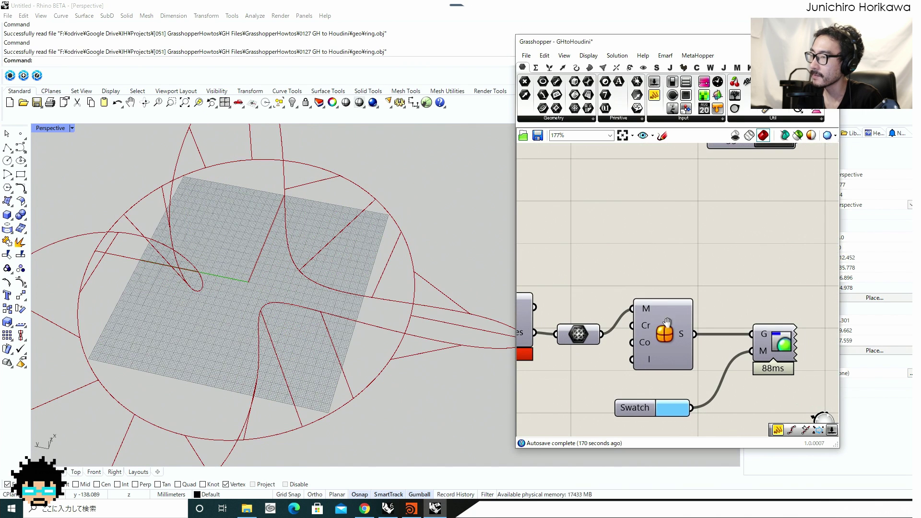
left_click(668, 334)
middle_click(668, 334)
left_click(686, 312)
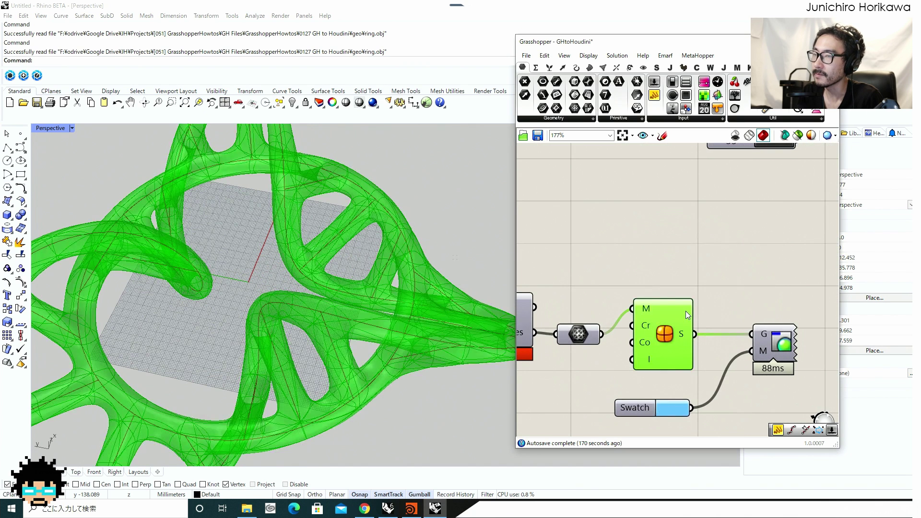
left_click(597, 278)
scroll(306, 229, "down", 8)
right_click_drag(306, 229, 310, 275)
scroll(350, 281, "up", 6)
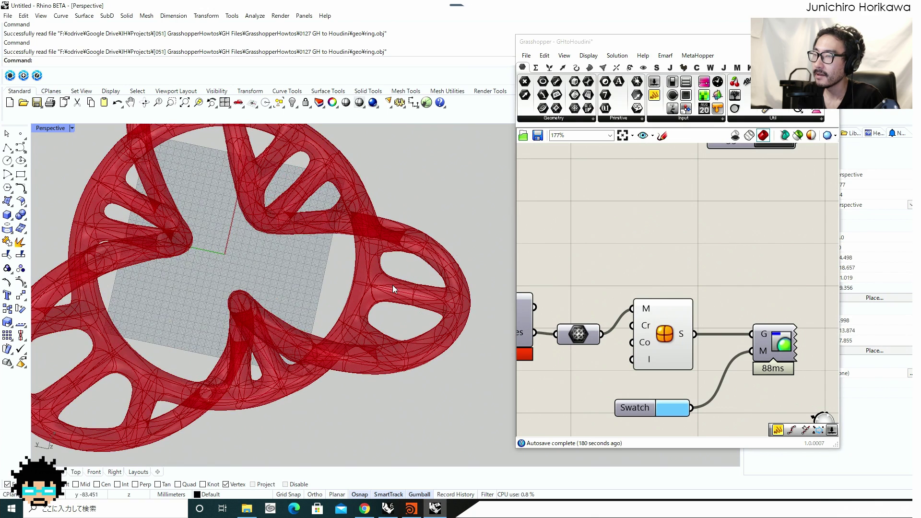
left_click(665, 335)
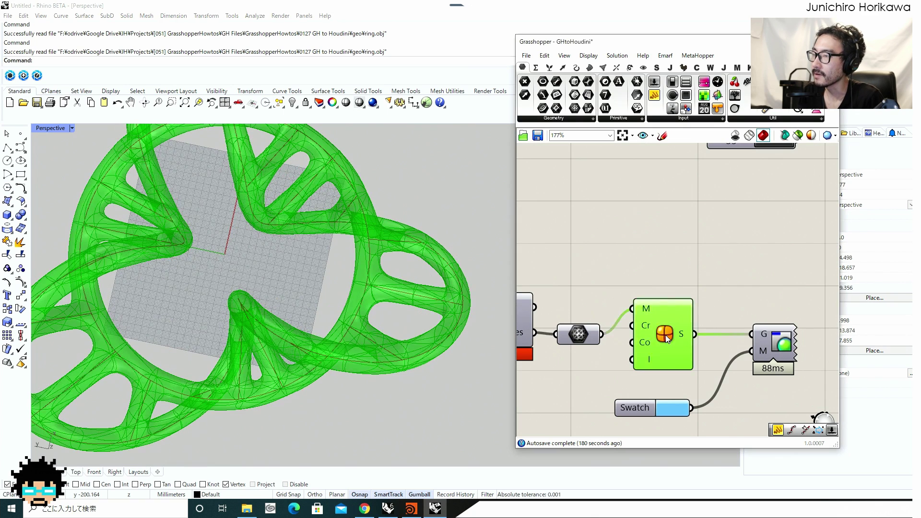
middle_click(666, 334)
Turn on the Custom Preview component's display so the SubD ring is shaded with the blue swatch
left_click(775, 345)
middle_click(775, 345)
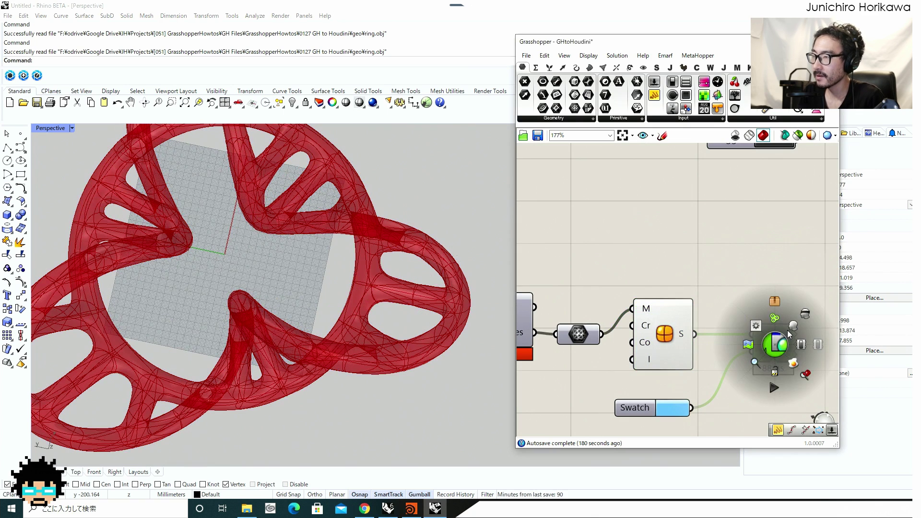
left_click(792, 327)
left_click(530, 277)
Examine the blue shaded SubD ring up close and from different viewing angles
right_click_drag(434, 269, 440, 226)
scroll(440, 226, "down", 8)
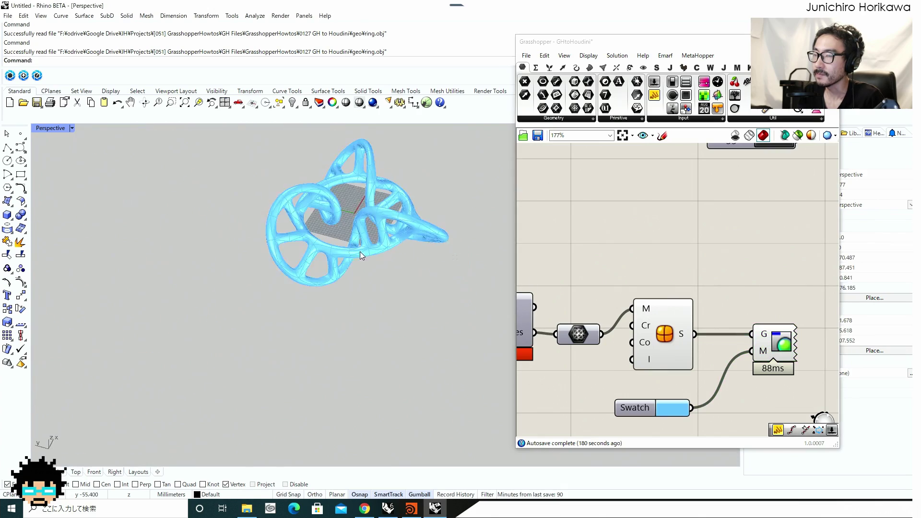
right_click_drag(359, 251, 318, 207)
scroll(397, 232, "up", 8)
scroll(318, 207, "down", 10)
scroll(280, 169, "up", 10)
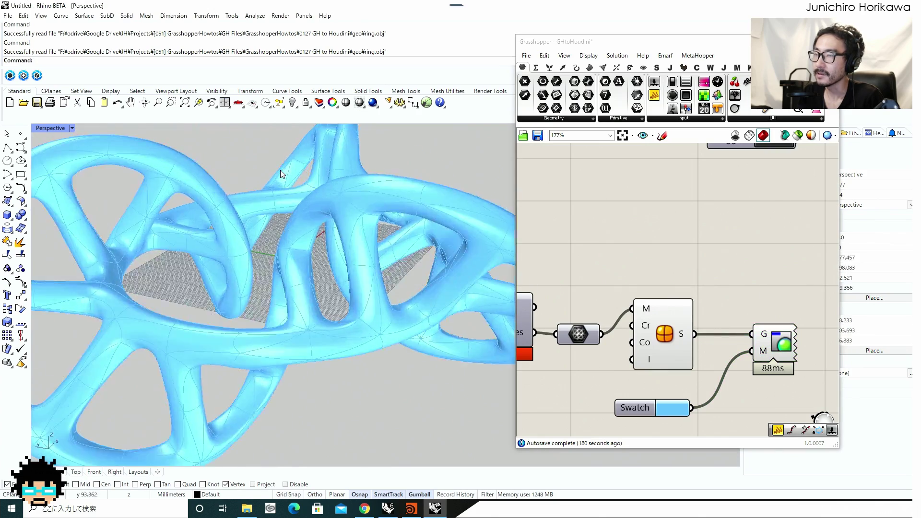
right_click_drag(280, 170, 360, 213)
scroll(298, 234, "down", 6)
right_click_drag(298, 234, 373, 265)
scroll(369, 254, "up", 6)
scroll(373, 266, "down", 9)
scroll(374, 231, "up", 10)
scroll(336, 234, "down", 4)
scroll(370, 270, "down", 4)
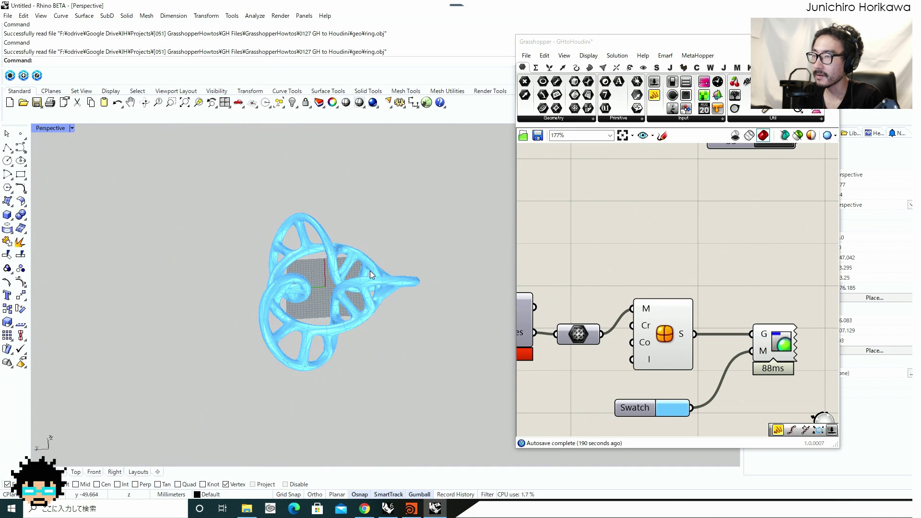
scroll(307, 298, "up", 6)
scroll(341, 312, "up", 3)
scroll(341, 312, "up", 3)
right_click_drag(341, 312, 332, 290)
scroll(332, 290, "down", 8)
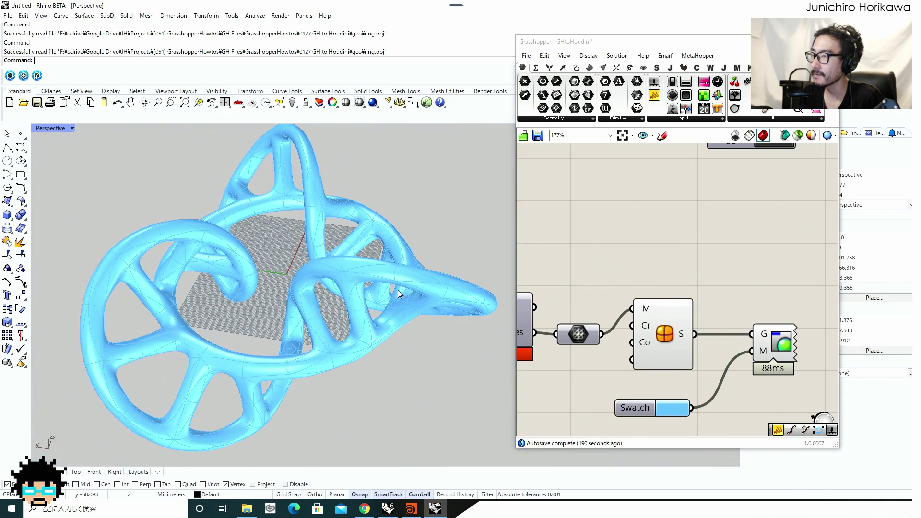
Review the End Points and curve components that feed the merged geometries into the export script
scroll(614, 299, "down", 3)
scroll(613, 298, "down", 3)
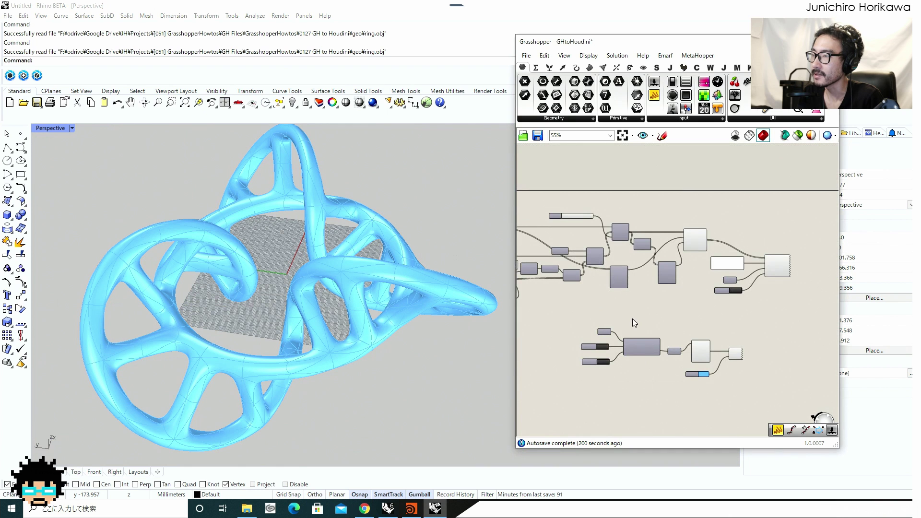
scroll(695, 296, "up", 5)
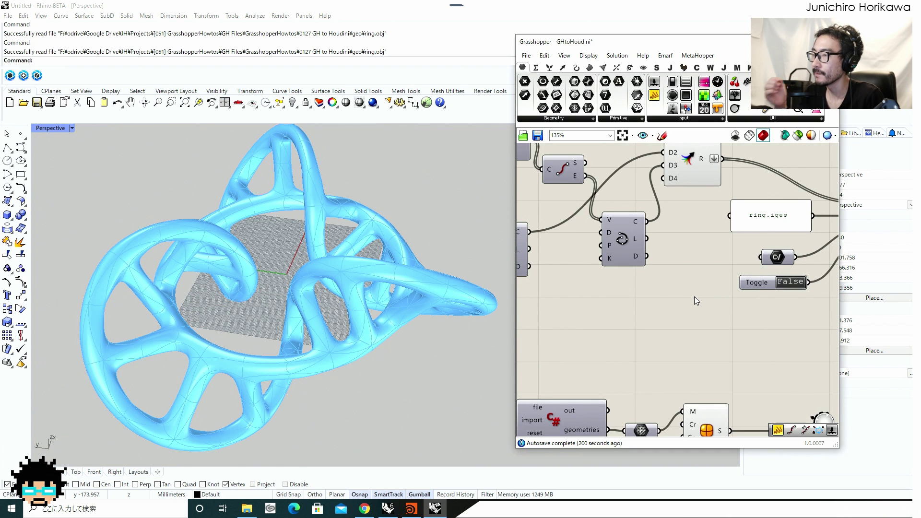
scroll(665, 284, "down", 3)
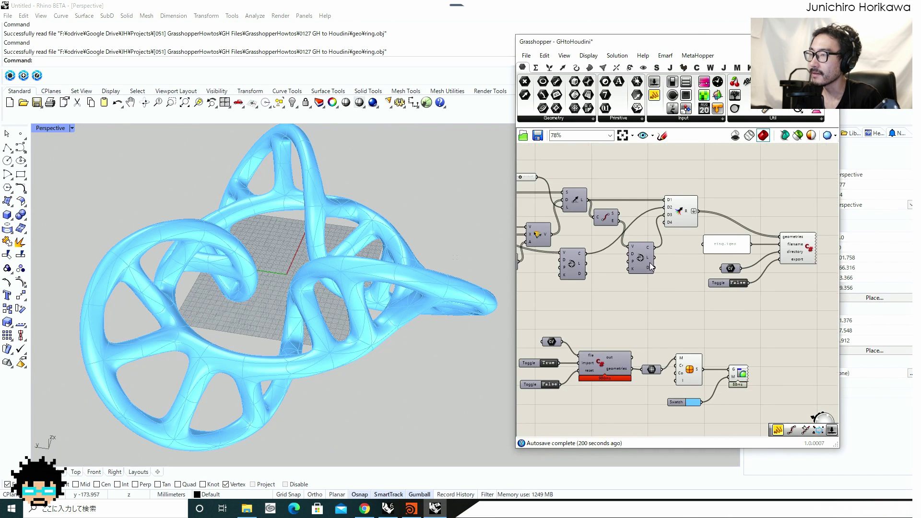
scroll(650, 267, "up", 1)
left_click(600, 223)
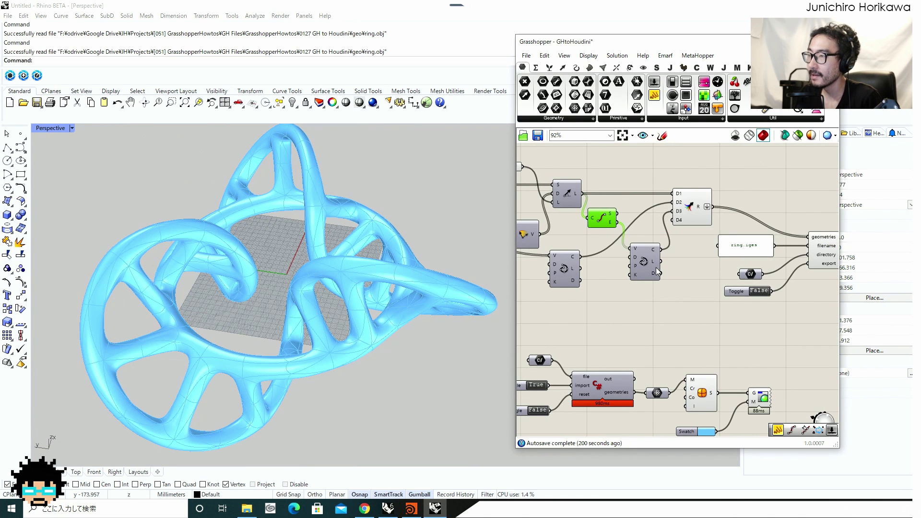
left_click(655, 267)
right_click_drag(655, 266, 581, 257)
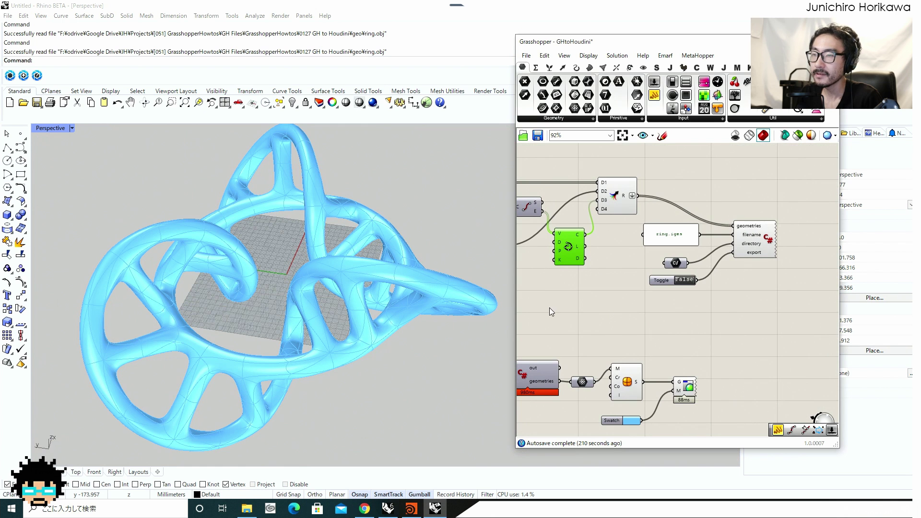
right_click_drag(369, 292, 456, 307)
left_click(559, 332)
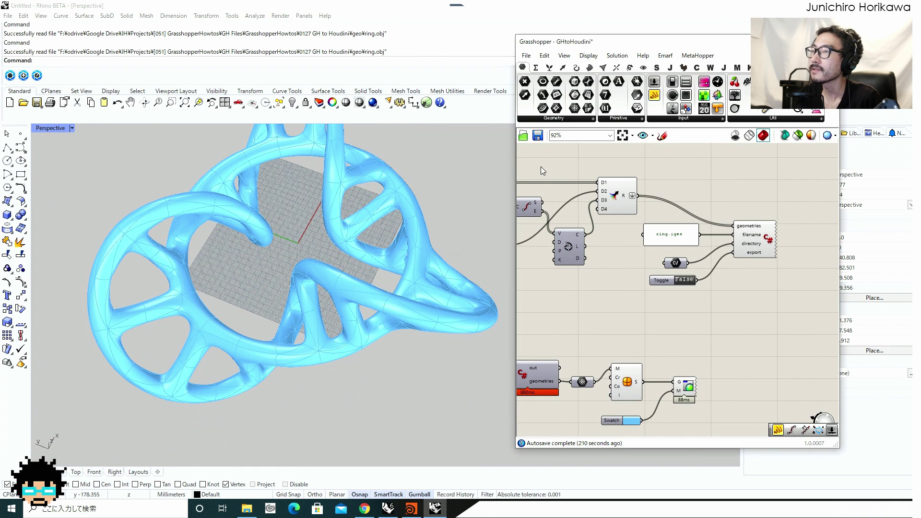
Create a new Grasshopper document and place a Circle component with plane and radius inputs on the canvas
left_click(526, 55)
left_click(536, 69)
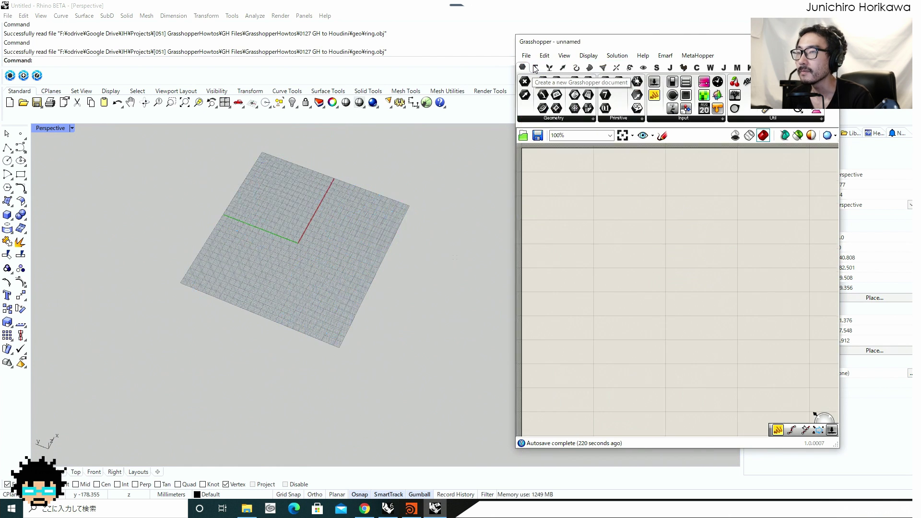
double_click(599, 243)
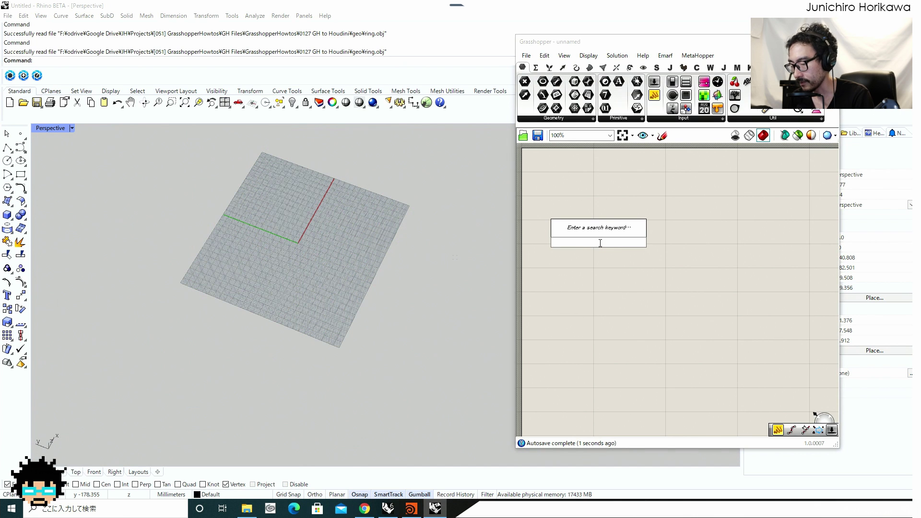
type("cie")
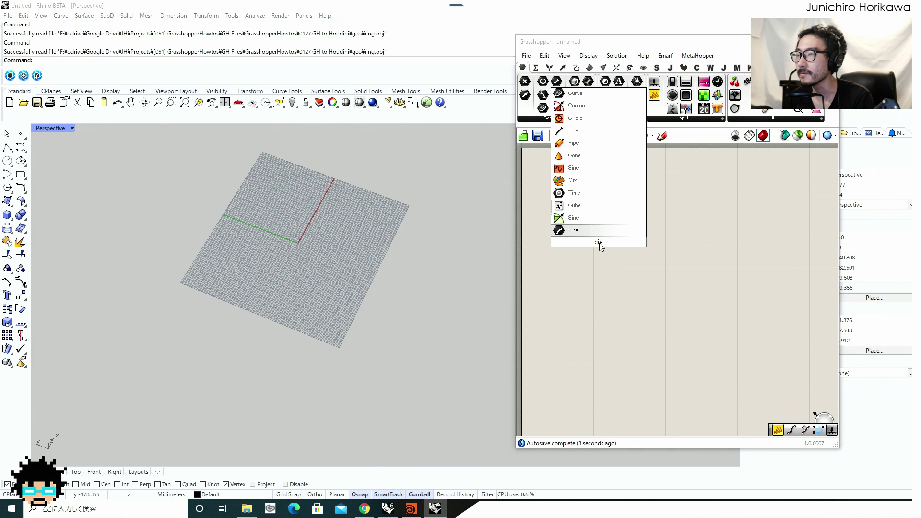
key("BackSpace")
type("r")
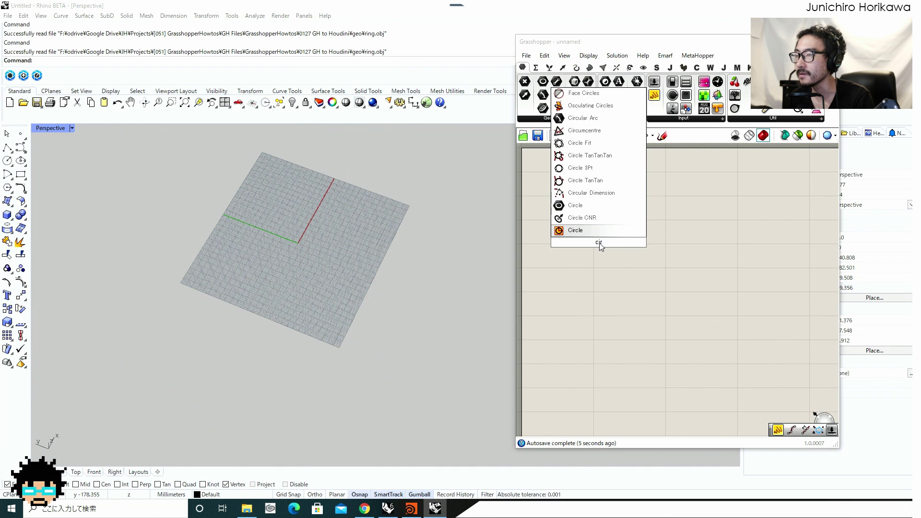
left_click(576, 230)
Add a number slider with value 100 beside the Circle component's inputs
scroll(596, 278, "up", 2)
double_click(596, 280)
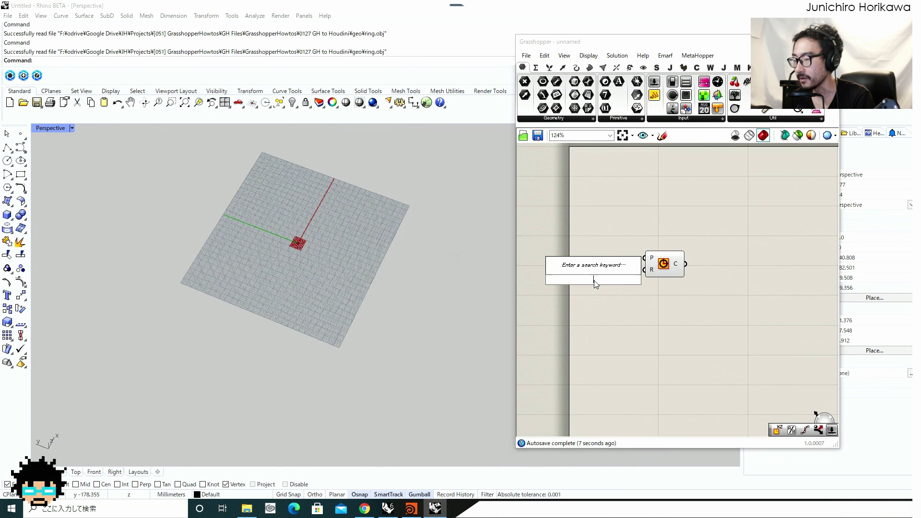
type("100")
key("Return")
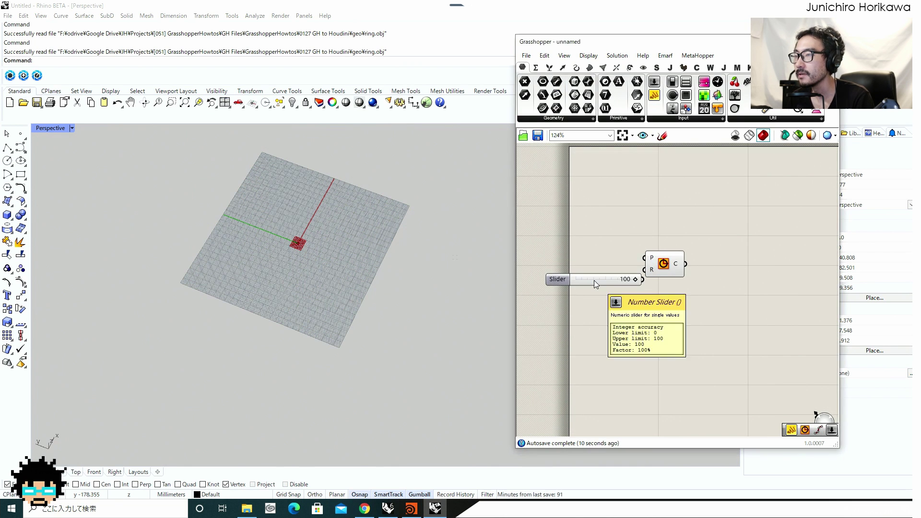
Connect the 100 slider to the Circle's radius and add a Divide Curve component fed by the circle output
mouse_move(663, 268)
left_mouse_down()
mouse_move(650, 270)
mouse_move(674, 269)
left_mouse_up()
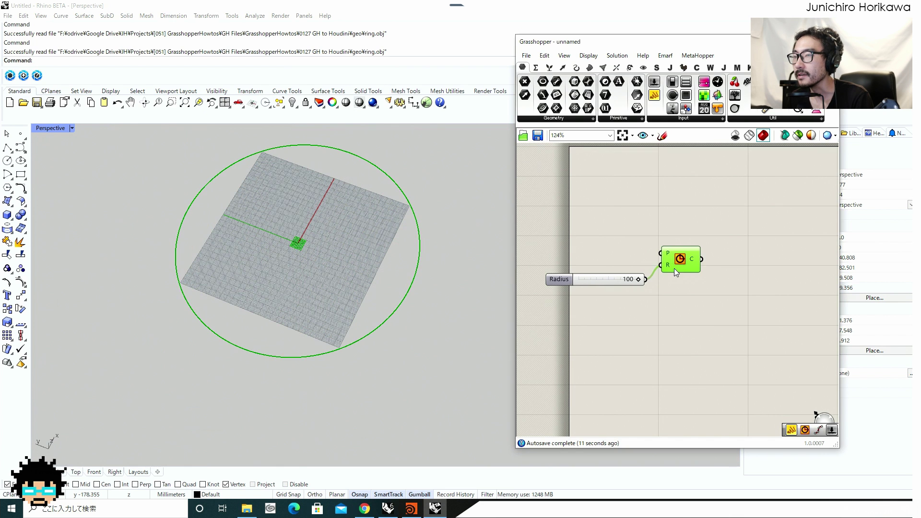
right_click_drag(701, 271, 632, 286)
left_click(632, 286)
double_click(632, 285)
type("divid")
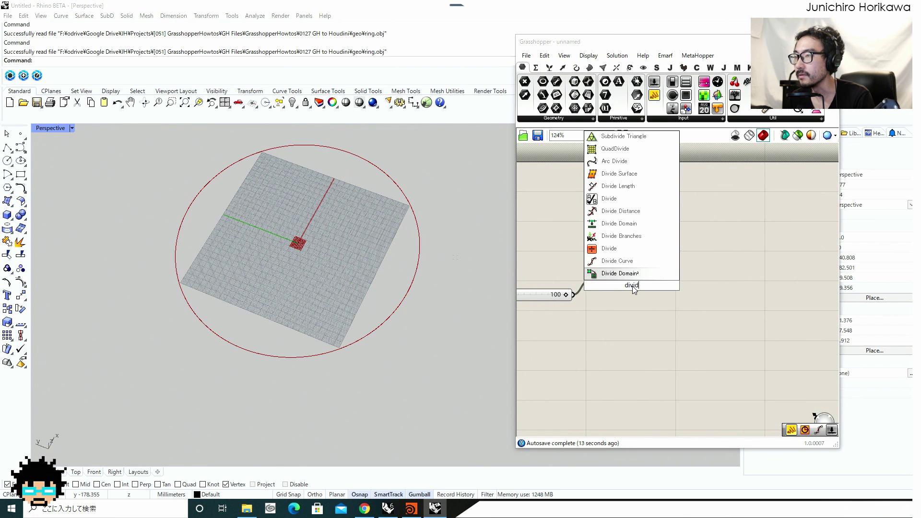
left_click(629, 263)
mouse_move(625, 276)
left_mouse_down()
mouse_move(655, 282)
mouse_move(642, 279)
left_mouse_up()
Add a number slider with value 3 and connect it to Divide Curve's count input
scroll(648, 281, "up", 1)
double_click(606, 328)
type("3")
key("Return")
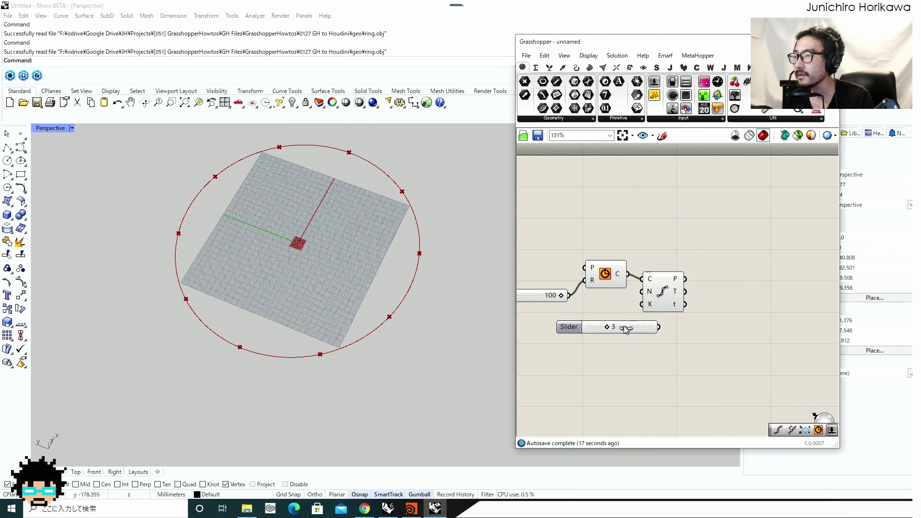
scroll(617, 339, "up", 1)
left_click_drag(638, 329, 687, 294)
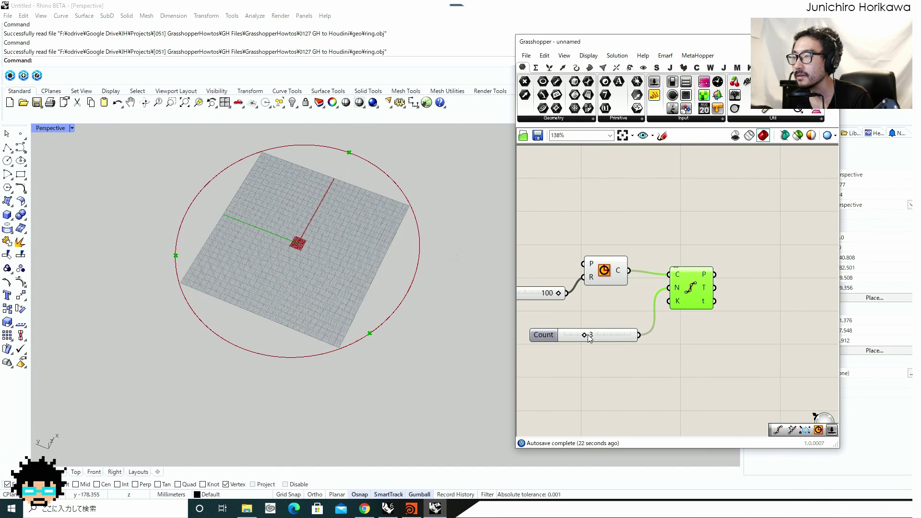
scroll(586, 336, "up", 1)
left_click_drag(587, 336, 585, 335)
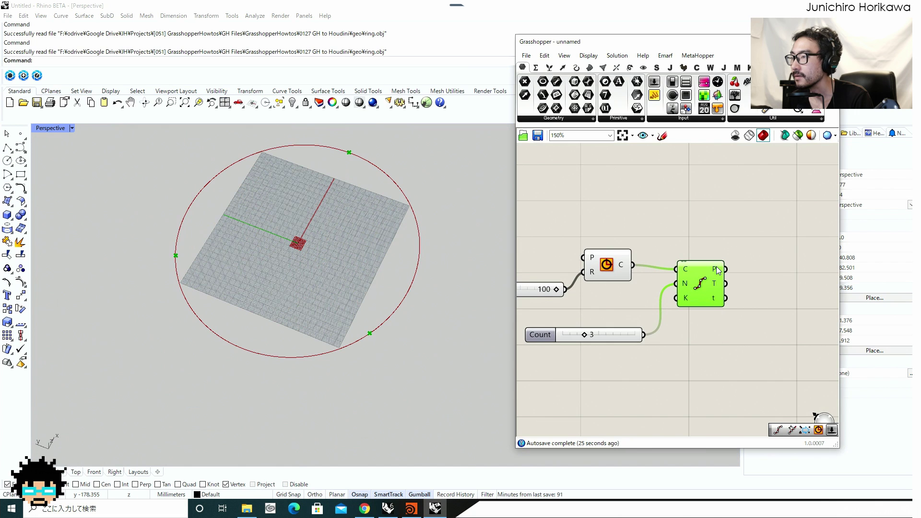
Raise the Count slider's upper limit to 20 and set the division count to 13
mouse_move(717, 270)
left_click_drag(586, 334, 652, 334)
left_click_drag(700, 288, 728, 283)
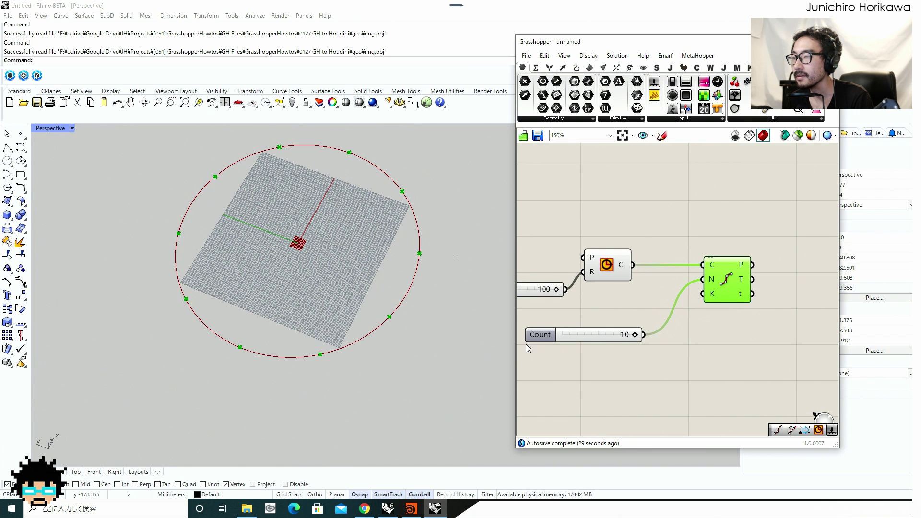
left_click(539, 337)
double_click(540, 338)
double_click(590, 361)
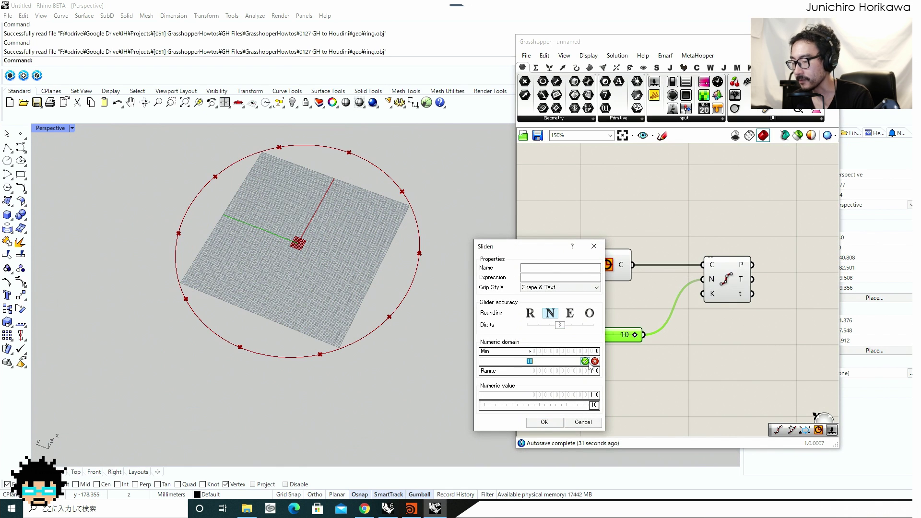
type("29")
key("BackSpace")
type("0")
key("Return")
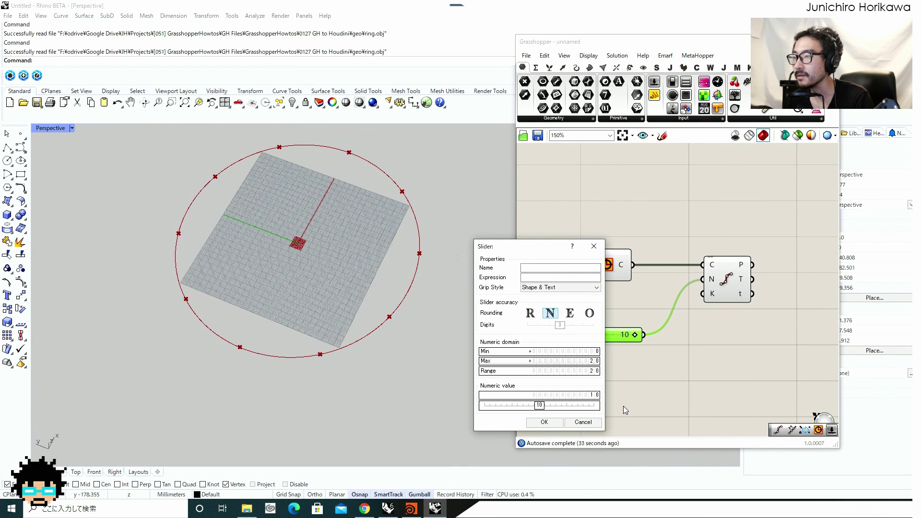
left_click(561, 422)
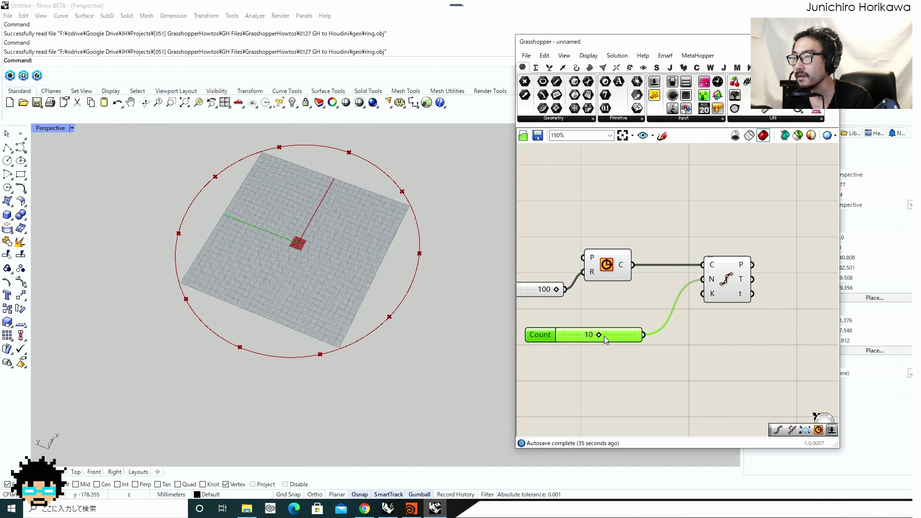
left_click_drag(603, 335, 608, 335)
right_click_drag(639, 334, 553, 348)
left_click_drag(636, 289, 620, 277)
Add a Line SDL component and place it to the right of Divide Curve with space between them
right_click_drag(680, 279, 609, 303)
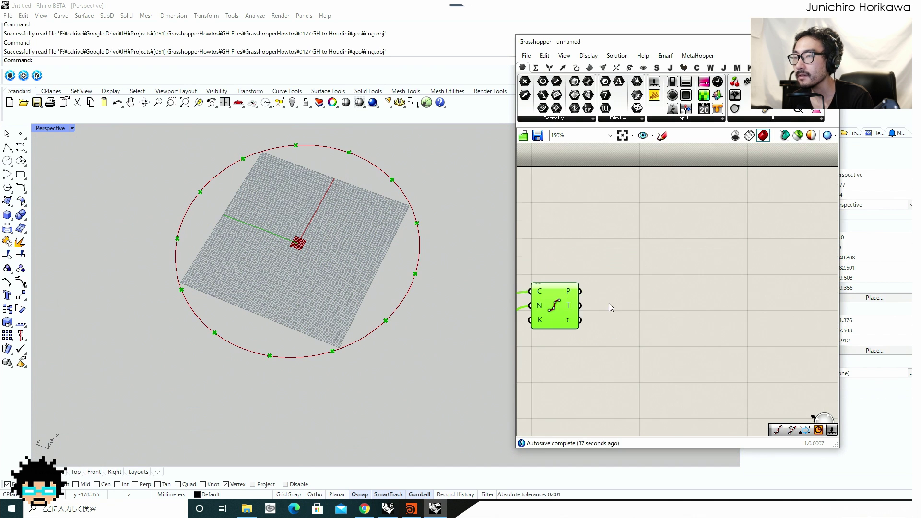
double_click(674, 293)
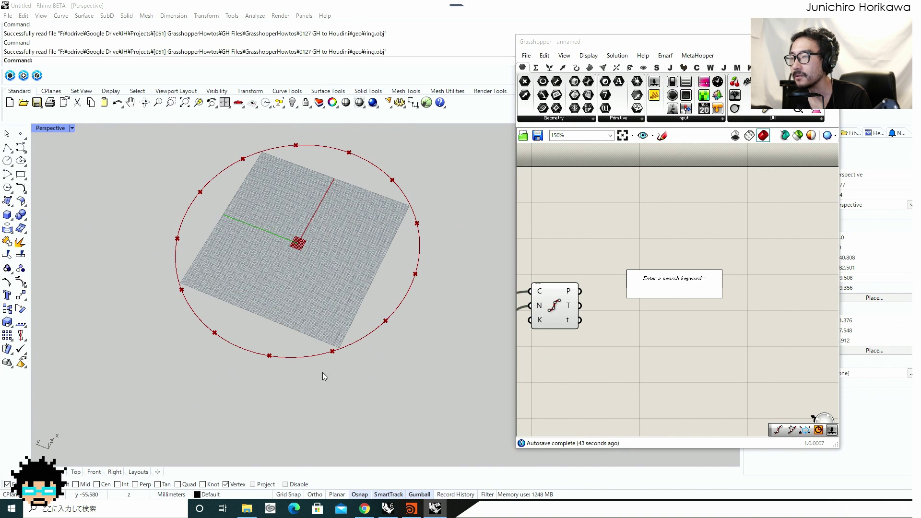
double_click(666, 332)
type("l")
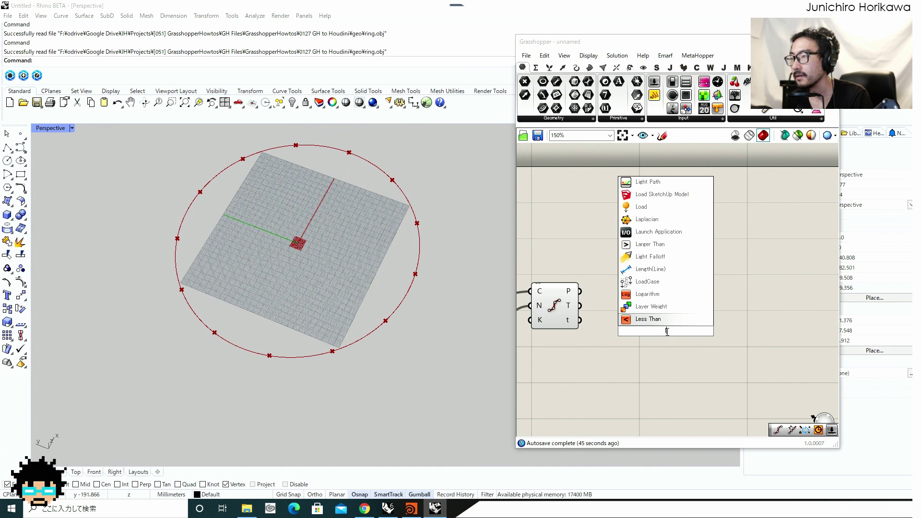
type("ine sdl")
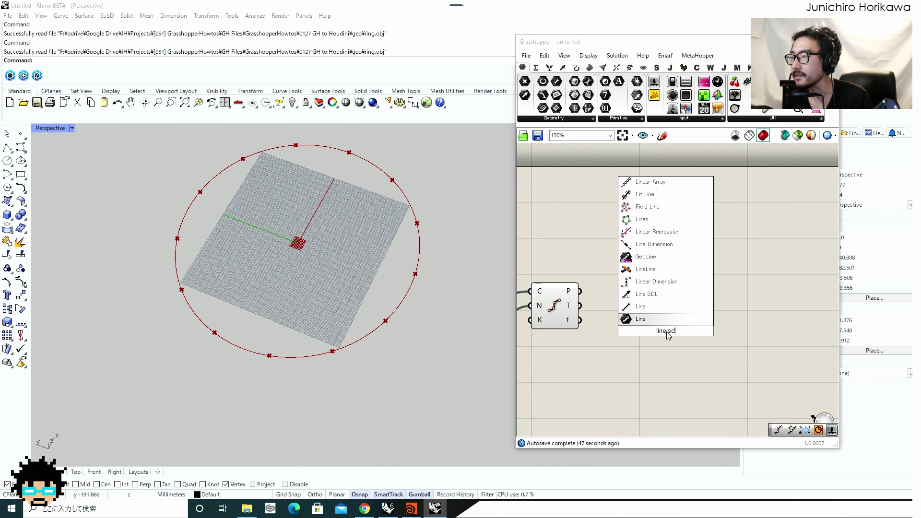
left_click(647, 297)
scroll(412, 277, "down", 4)
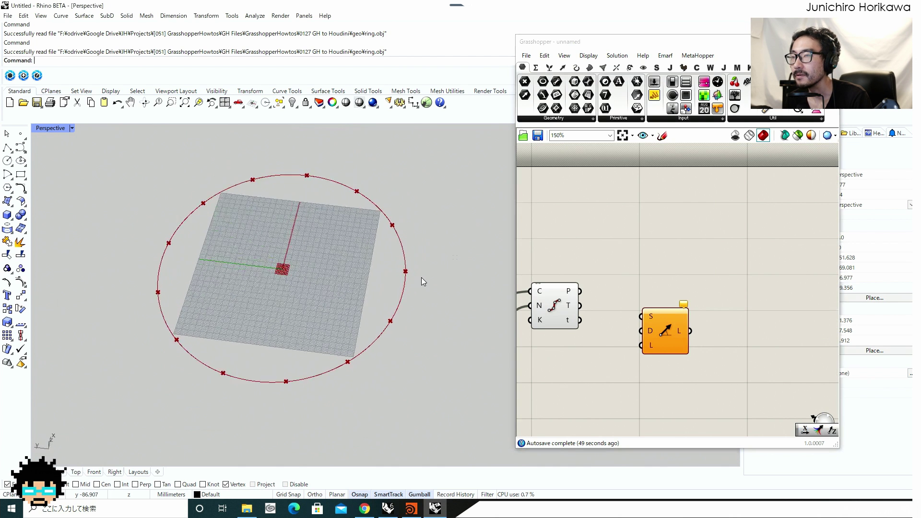
mouse_move(404, 279)
right_mouse_down()
mouse_move(432, 304)
mouse_move(410, 280)
right_mouse_up()
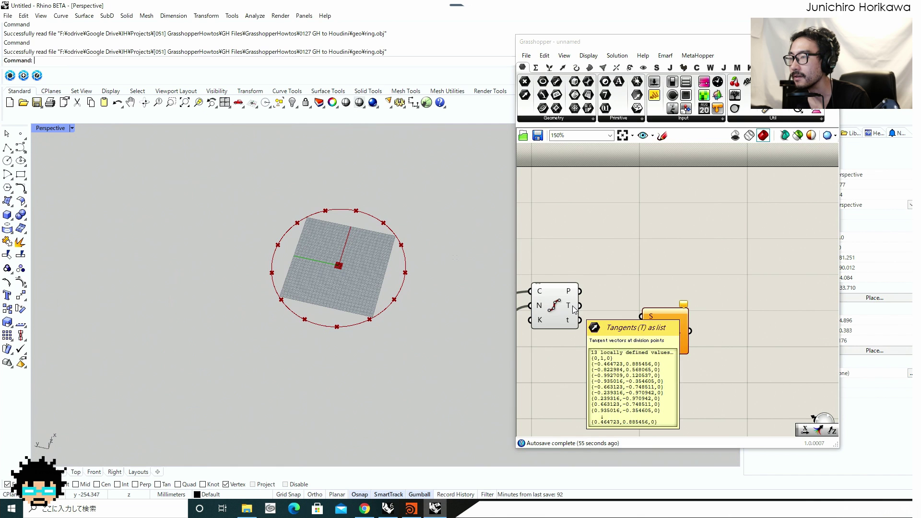
left_click_drag(661, 329, 738, 306)
Add a vector Rotate component and a Unit Z component between Divide Curve and Line SDL
double_click(633, 318)
type("rotate")
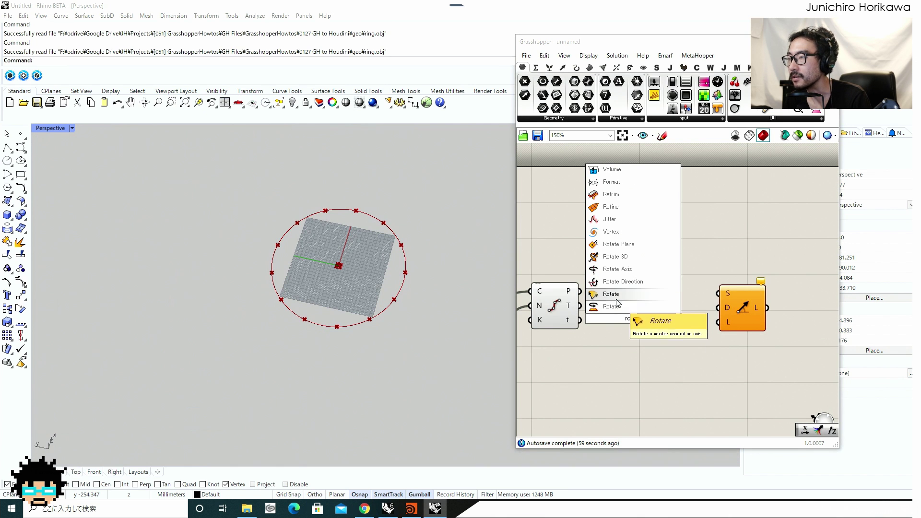
key("Return")
double_click(631, 349)
type("z")
key("Return")
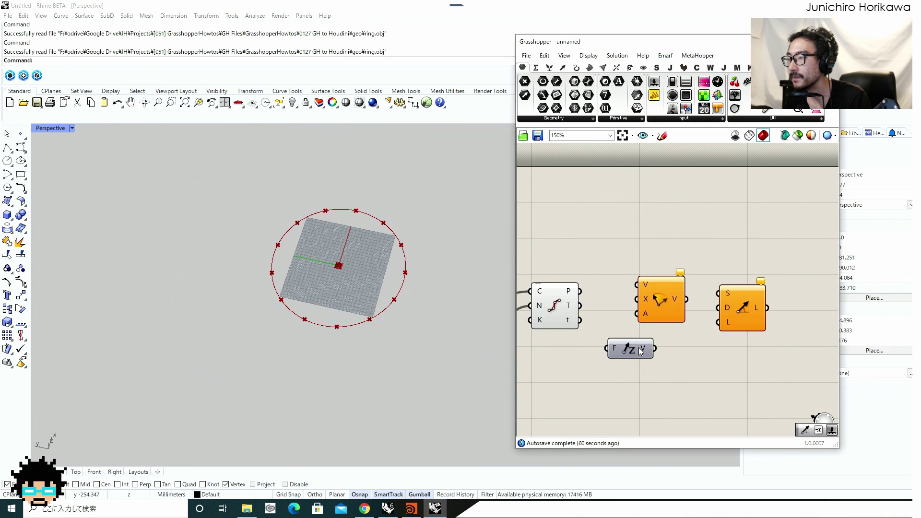
Connect Unit Z to the Rotate component's vector input and Divide Curve's tangents to its axis input
left_click_drag(637, 348, 646, 301)
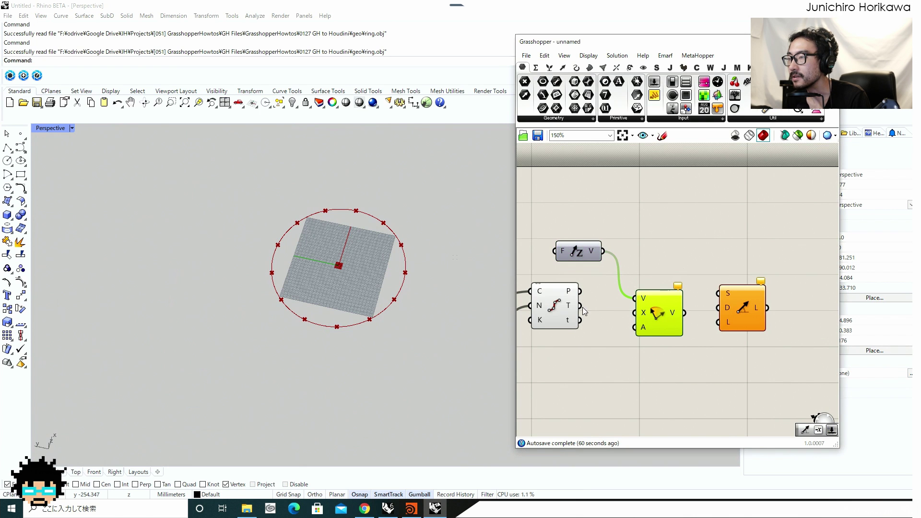
left_click_drag(579, 306, 640, 315)
left_click_drag(661, 310, 663, 307)
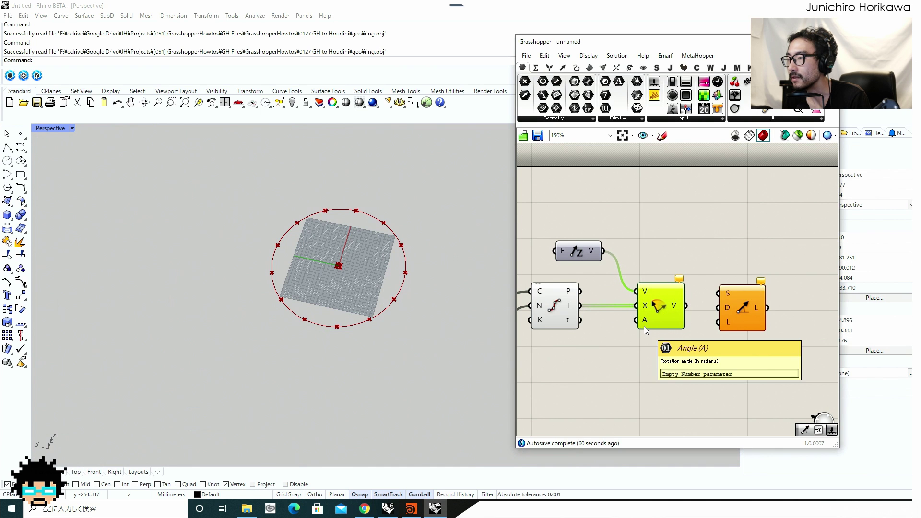
Add a Radians component and connect its output to the Rotate component's angle input
double_click(595, 368)
type("radi")
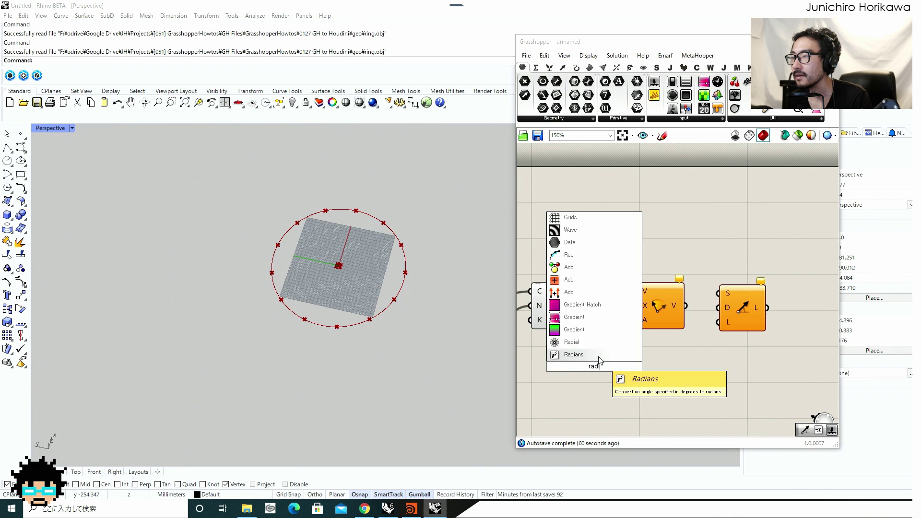
left_click(600, 358)
left_click_drag(626, 334, 636, 321)
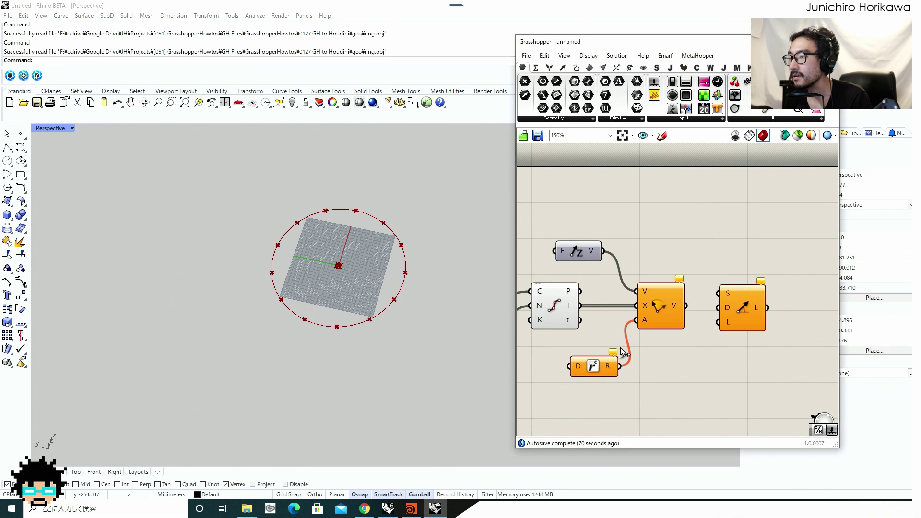
left_click_drag(588, 375, 595, 372)
Add a small panel containing 90 and connect it to the Radians component's degrees input
right_click_drag(531, 383, 565, 384)
double_click(569, 391)
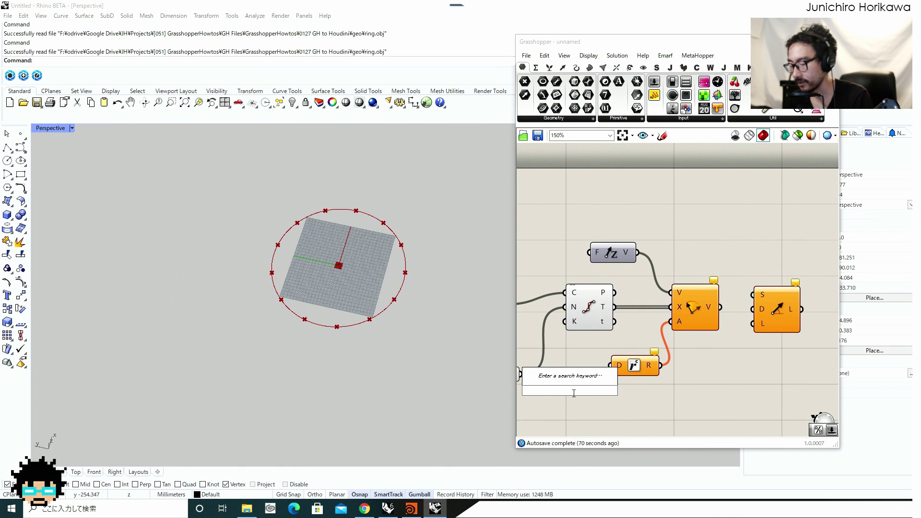
type("panel")
key("Return")
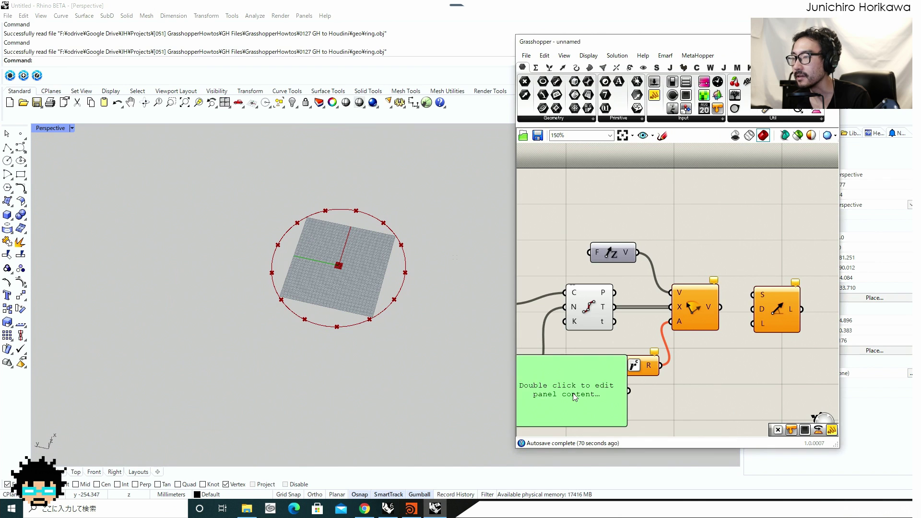
double_click(573, 393)
type("90")
left_click(663, 394)
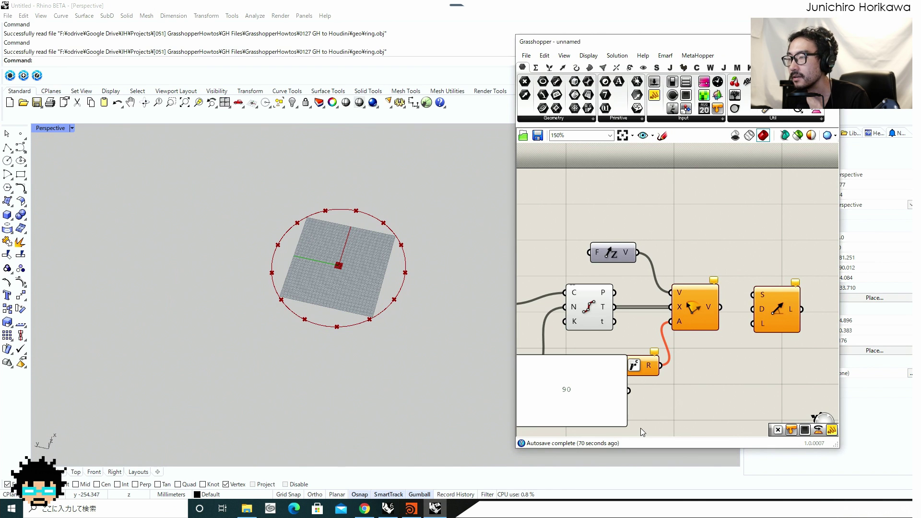
left_click_drag(627, 425, 555, 379)
left_click_drag(539, 371, 608, 370)
left_click_drag(639, 372, 639, 381)
Connect the rotated vectors to Line SDL's direction input and Divide Curve's points to its start input
right_click_drag(750, 318, 685, 333)
left_click_drag(693, 315, 709, 338)
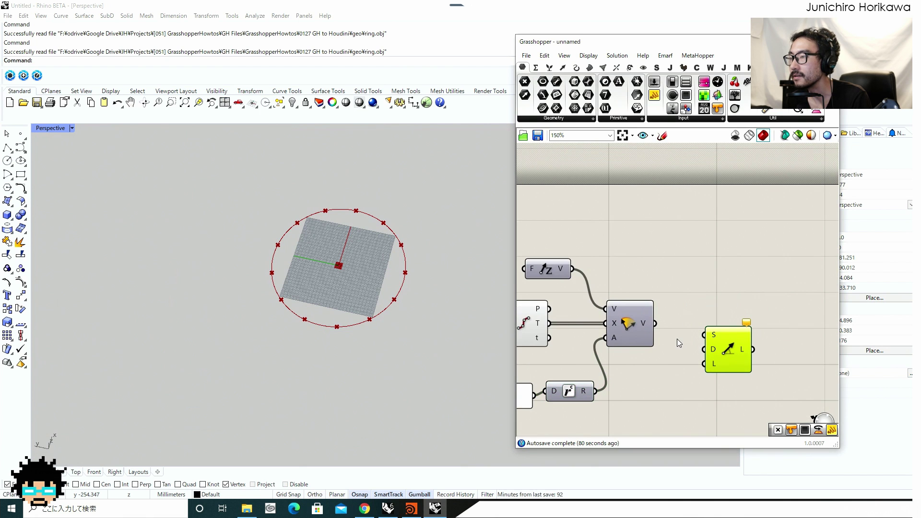
left_click_drag(654, 323, 705, 349)
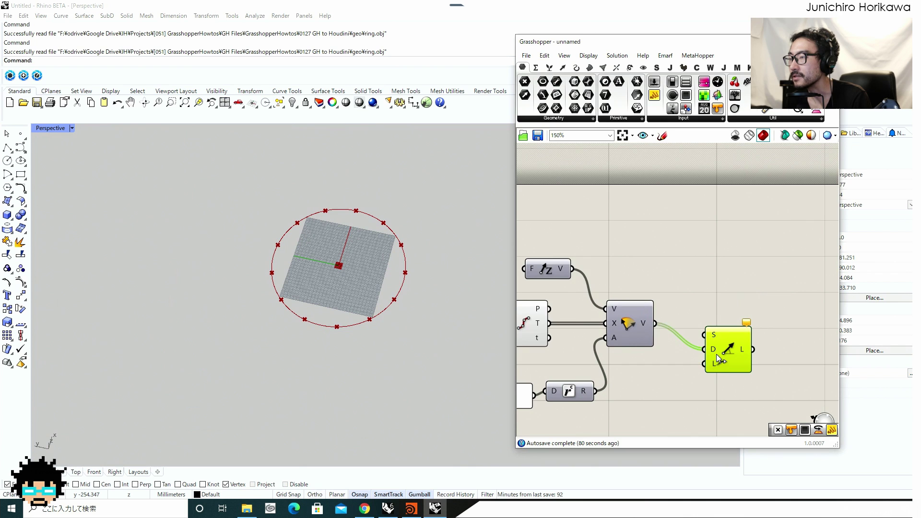
scroll(721, 328, "down", 2)
left_click_drag(606, 314, 716, 314)
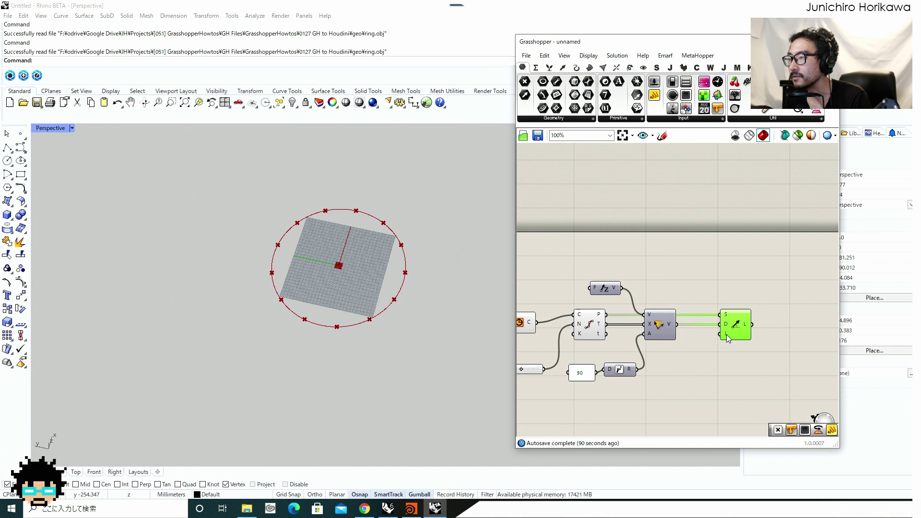
Add a number slider with value 100 and connect it to Line SDL's length input
scroll(726, 335, "up", 2)
scroll(710, 380, "down", 4)
double_click(674, 359)
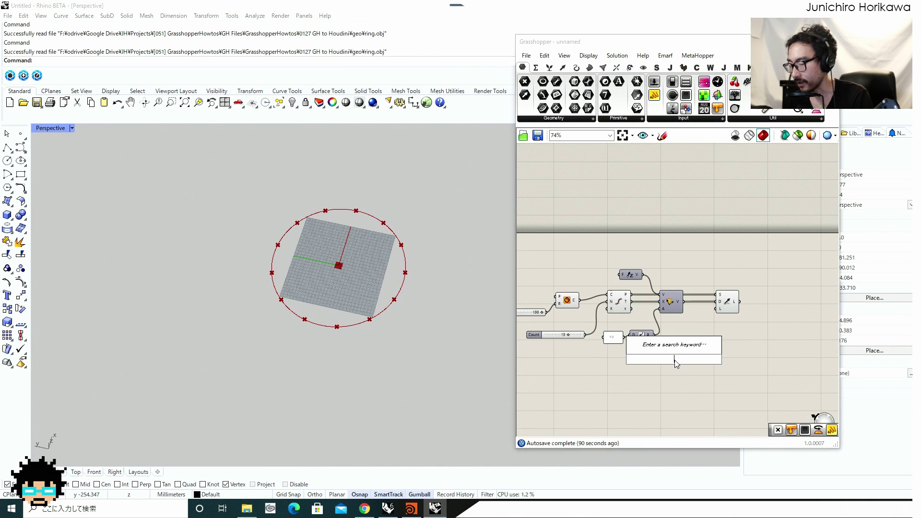
type("100")
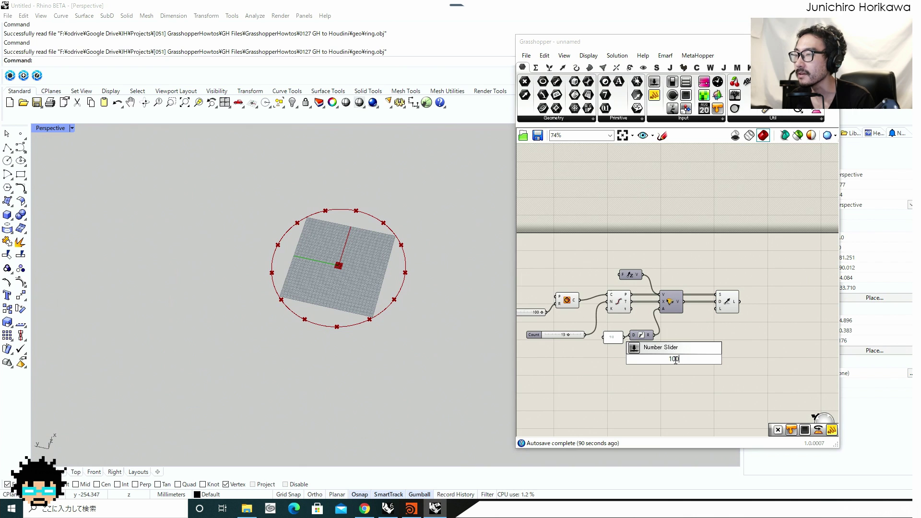
key("Return")
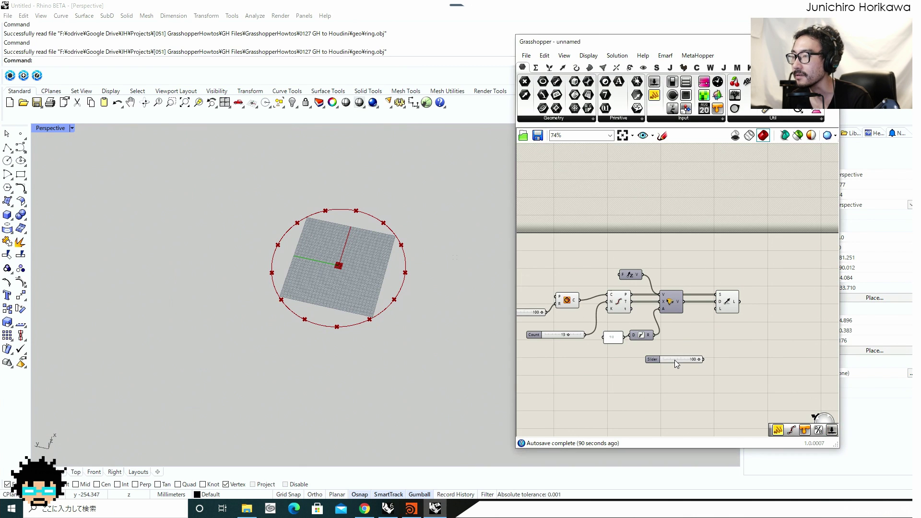
scroll(676, 365, "up", 2)
left_click_drag(687, 372, 724, 295)
left_click(738, 291)
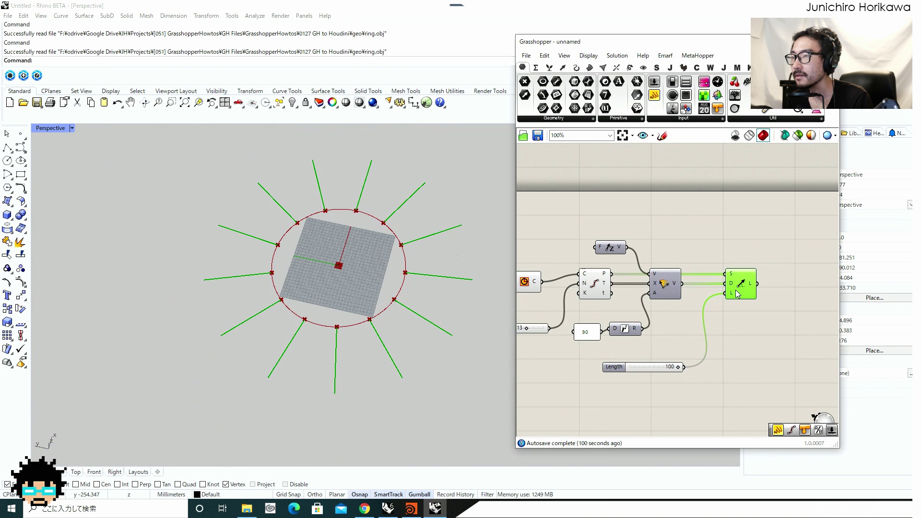
Examine the radial lines around the circle in the perspective viewport, up close and from different angles
right_click_drag(713, 311, 653, 332)
right_click_drag(423, 313, 398, 289)
scroll(398, 289, "up", 5)
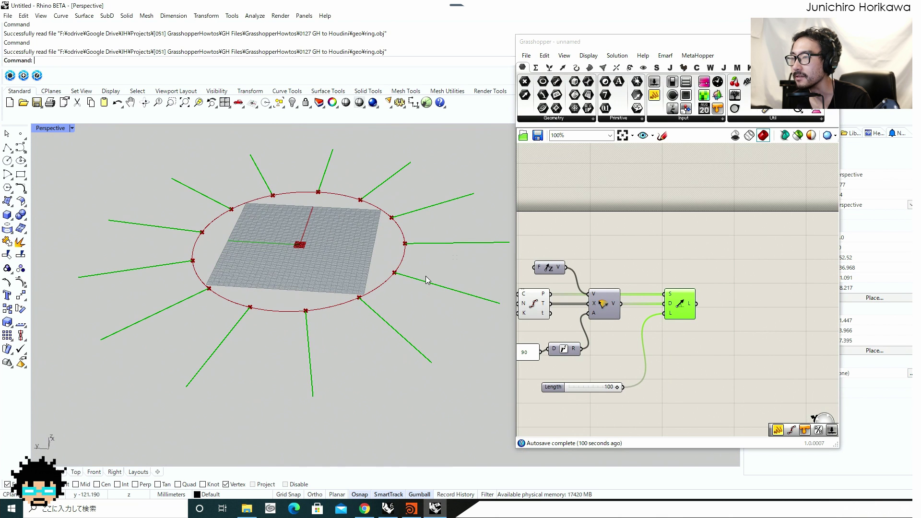
right_click_drag(425, 275, 359, 280)
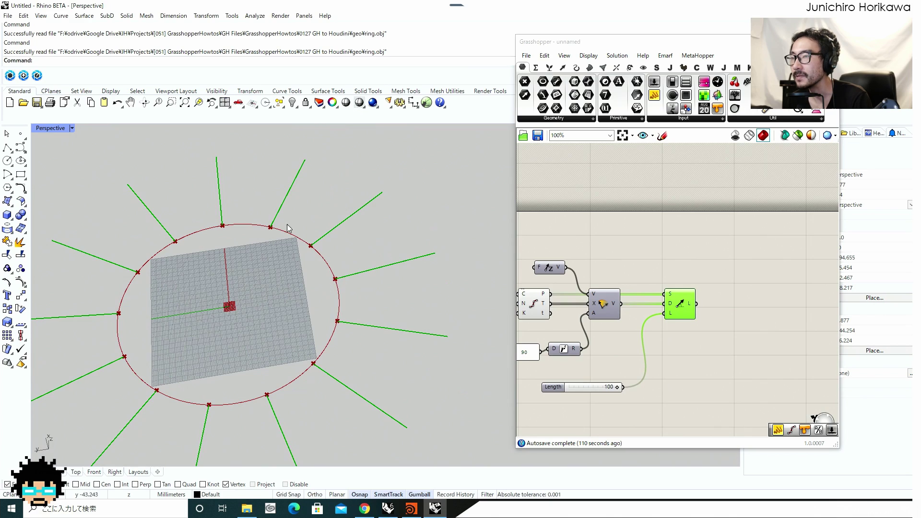
scroll(287, 225, "up", 6)
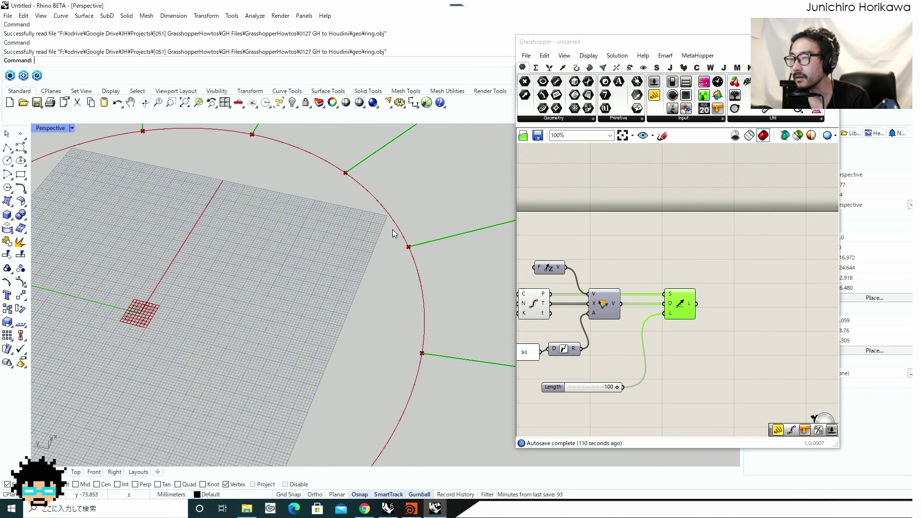
scroll(417, 265, "down", 6)
scroll(415, 262, "up", 3)
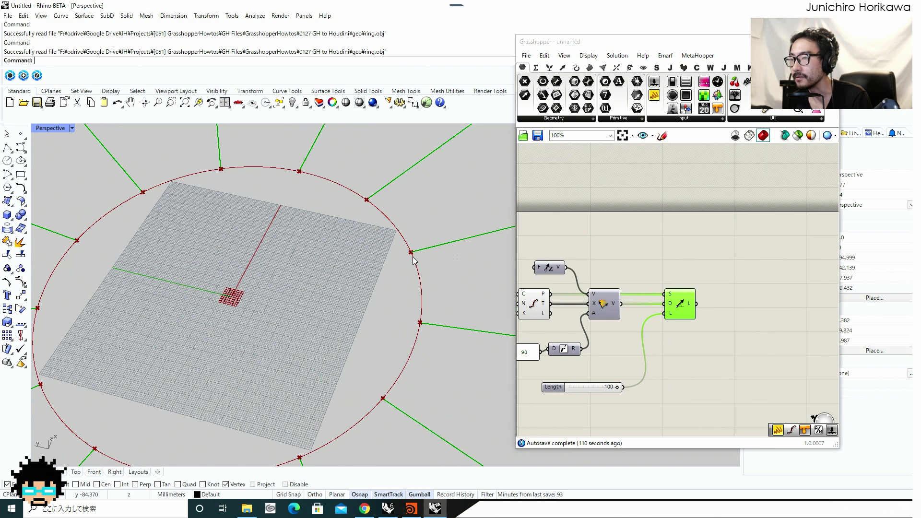
Move the vector Rotate component slightly down and away from Divide Curve to make room for its wires
scroll(412, 260, "down", 4)
right_click_drag(518, 304, 589, 336)
scroll(587, 334, "up", 2)
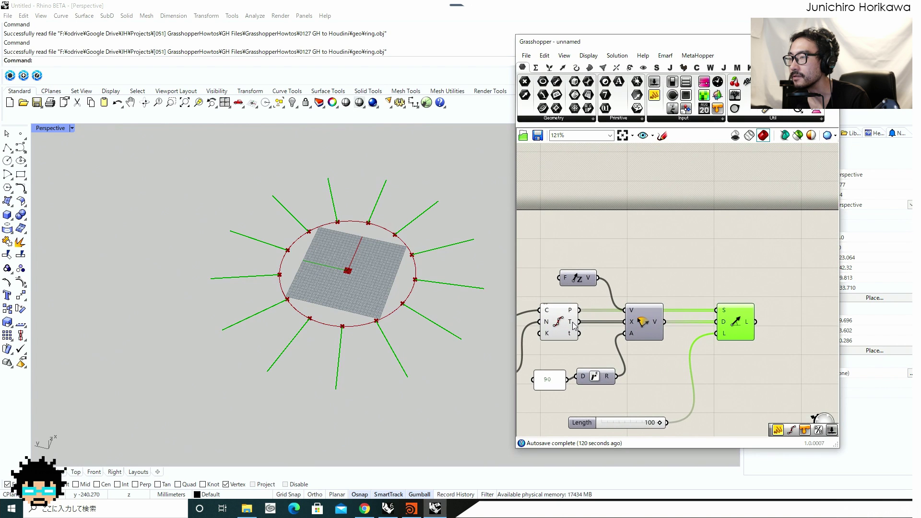
left_click_drag(633, 325, 653, 347)
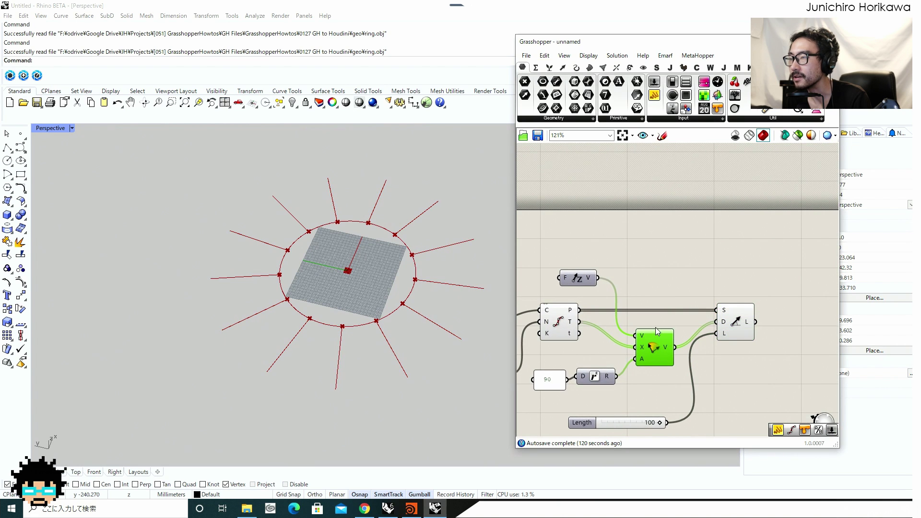
Try rotating the radial lines with a Rotate Axis component fed by Line SDL's line output
right_click_drag(657, 331, 605, 351)
double_click(660, 286)
type("rotate")
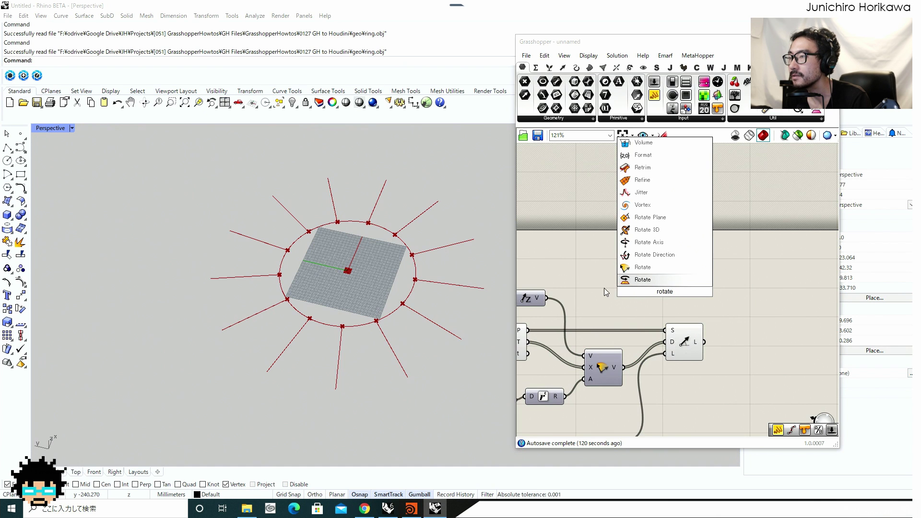
left_click(657, 244)
left_click_drag(664, 281, 713, 265)
right_click_drag(650, 284, 692, 277)
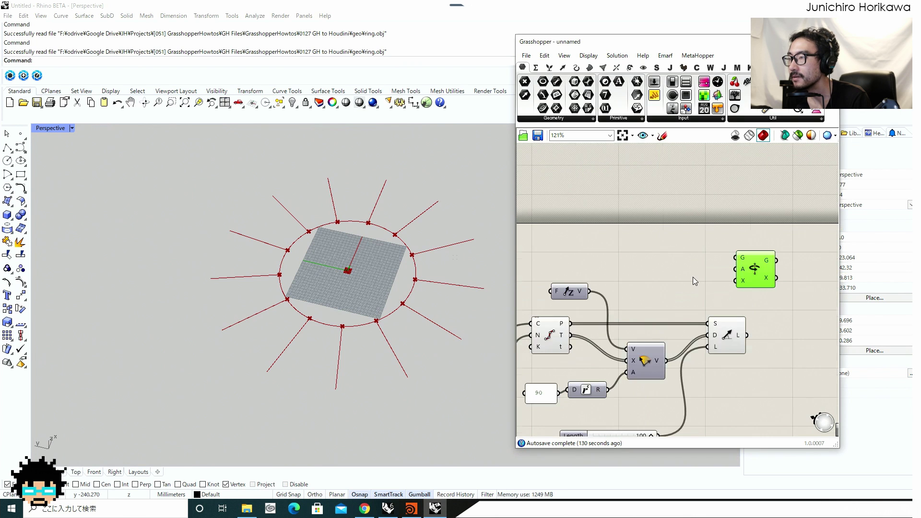
left_click_drag(729, 331, 735, 258)
left_click_drag(749, 278, 773, 291)
scroll(774, 291, "up", 1)
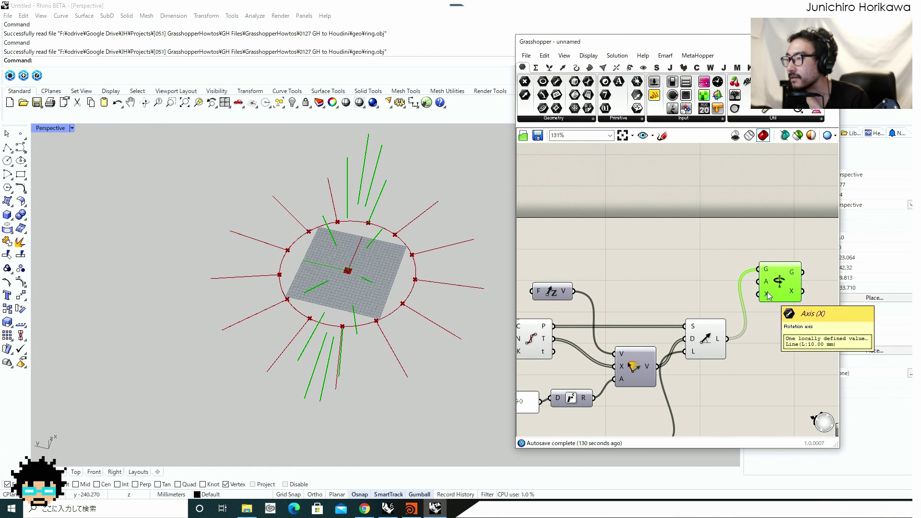
Add a Rotate 3D component, connect Line SDL's lines to its geometry input, and delete the Rotate Axis component
left_click(774, 342)
double_click(775, 346)
type("rotate")
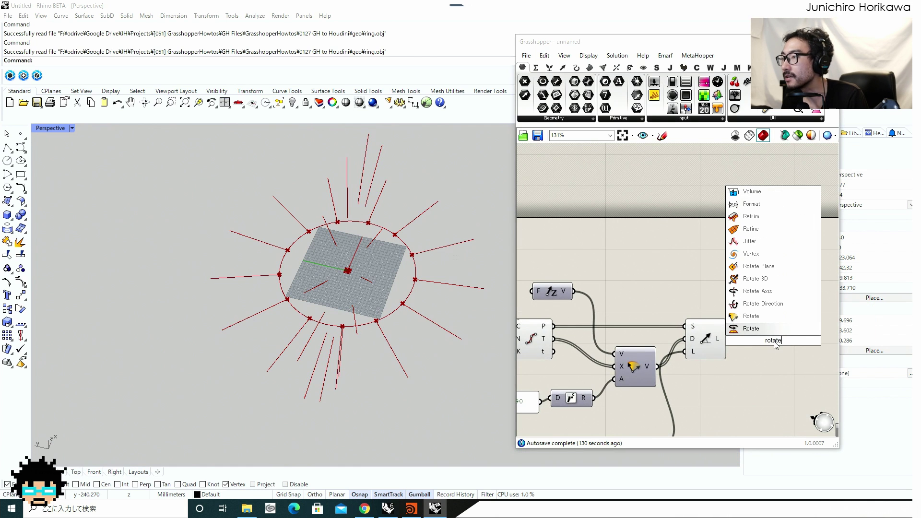
left_click(754, 279)
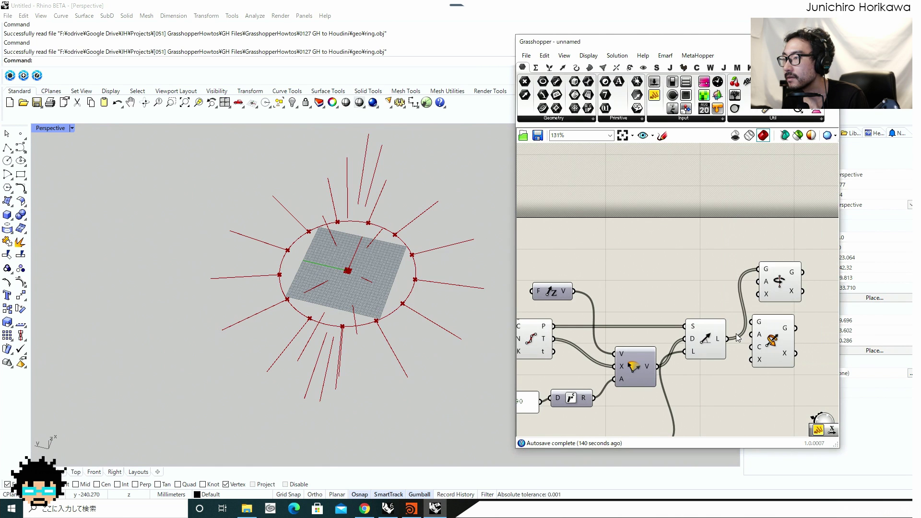
left_click_drag(756, 319, 758, 319)
left_click(785, 290)
key("Delete")
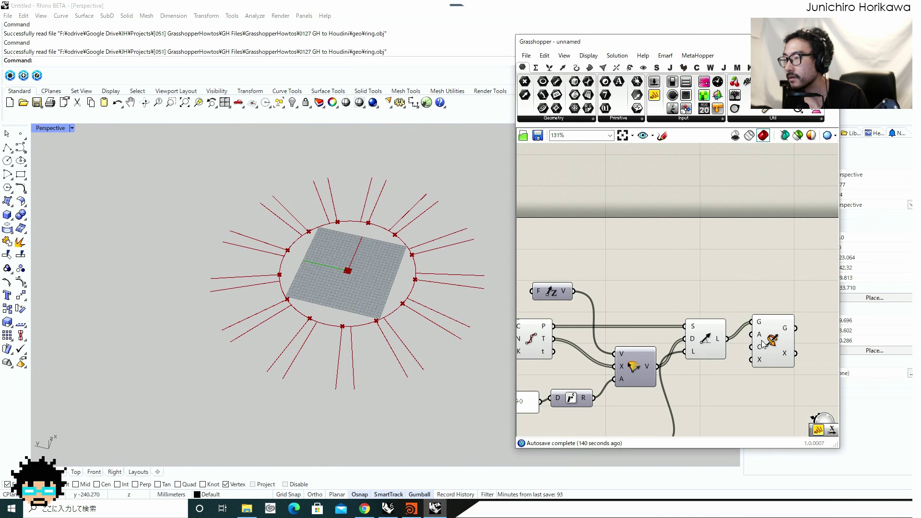
Connect Divide Curve's tangents to Rotate 3D's axis input and its points to the center input, spacing the components apart
left_click_drag(763, 365, 768, 325)
scroll(764, 318, "down", 2)
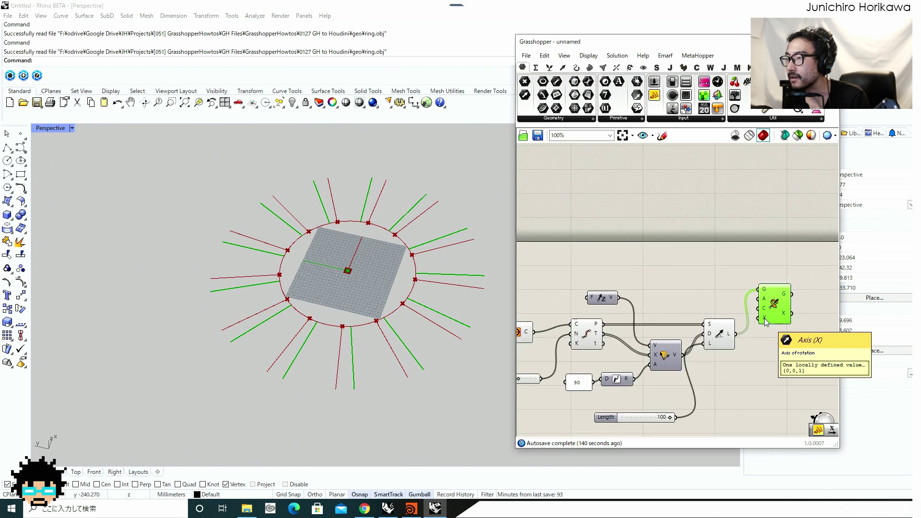
left_click_drag(604, 333, 780, 358)
left_click_drag(725, 337, 727, 329)
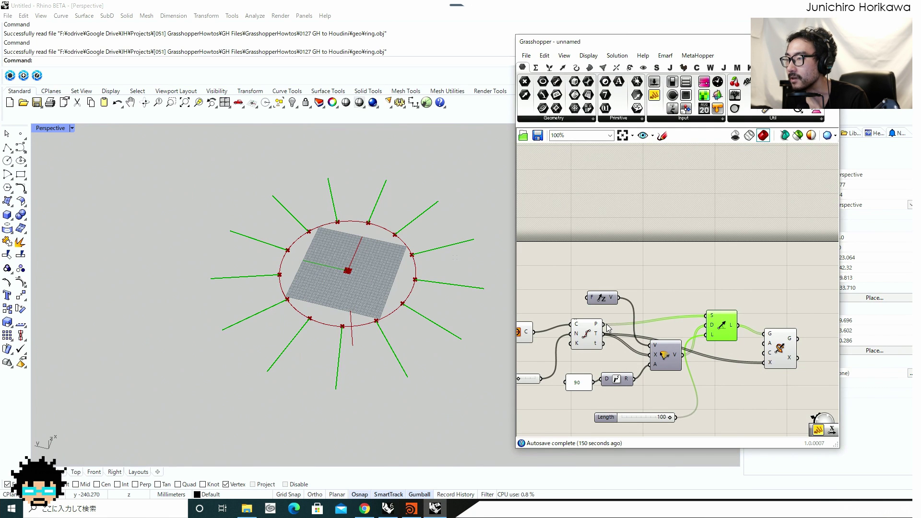
left_click_drag(639, 335, 782, 346)
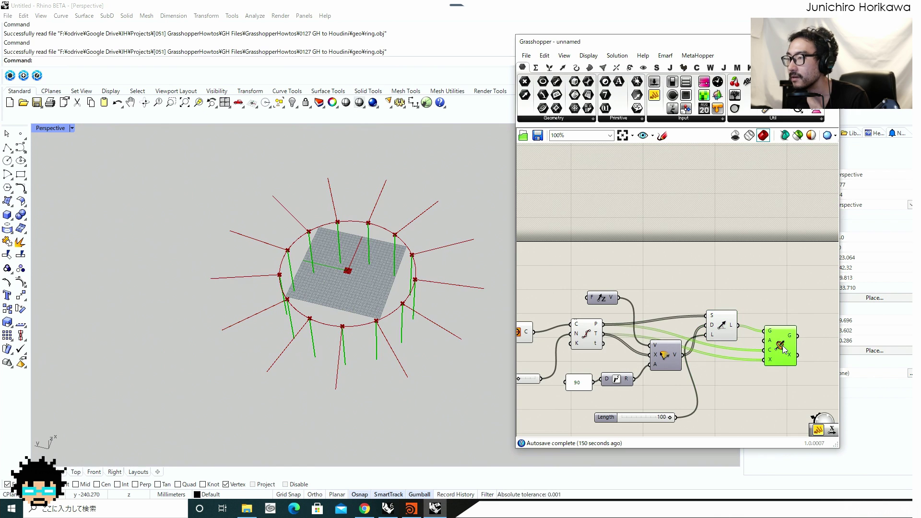
left_click_drag(719, 328, 729, 326)
right_click_drag(777, 372, 730, 334)
left_click(741, 315)
left_click_drag(743, 318, 764, 317)
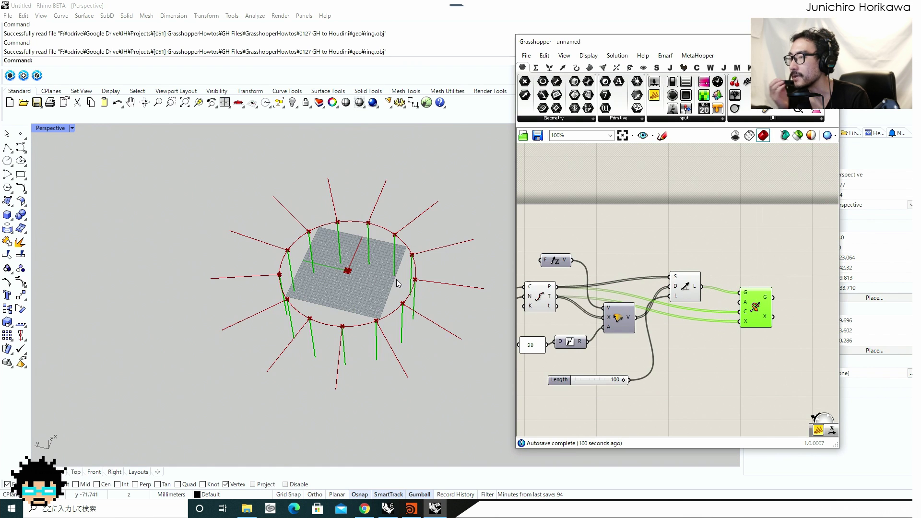
Examine the parameter values that Divide Curve outputs at its division points
double_click(693, 376)
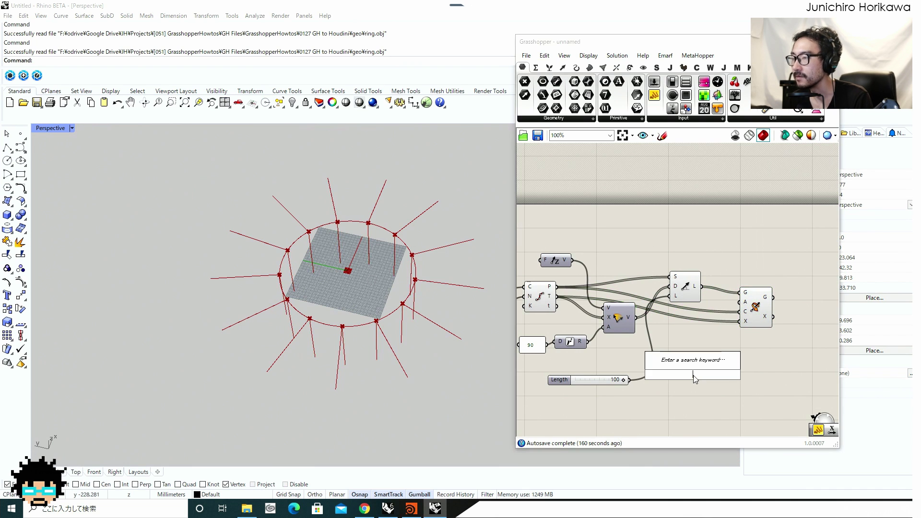
left_click(692, 351)
scroll(692, 360, "up", 3)
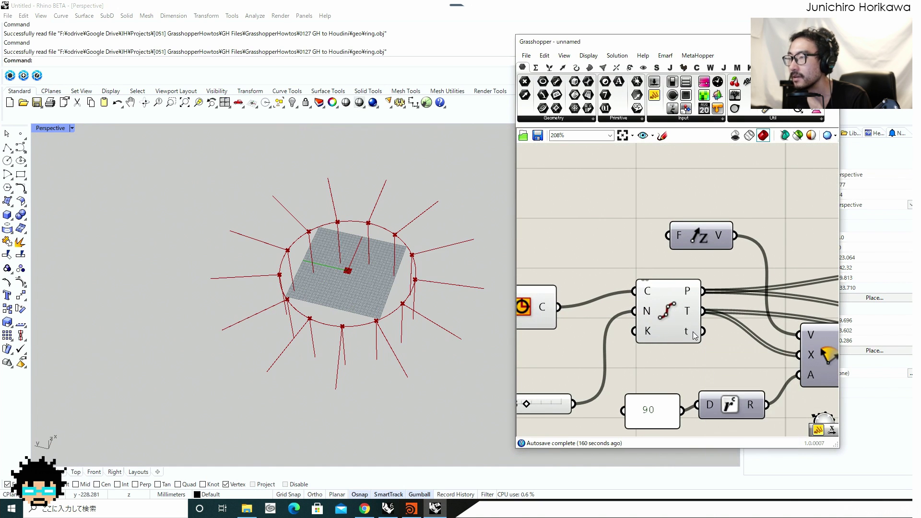
right_click_drag(646, 294, 604, 296)
right_click(605, 297)
left_click(637, 399)
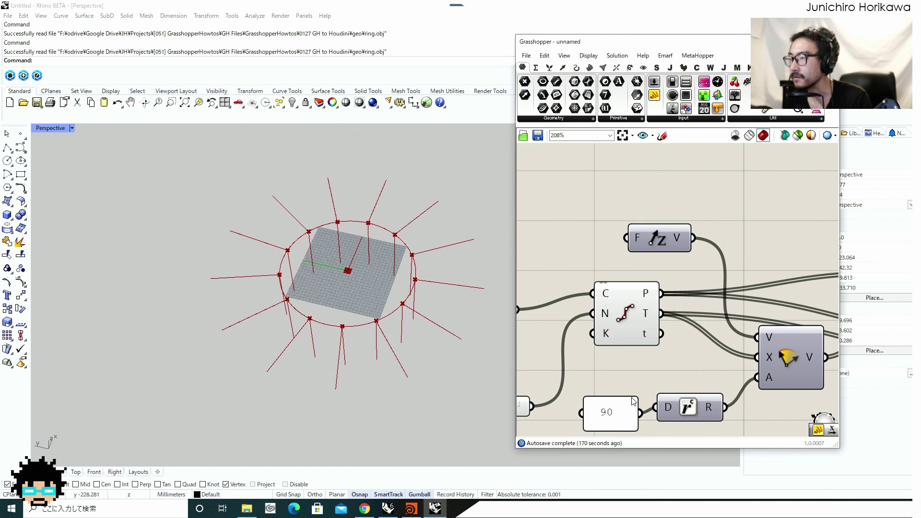
right_click_drag(648, 337, 616, 338)
mouse_move(615, 337)
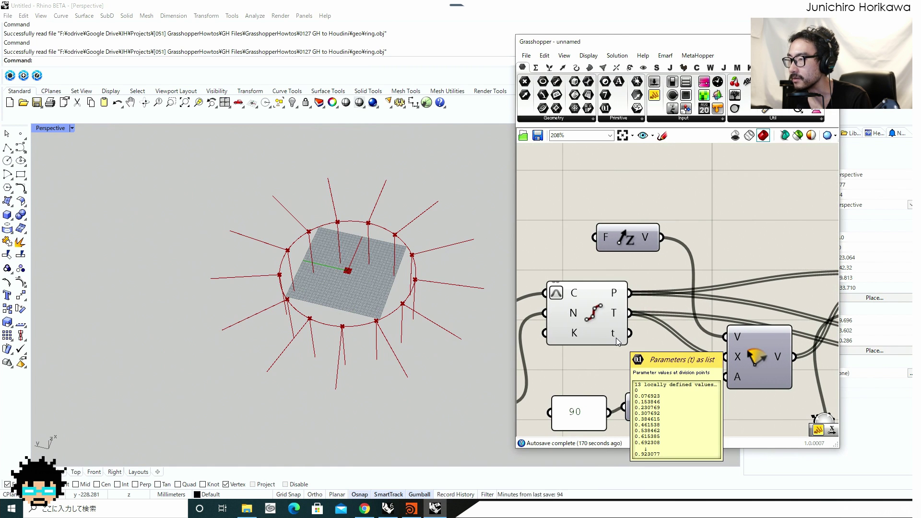
scroll(617, 340, "down", 4)
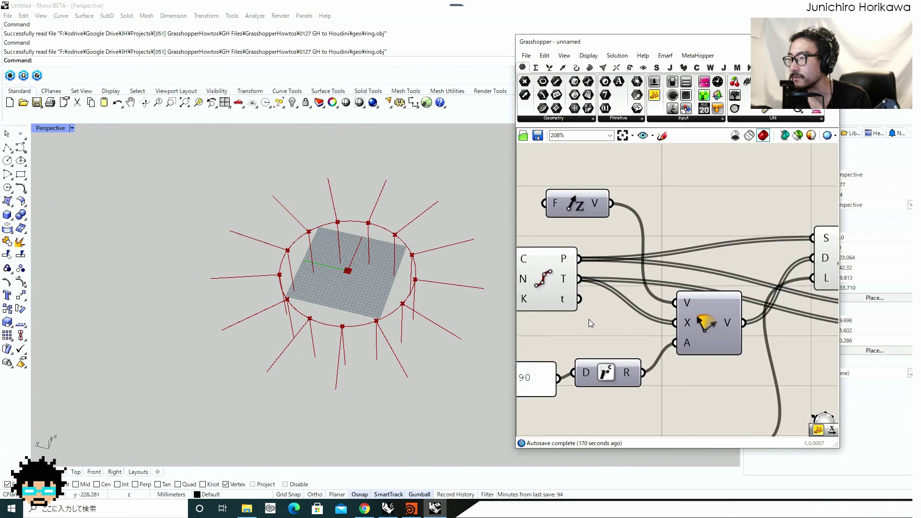
double_click(698, 340)
type("mult")
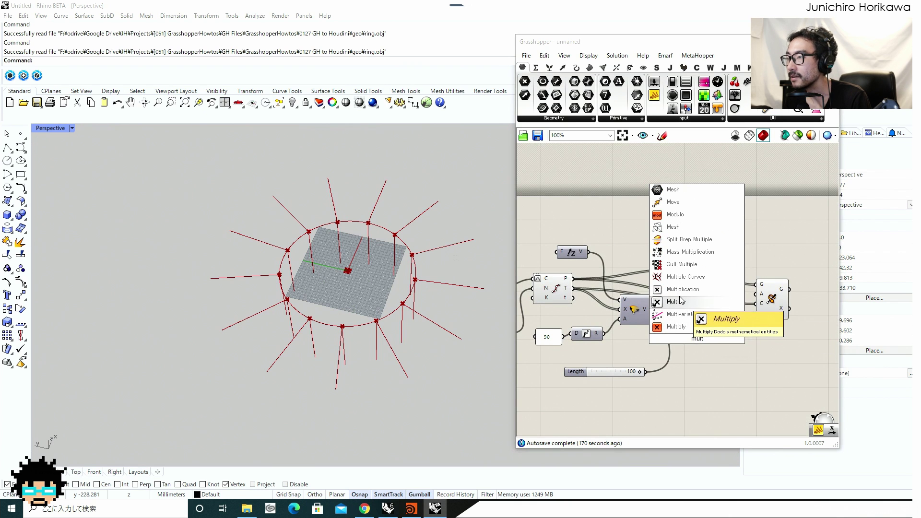
key("Return")
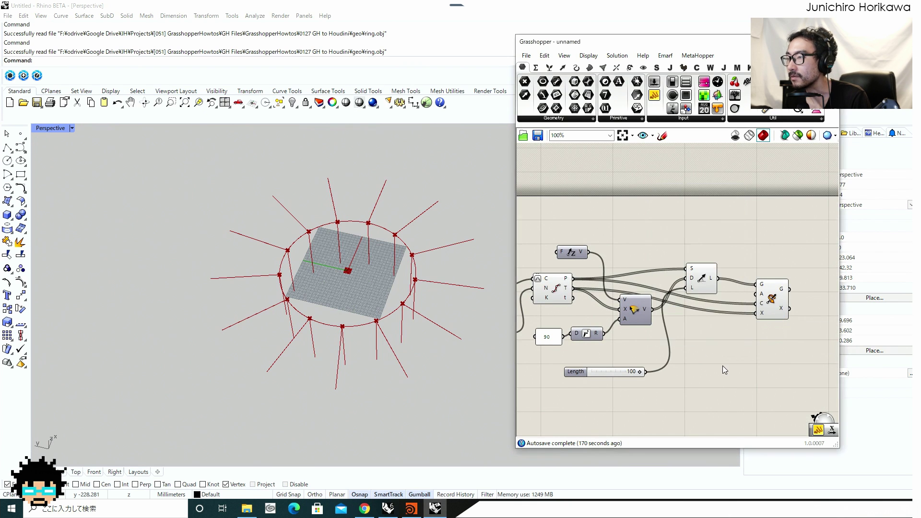
Add a Remap Numbers component and connect Divide Curve's parameters to its value input
double_click(722, 367)
type("remap")
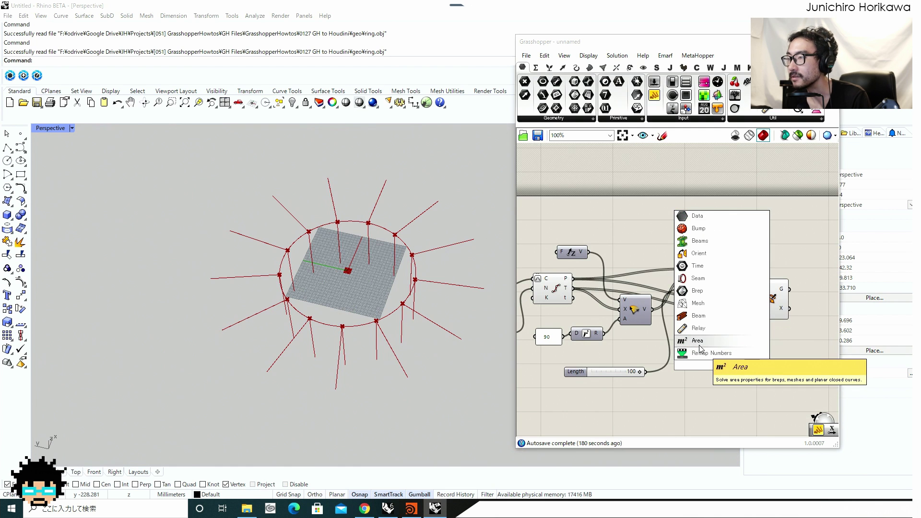
left_click(699, 353)
left_click_drag(573, 297, 708, 355)
Add a Pi component with a small panel containing 2 connected to its factor input
double_click(667, 395)
type("p")
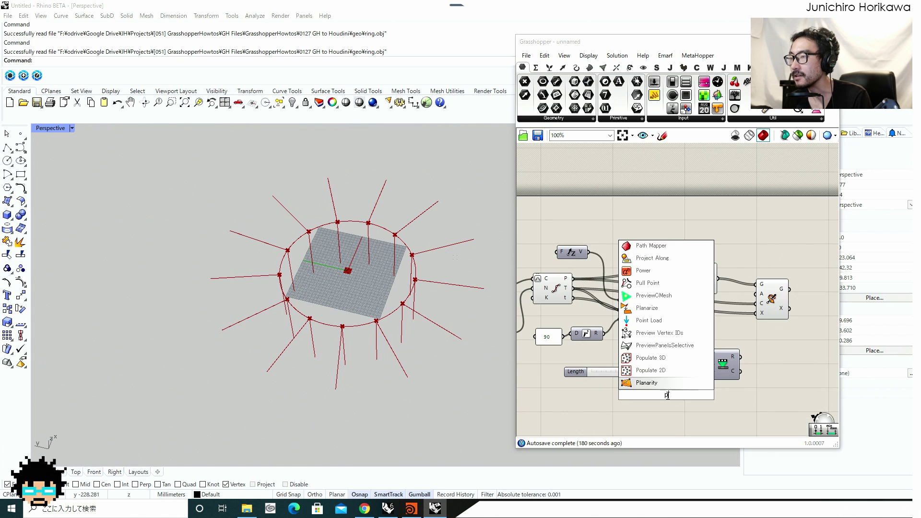
type("i")
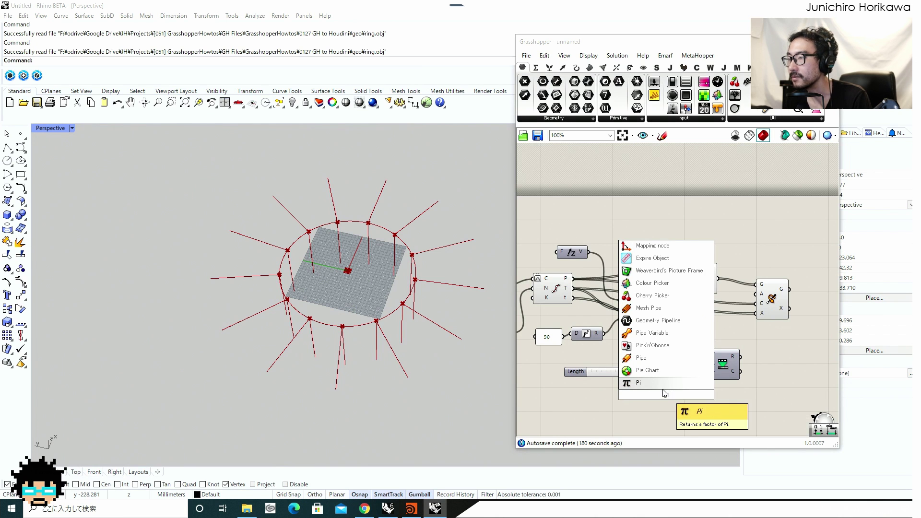
left_click(663, 388)
scroll(665, 393, "up", 3)
double_click(612, 396)
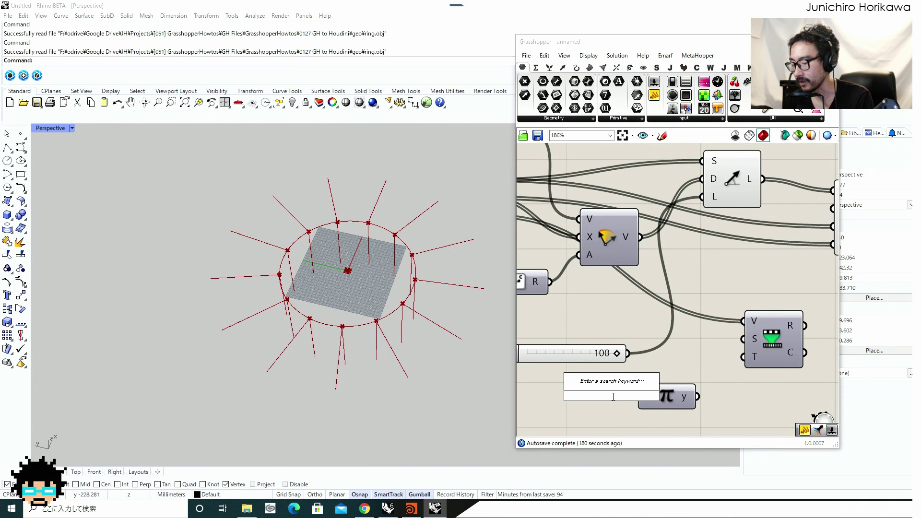
type("pnale")
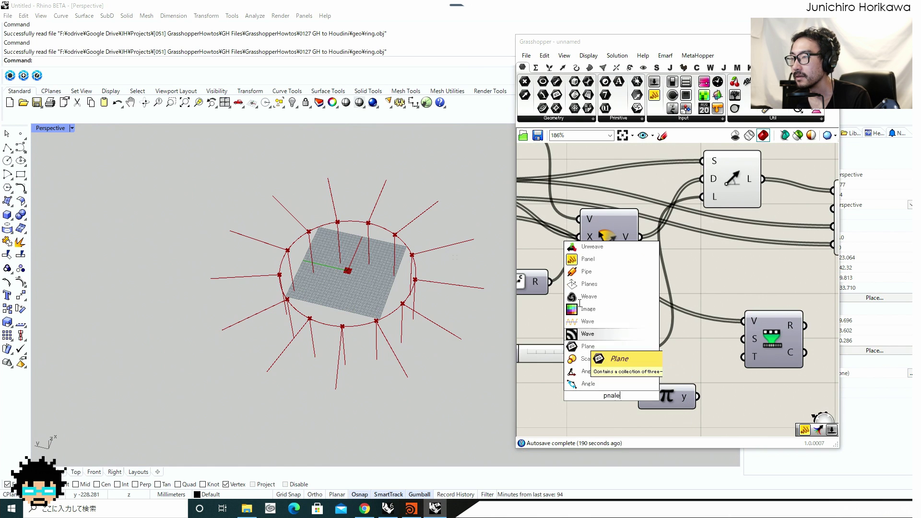
left_click(588, 259)
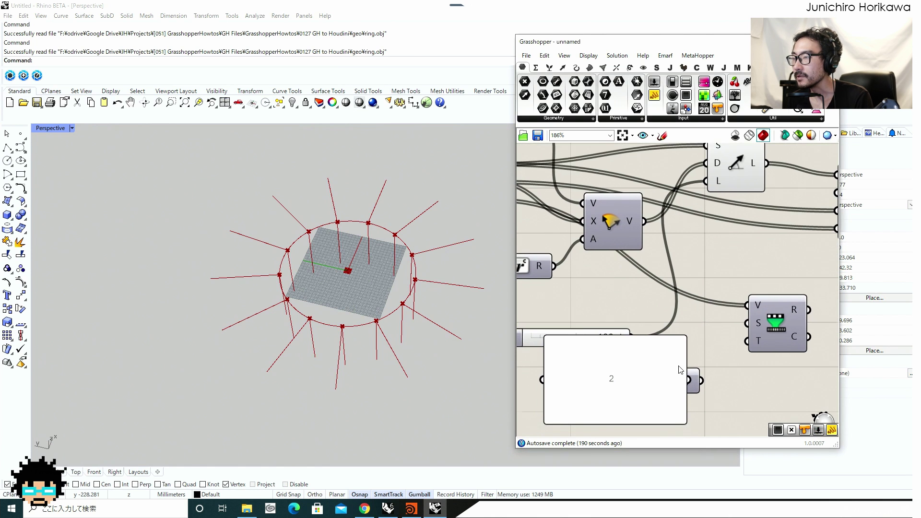
left_click_drag(695, 401, 621, 363)
Add a Multiplication component beside Pi and connect Pi's output to its A input
double_click(668, 398)
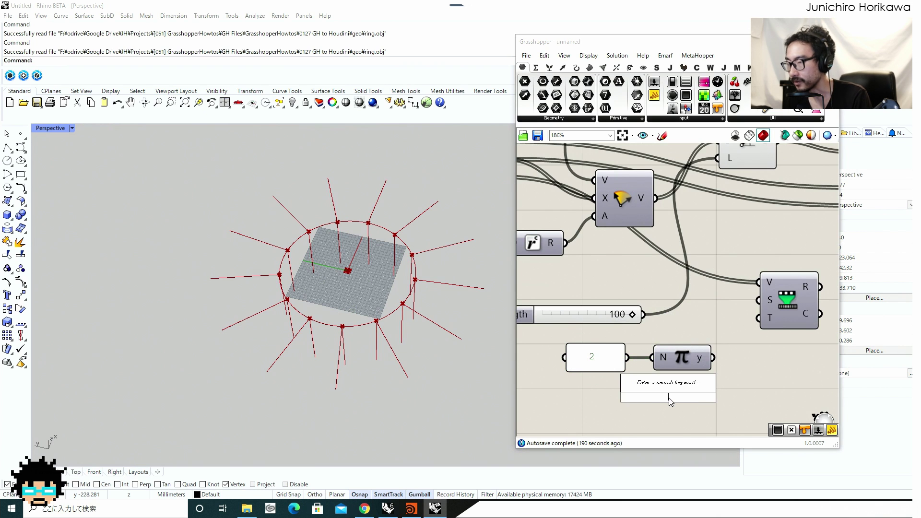
type("mul")
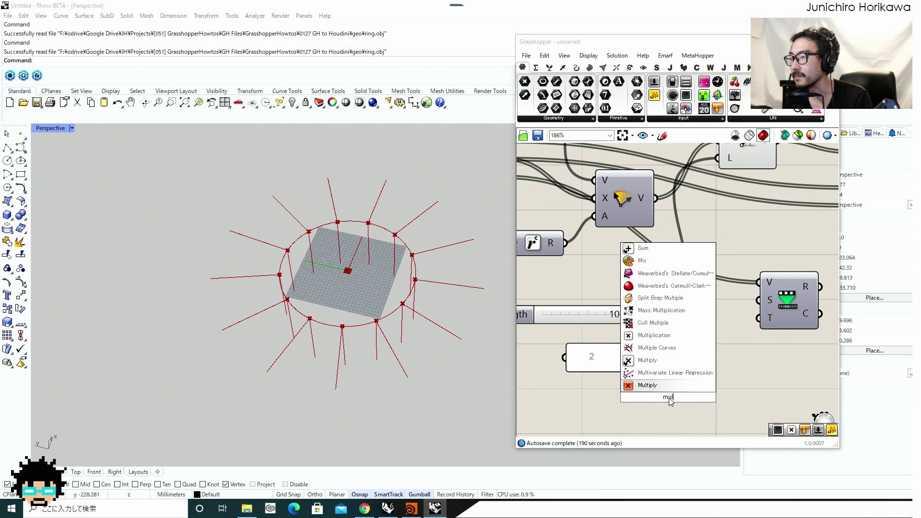
left_click(654, 334)
left_click_drag(685, 397, 737, 395)
left_click_drag(712, 357, 717, 386)
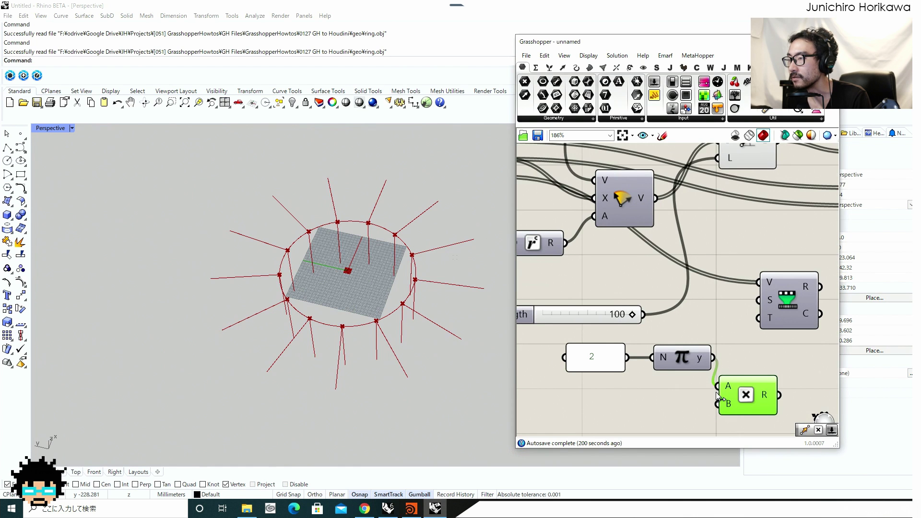
right_click_drag(725, 403, 732, 381)
left_click_drag(742, 380, 749, 376)
Connect a new number slider with value 3 to Multiplication's B input, and the product to Remap Numbers' target input
double_click(674, 392)
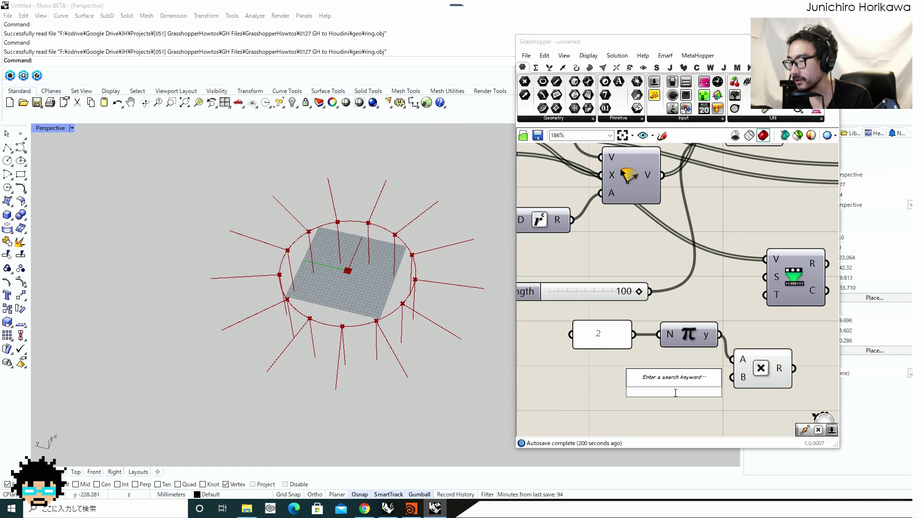
type("3")
key("Return")
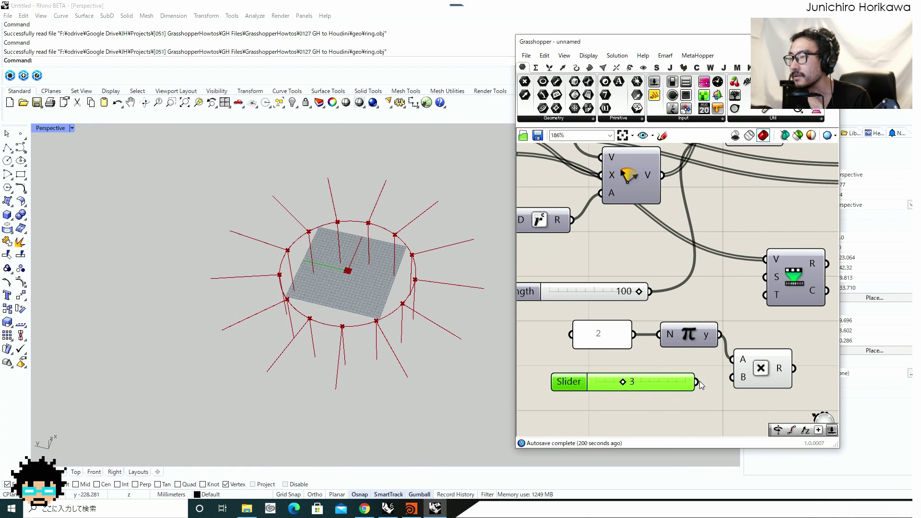
right_click_drag(763, 373, 684, 391)
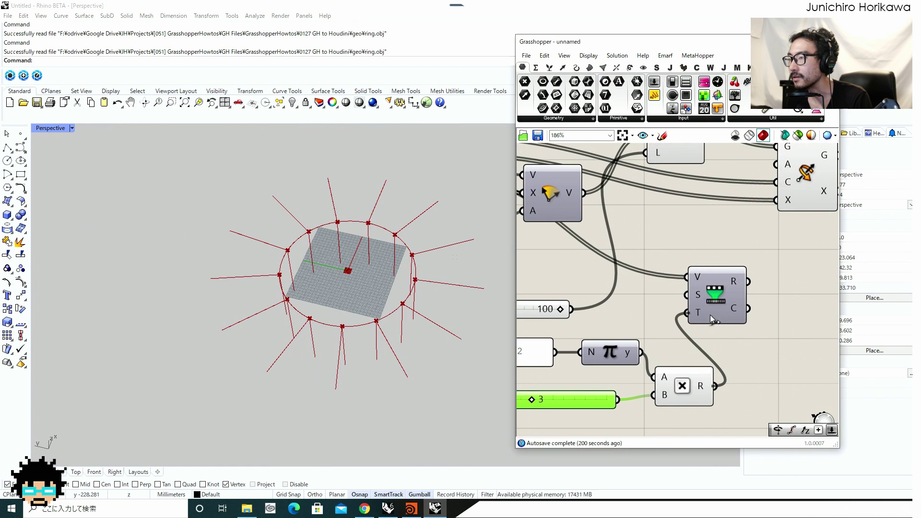
Connect the remapped values to Rotate 3D's angle input and adjust the component's position
right_click_drag(727, 296, 673, 358)
left_click_drag(718, 300, 723, 229)
left_click_drag(762, 248, 780, 250)
right_click_drag(774, 259, 678, 276)
scroll(713, 256, "down", 5)
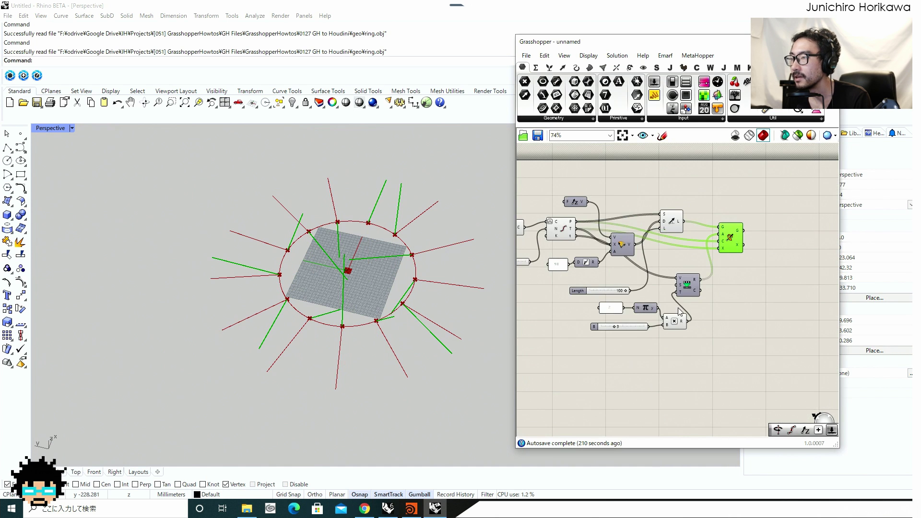
Turn off the preview of all components between the circle and Rotate 3D
left_click_drag(710, 359, 539, 183)
middle_click(576, 252)
left_click(613, 203)
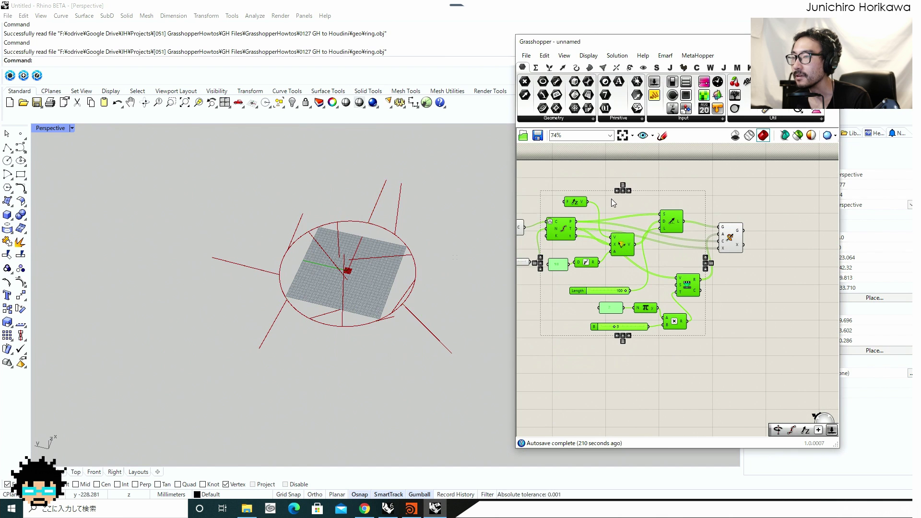
Set Divide Curve's Count slider to 20
right_click_drag(355, 275, 378, 305)
scroll(585, 278, "up", 5)
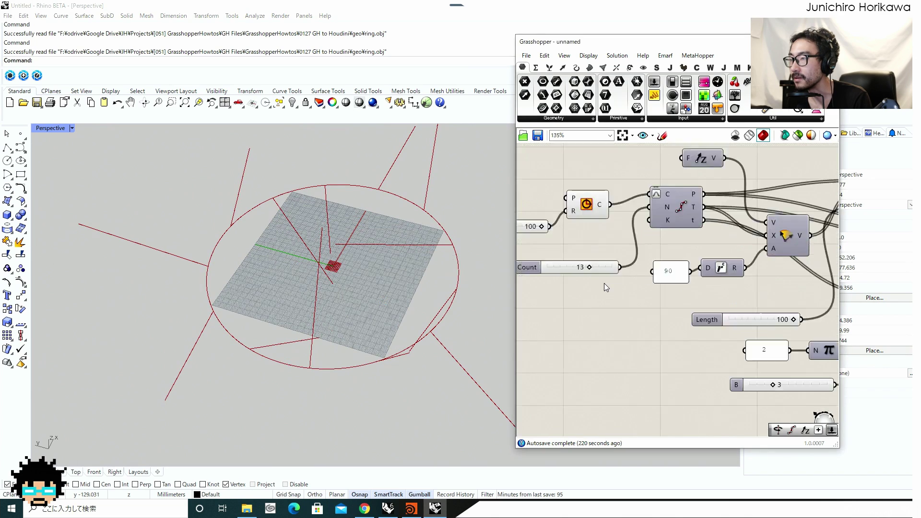
right_click_drag(380, 281, 465, 254)
left_click_drag(602, 289, 657, 289)
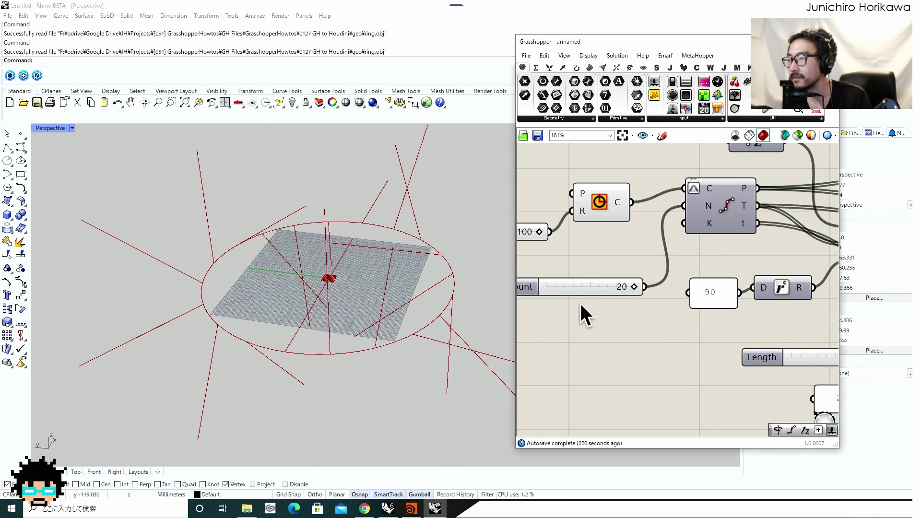
Set the maximum of Divide Curve's Count slider to 100
right_click_drag(580, 304, 628, 304)
left_click(564, 290)
double_click(564, 290)
double_click(603, 313)
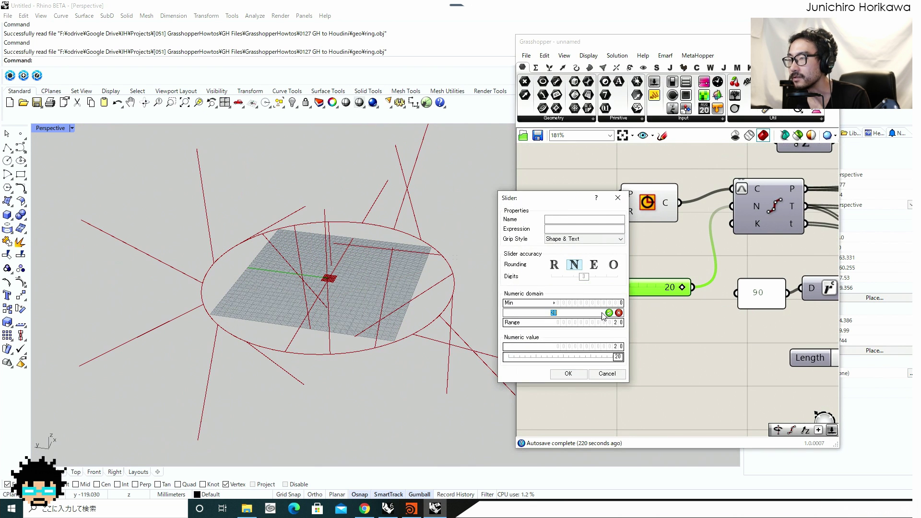
type("49")
type("1")
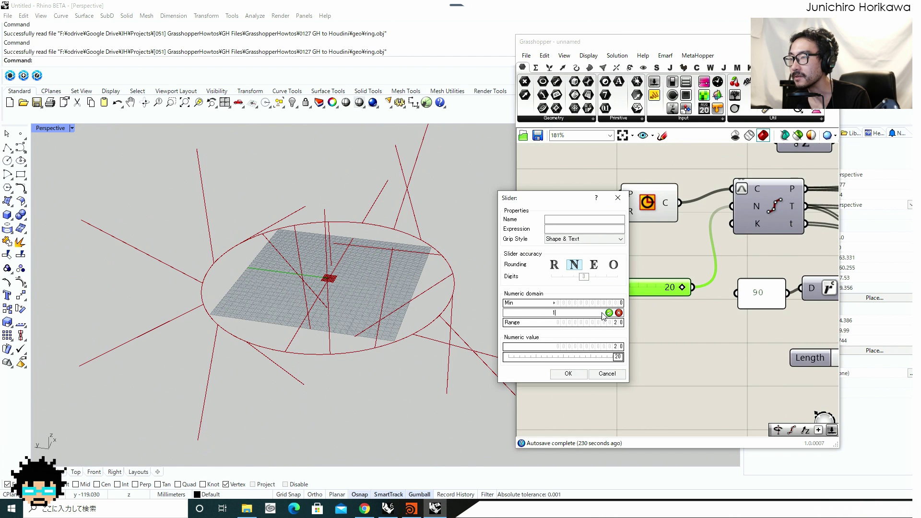
type("00")
key("Return")
left_click(567, 374)
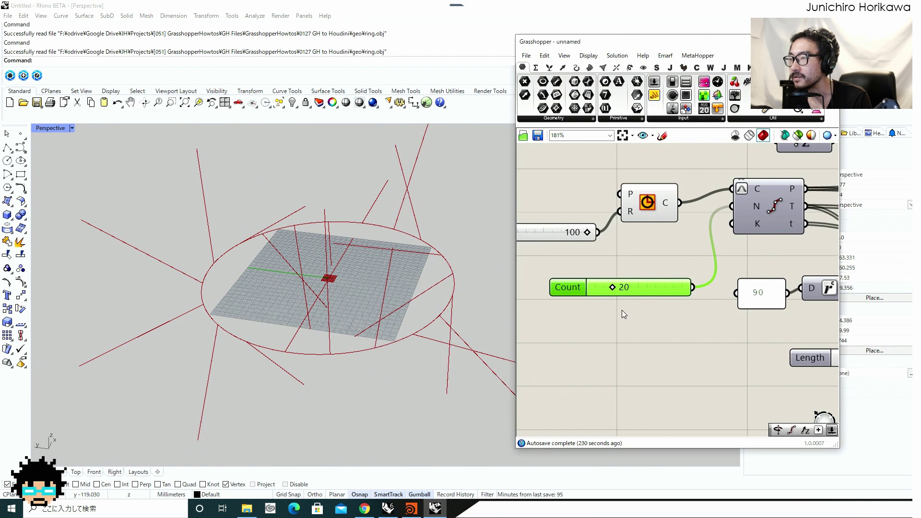
Set Divide Curve's Count slider to 28
left_click_drag(609, 295, 639, 290)
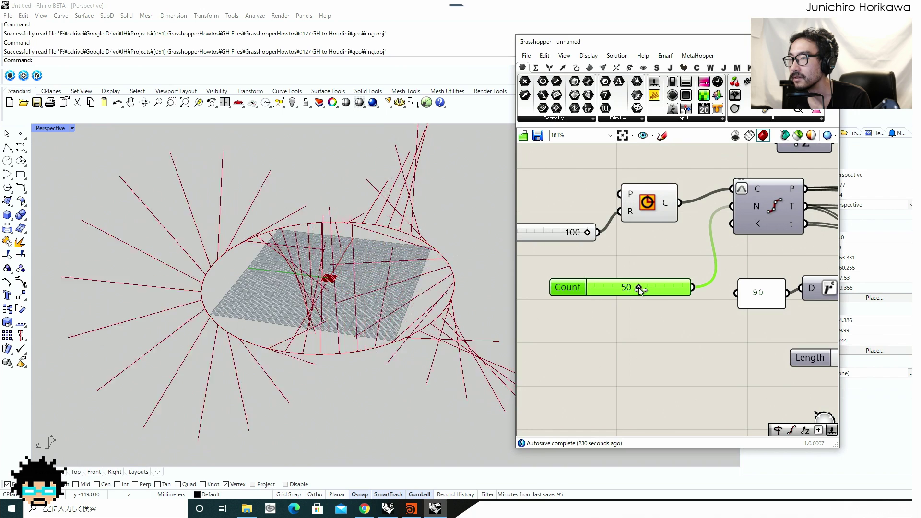
right_click_drag(389, 304, 385, 356)
scroll(385, 357, "down", 6)
scroll(408, 320, "up", 5)
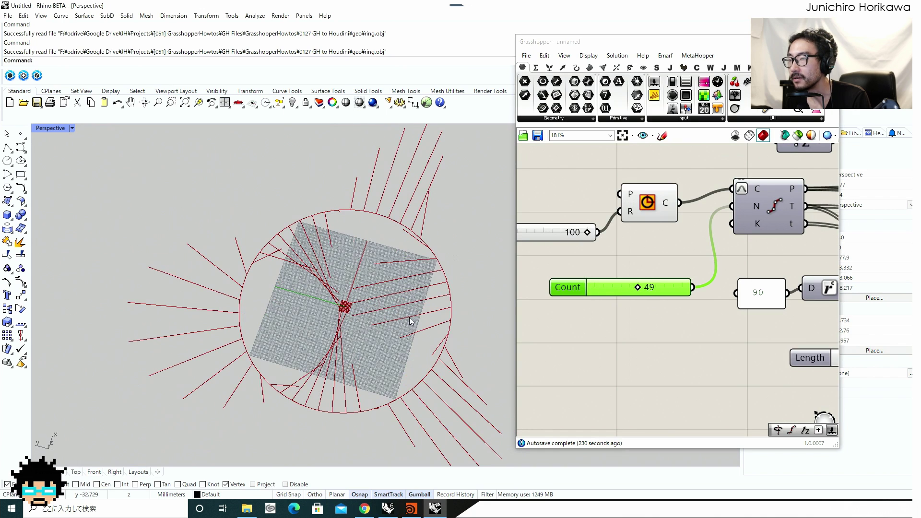
left_click_drag(640, 287, 626, 291)
Set the Length slider feeding the radial lines to 73
scroll(639, 295, "down", 5)
right_click_drag(770, 316, 627, 318)
scroll(616, 326, "up", 4)
right_click_drag(603, 347, 686, 368)
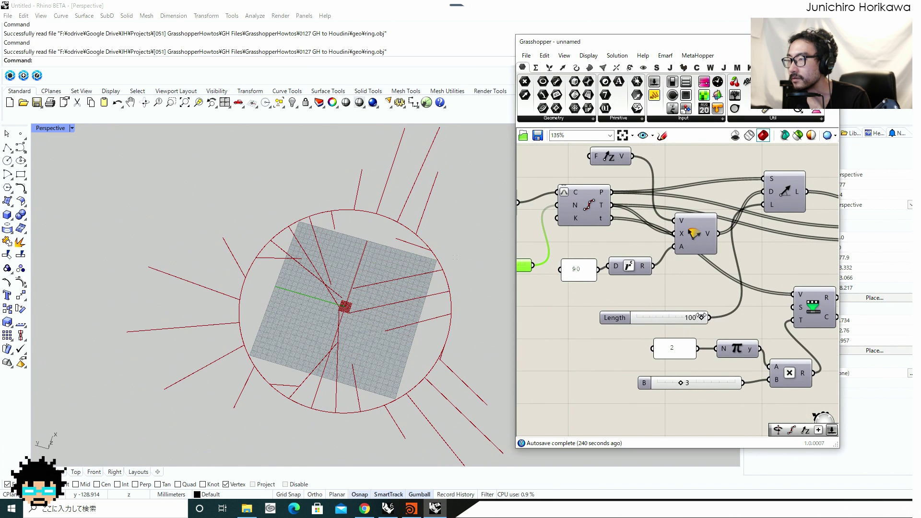
left_click_drag(696, 321, 682, 320)
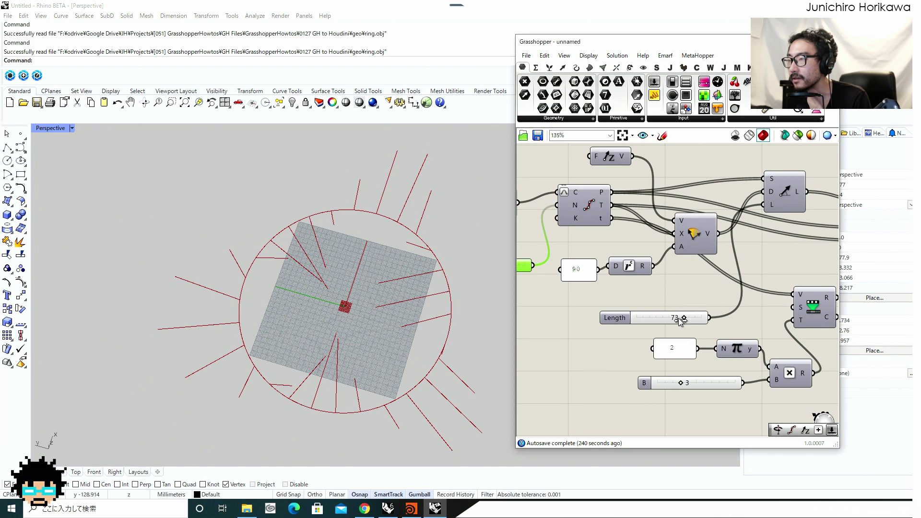
Add an End Points component after Rotate 3D and connect the rotated geometry to its curve input
scroll(682, 321, "down", 5)
right_click_drag(717, 326, 644, 327)
scroll(644, 327, "up", 4)
double_click(710, 275)
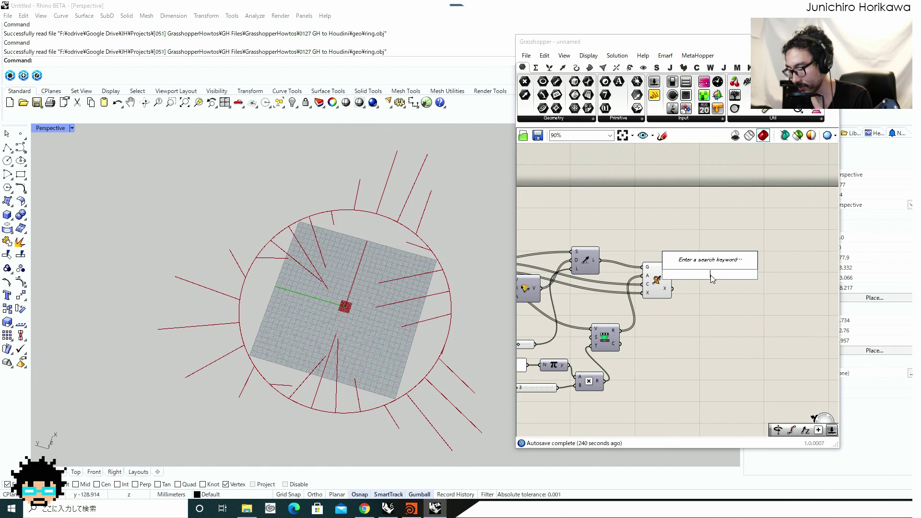
type("end")
left_click(700, 268)
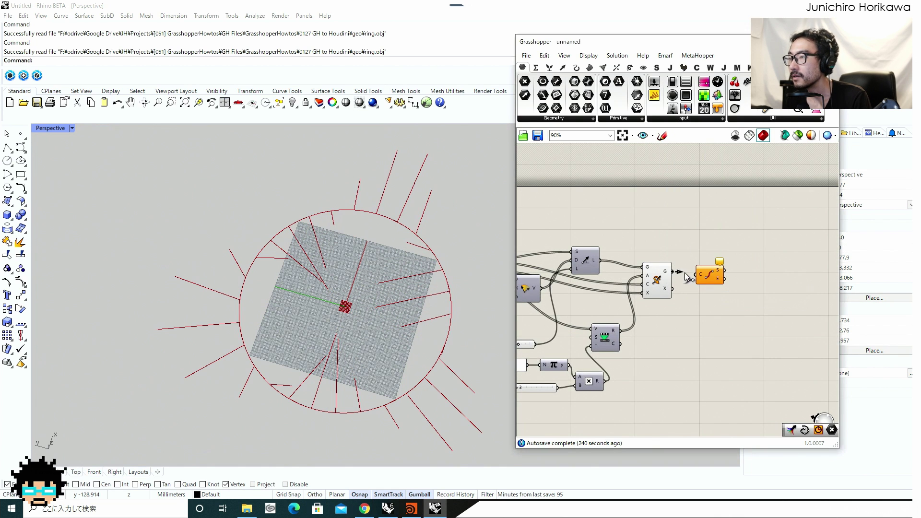
left_click_drag(686, 276, 695, 275)
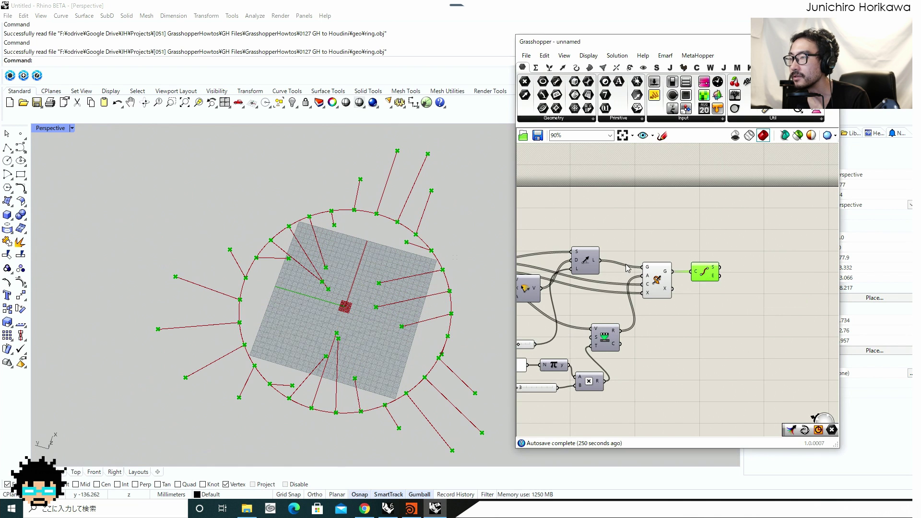
Add an Interpolate component and connect the End Points' E output to its vertices input
double_click(727, 315)
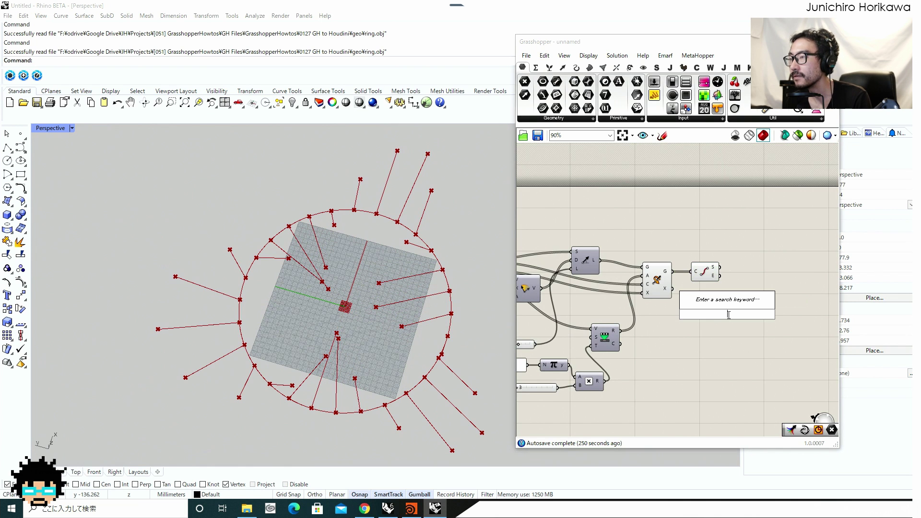
type("inter")
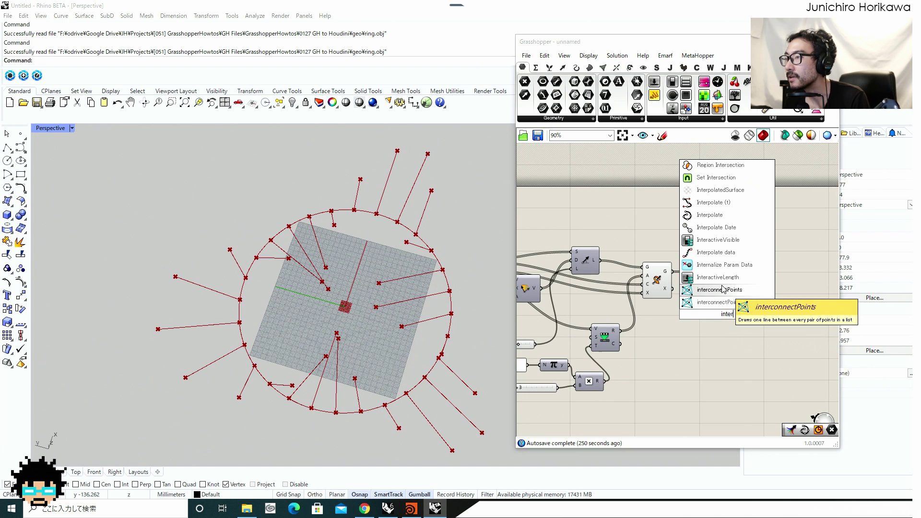
left_click(719, 215)
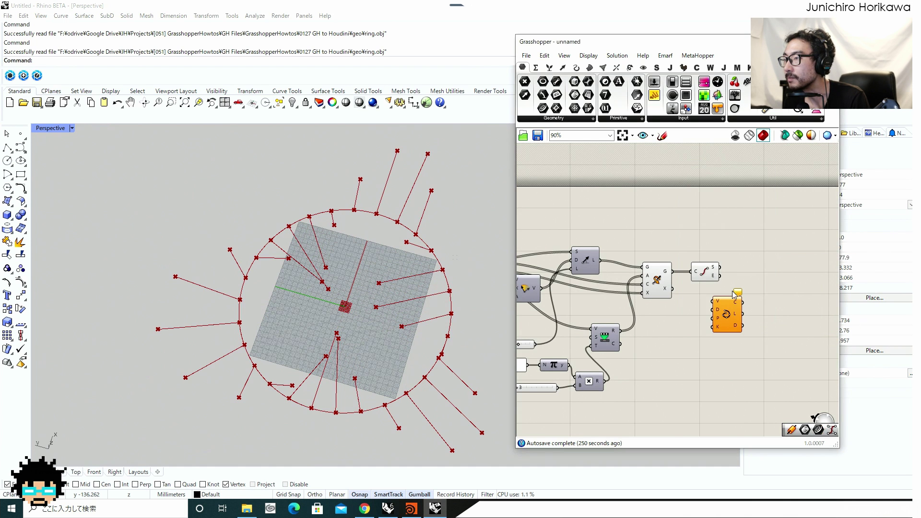
scroll(720, 297, "up", 2)
left_click_drag(716, 271, 709, 302)
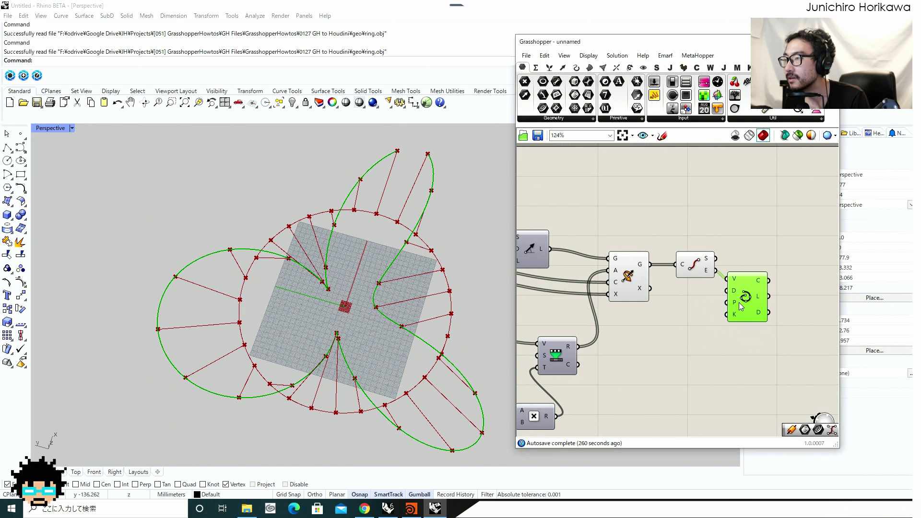
Make the interpolated curve through the line ends periodic
scroll(737, 303, "up", 1)
right_click(734, 304)
mouse_move(764, 399)
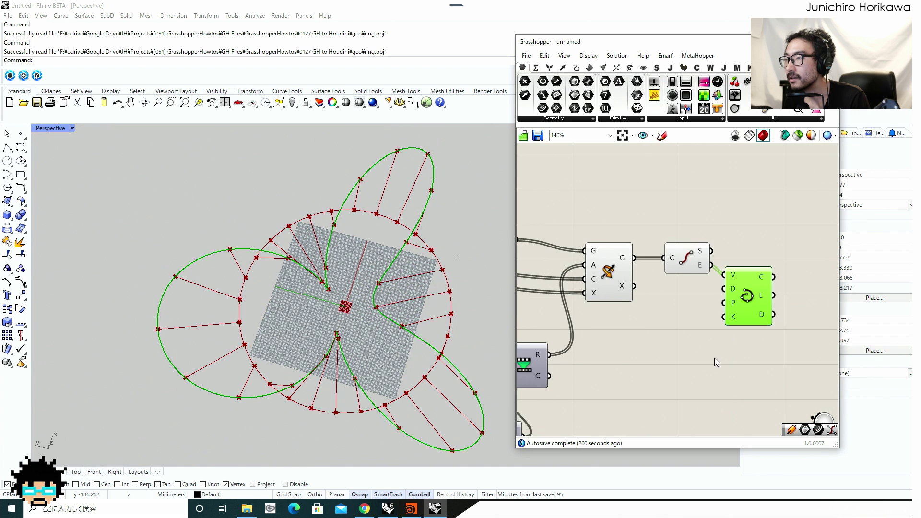
scroll(714, 362, "down", 2)
right_click_drag(391, 318, 387, 267)
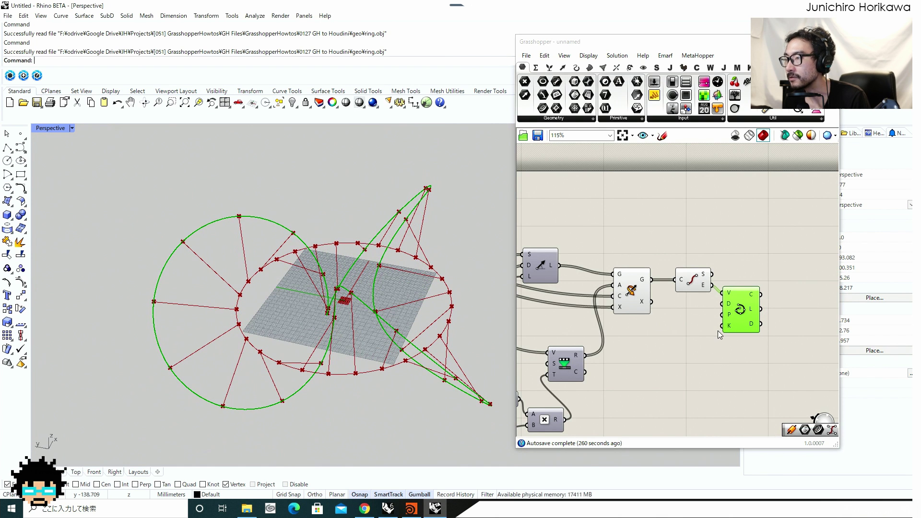
Duplicate the Interpolate component below the original and connect Divide Curve's points output to the copy's vertices input
left_click_drag(747, 324, 756, 371)
scroll(713, 318, "down", 1)
right_click_drag(713, 319, 770, 314)
scroll(740, 315, "down", 4)
scroll(685, 307, "up", 3)
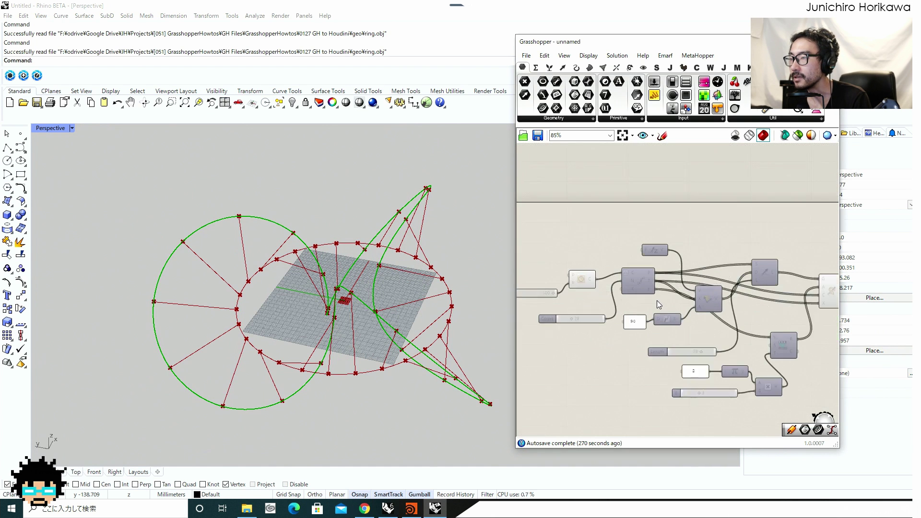
left_click(637, 279)
scroll(654, 275, "up", 1)
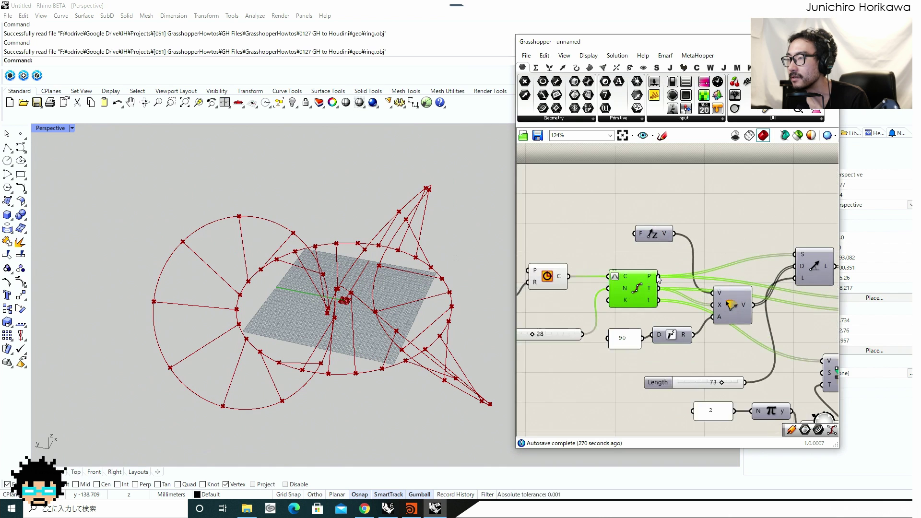
right_click_drag(654, 275, 528, 250)
left_click_drag(536, 257, 728, 334)
scroll(730, 334, "down", 1)
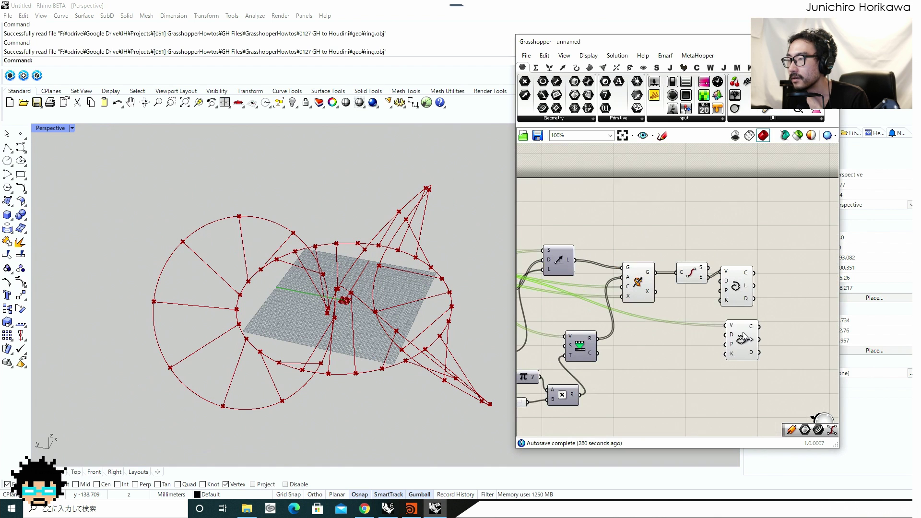
left_click(740, 337)
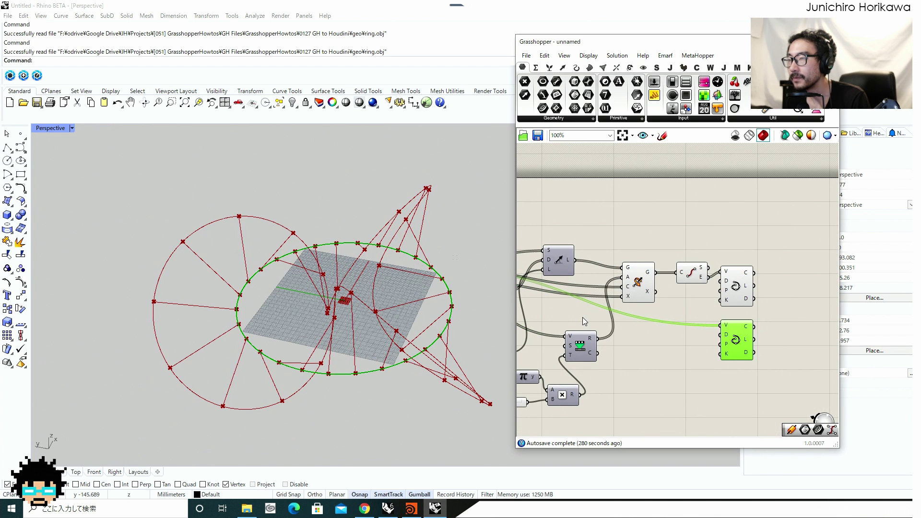
Turn off the preview of the Circle component and its radius slider
scroll(404, 299, "up", 5)
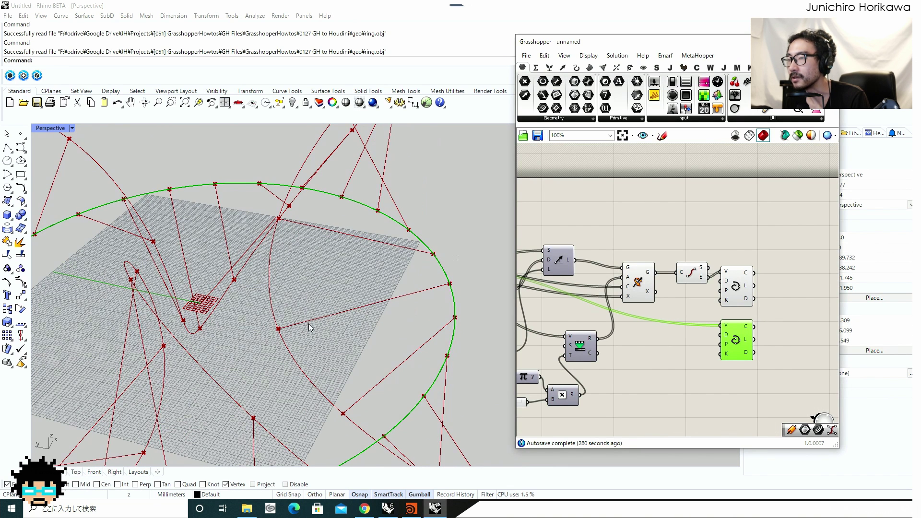
scroll(627, 315, "down", 3)
right_click_drag(627, 315, 767, 314)
left_click_drag(638, 355, 597, 289)
middle_click(607, 339)
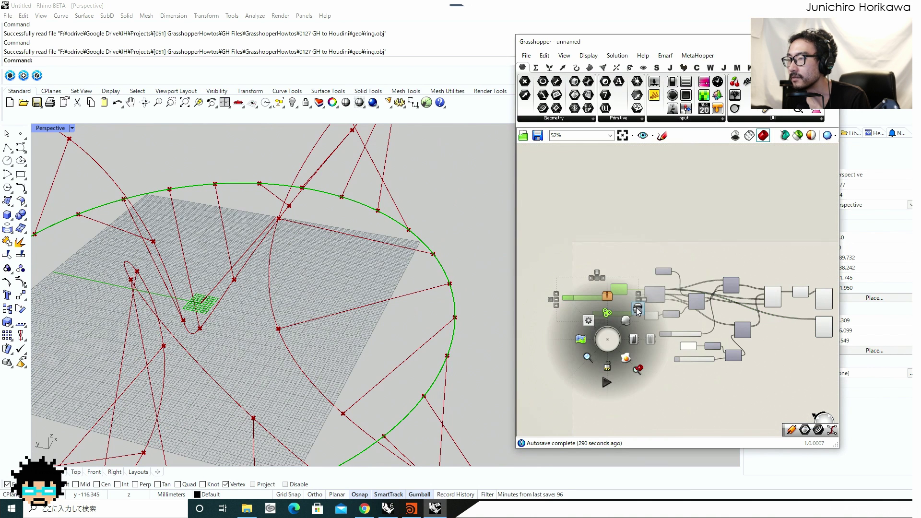
left_click(638, 309)
right_click_drag(651, 328, 525, 334)
scroll(686, 333, "up", 3)
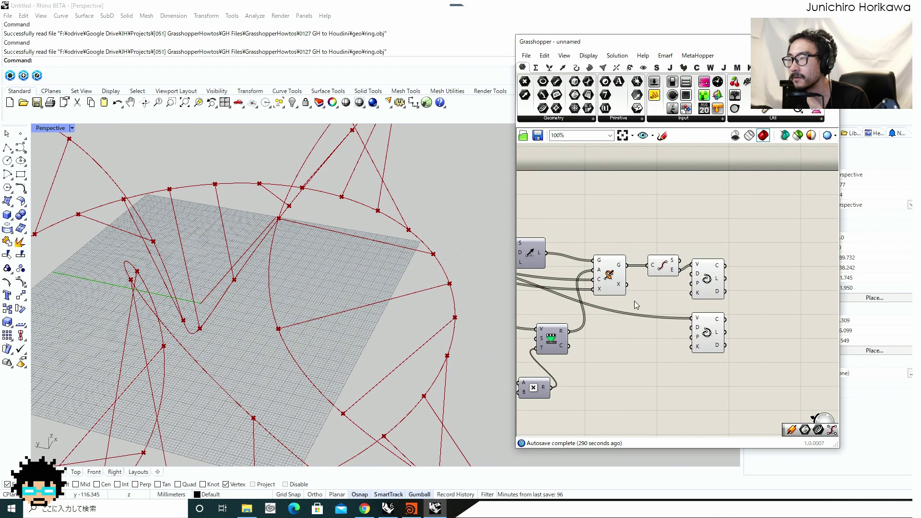
Move the second Interpolate component closer beneath the first
left_click(604, 277)
left_click(715, 282)
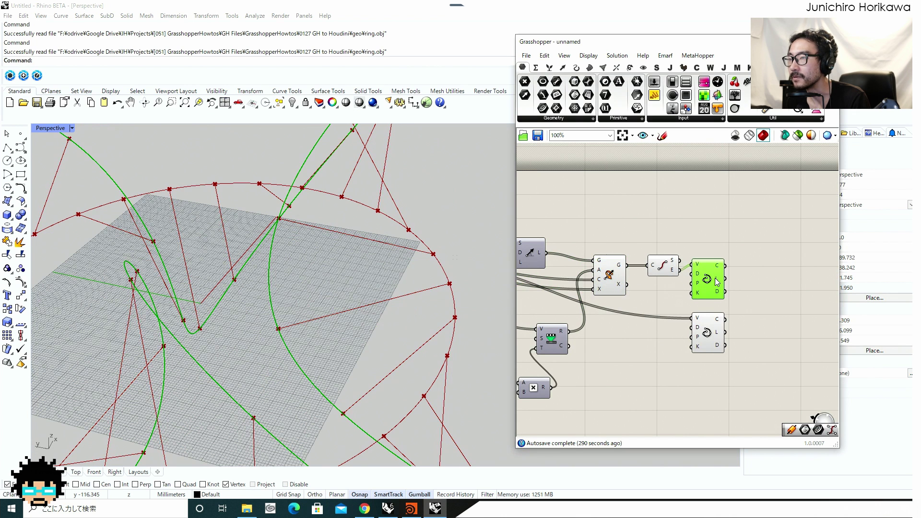
scroll(314, 269, "down", 5)
right_click_drag(288, 286, 296, 288)
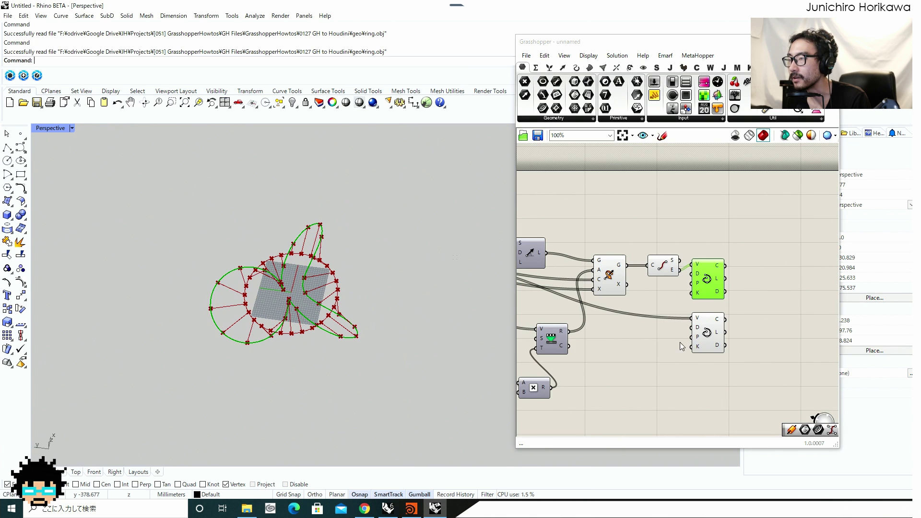
left_click(710, 339)
left_click_drag(715, 338, 716, 331)
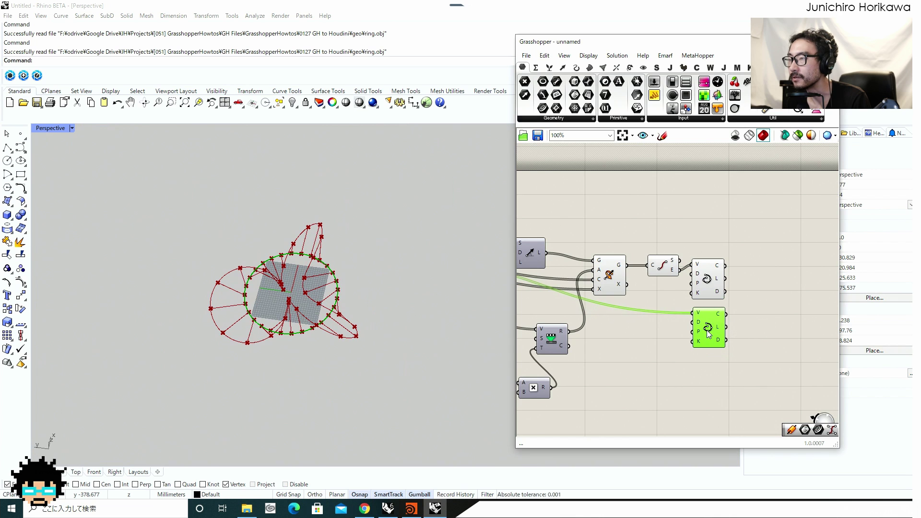
Turn off the preview of the End Points component
left_click(669, 268)
middle_click(671, 266)
left_click(695, 231)
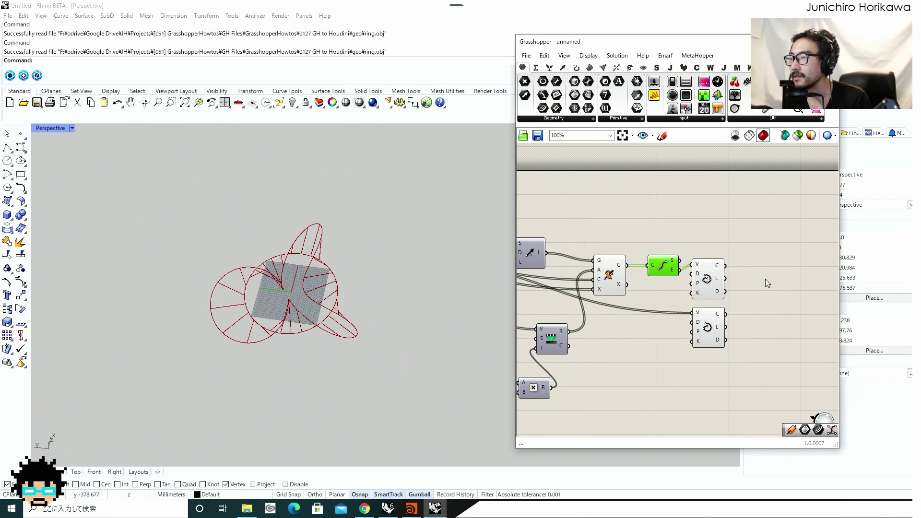
Add a Merge component and feed Rotate 3D's geometry into D1 and the two Interpolate curves into D2 and D3
double_click(770, 283)
type("mer")
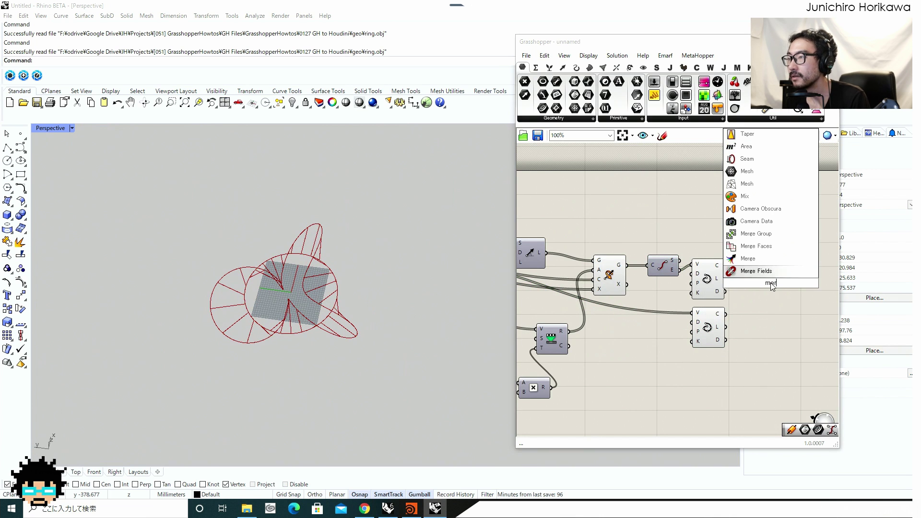
left_click(753, 259)
left_click_drag(637, 265, 757, 288)
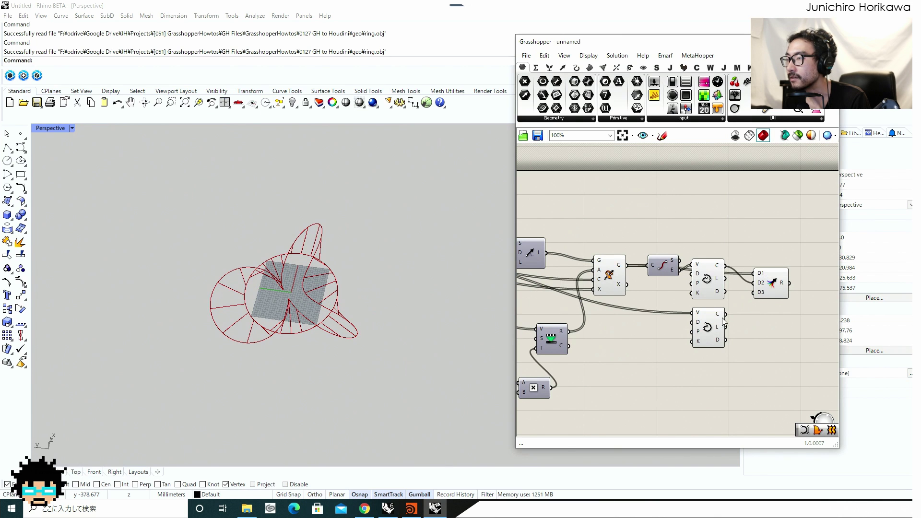
left_click_drag(724, 325, 757, 288)
left_click(764, 296)
Turn off the preview of the components feeding Merge
left_click_drag(718, 366, 617, 242)
middle_click(630, 304)
left_click(655, 277)
Add a Flatten Tree component, connect Merge's result to its T input, and reposition both components
right_click_drag(801, 281, 681, 284)
double_click(682, 284)
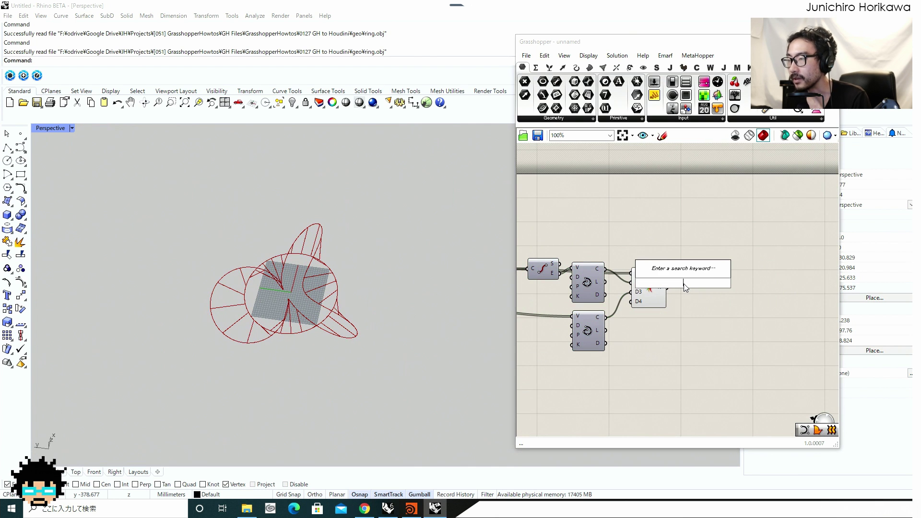
type("fla")
left_click(678, 273)
scroll(677, 274, "up", 4)
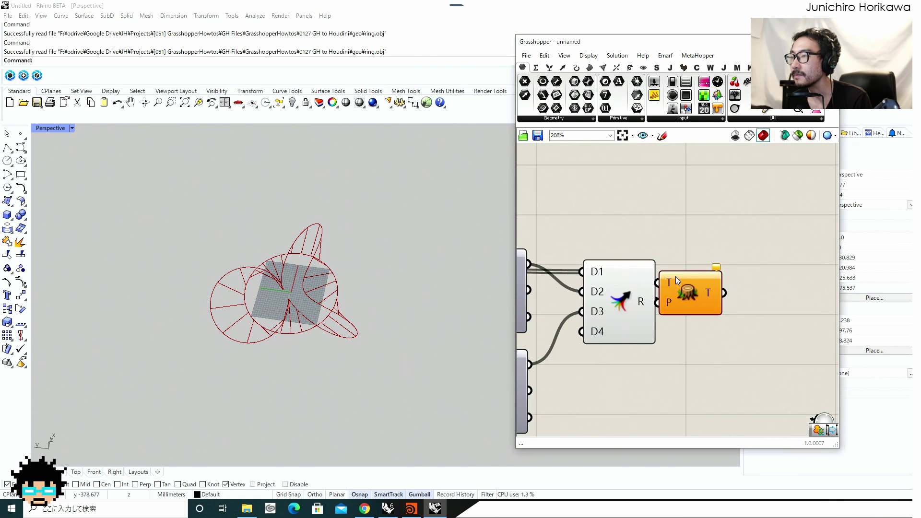
left_click_drag(676, 277, 704, 298)
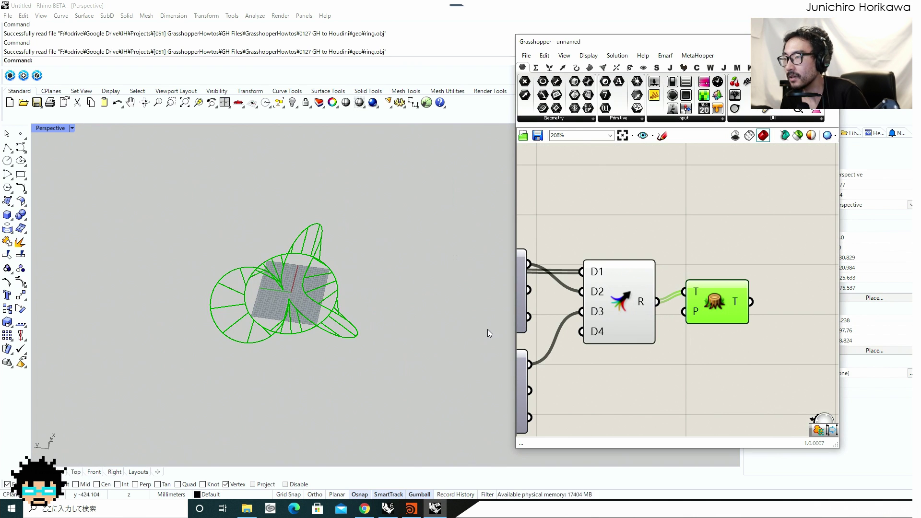
left_click_drag(625, 313, 630, 361)
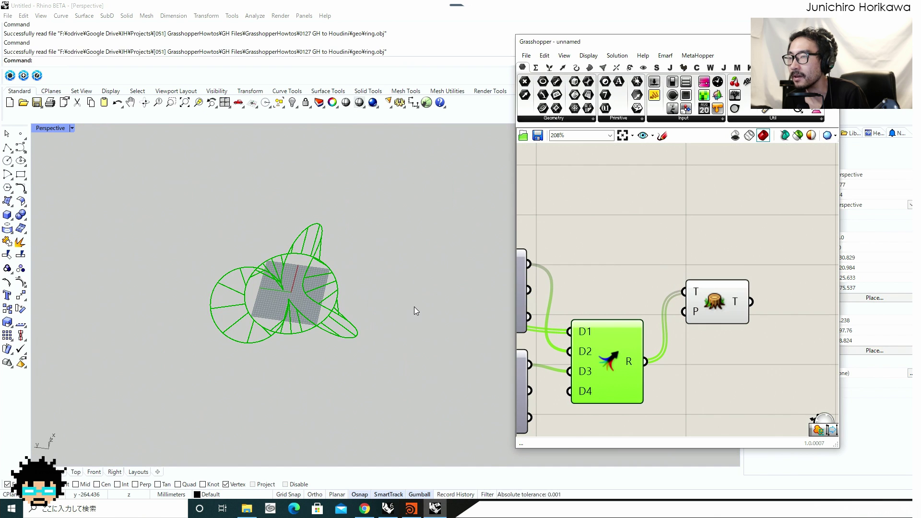
left_click_drag(710, 317, 700, 349)
right_click_drag(794, 328, 698, 305)
double_click(699, 306)
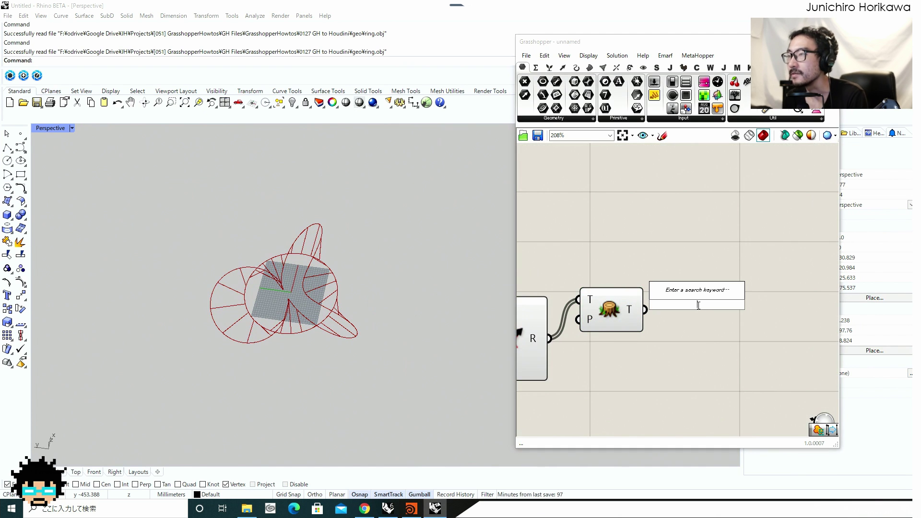
type("g")
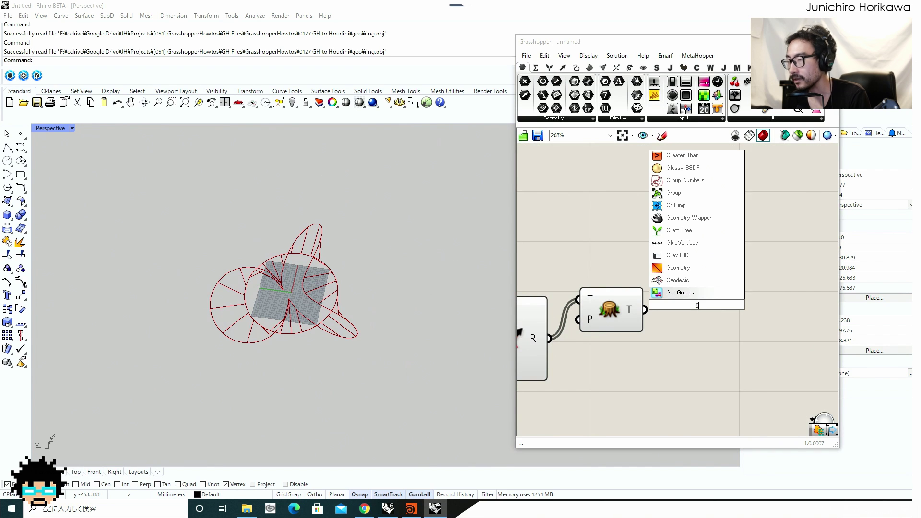
key("BackSpace")
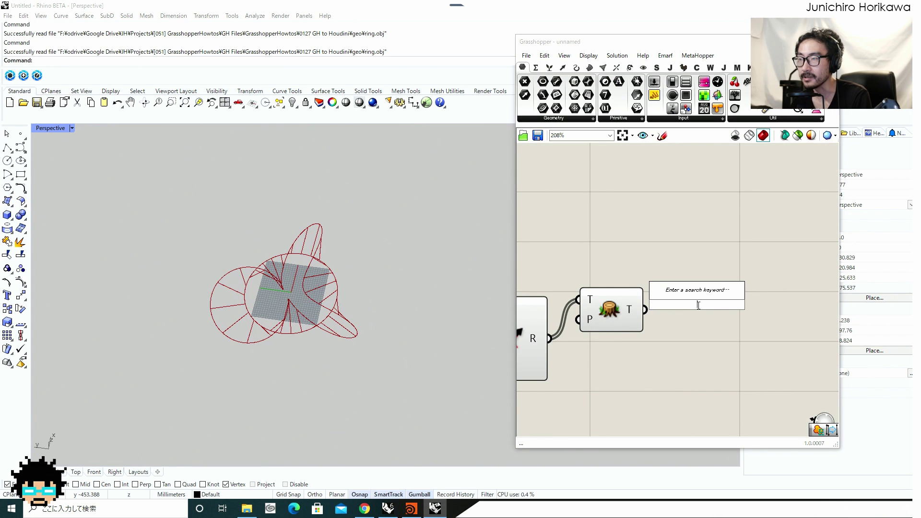
key("Escape")
scroll(692, 240, "down", 2)
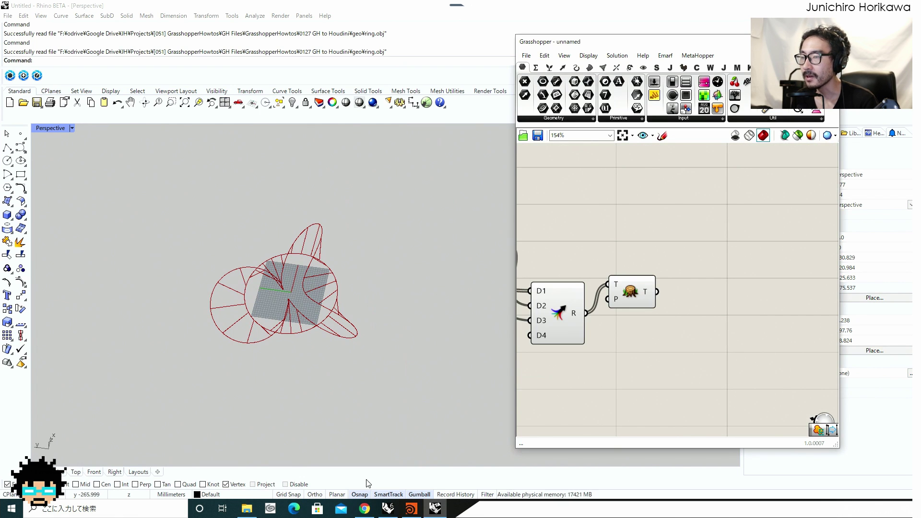
Switch to Chrome, browse the GrasshopperProgrammingTutorials repository and open the 0015 Export Geometry with Grasshopper C# folder
left_click(364, 509)
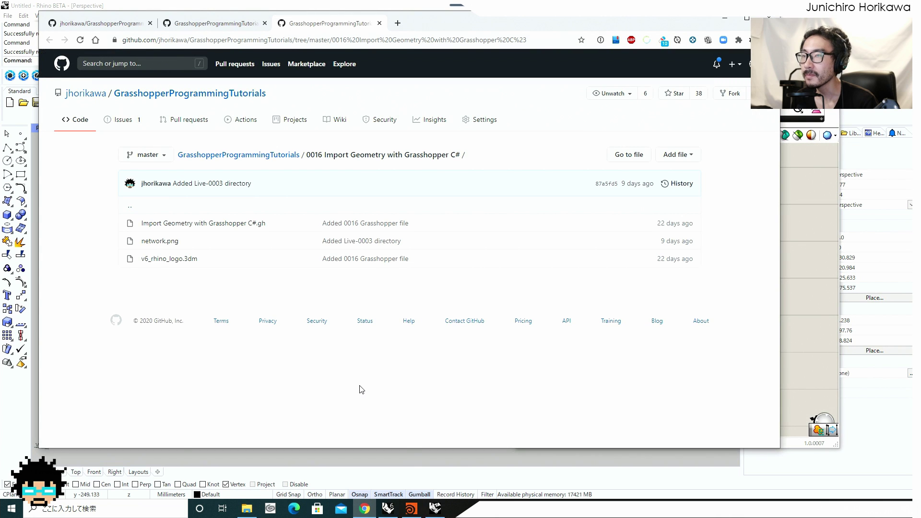
left_click(215, 27)
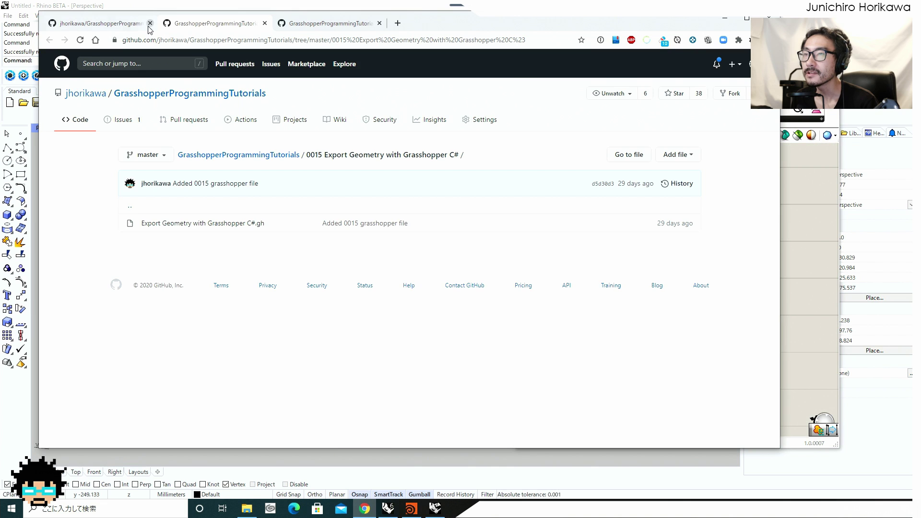
left_click(123, 28)
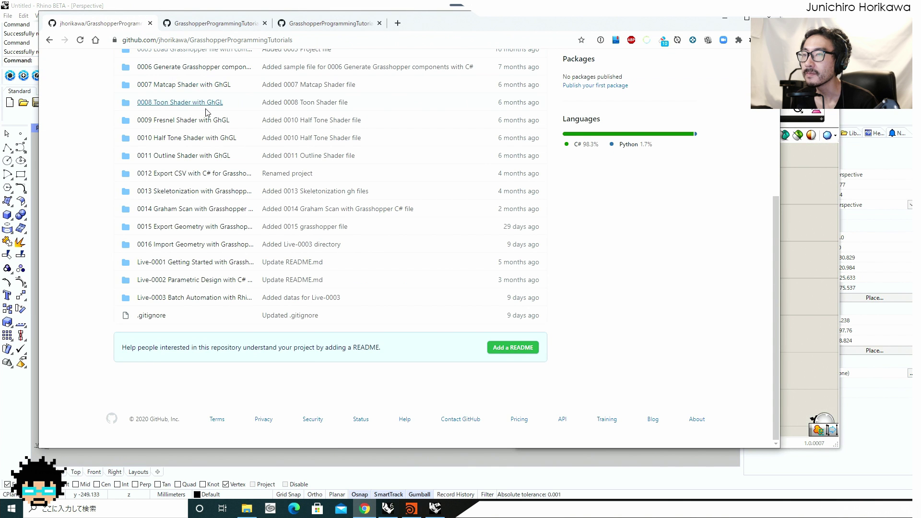
scroll(206, 113, "up", 5)
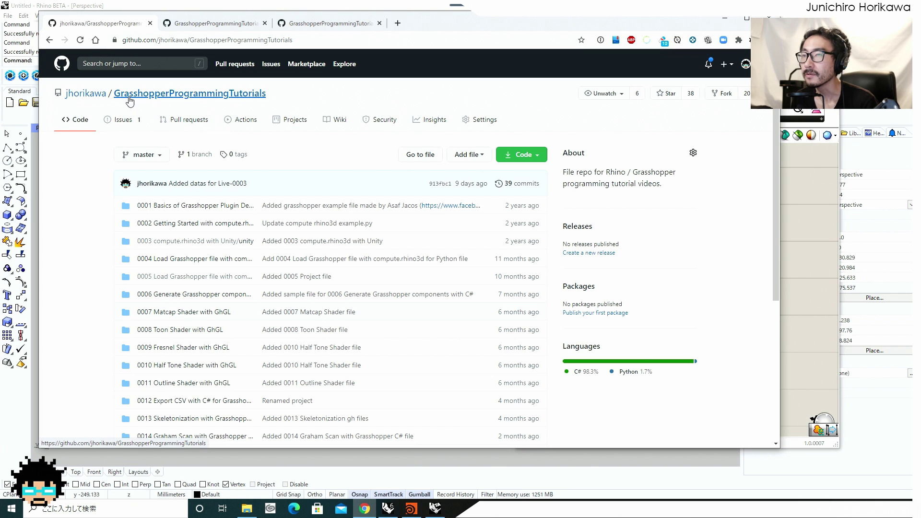
scroll(218, 158, "down", 5)
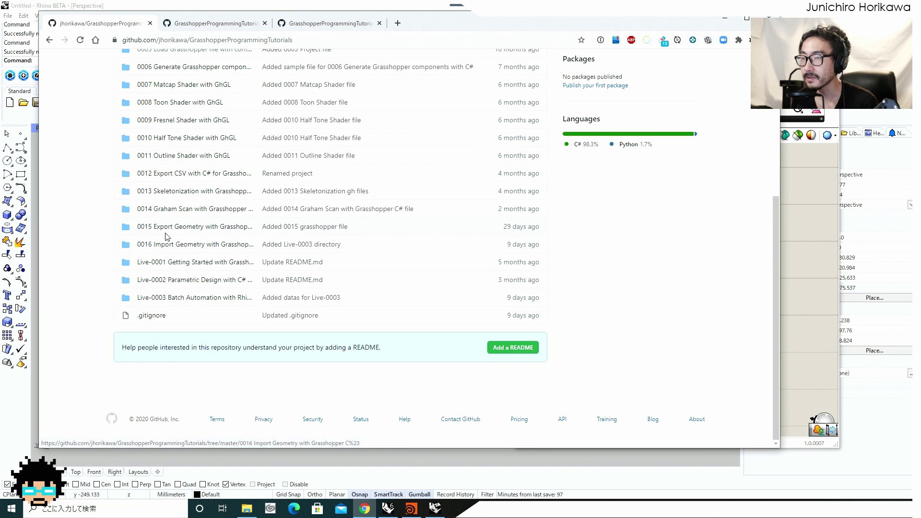
left_click(229, 232)
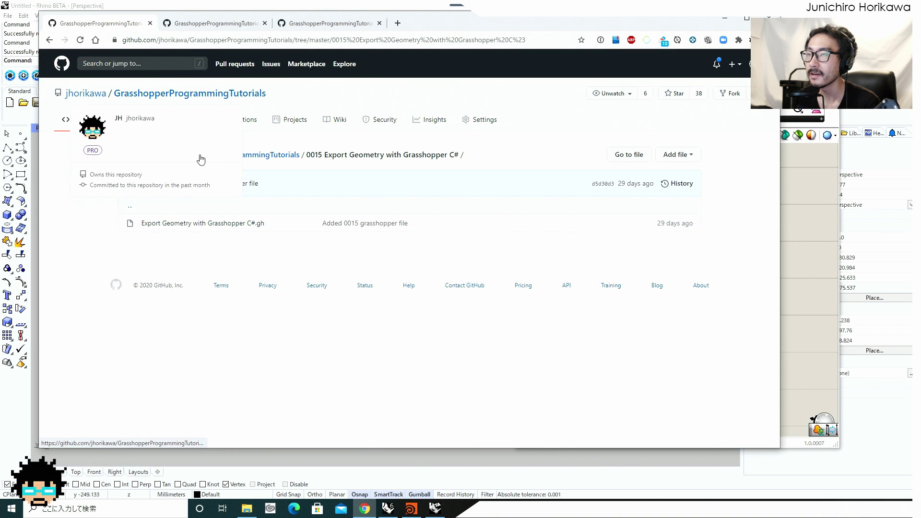
Return to the repository root, view the 0016 Import Geometry with Grasshopper C# folder, and switch back to Grasshopper
left_click(253, 155)
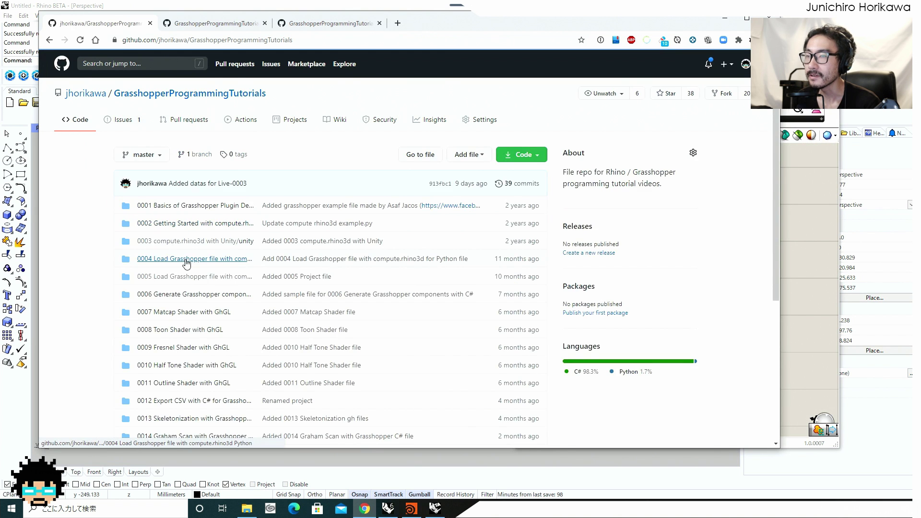
scroll(187, 263, "down", 4)
left_click(182, 248)
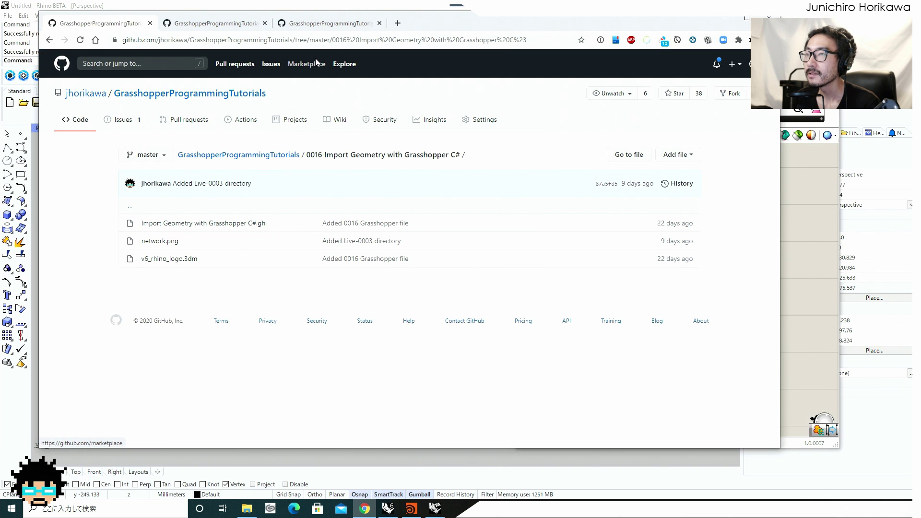
left_click(794, 126)
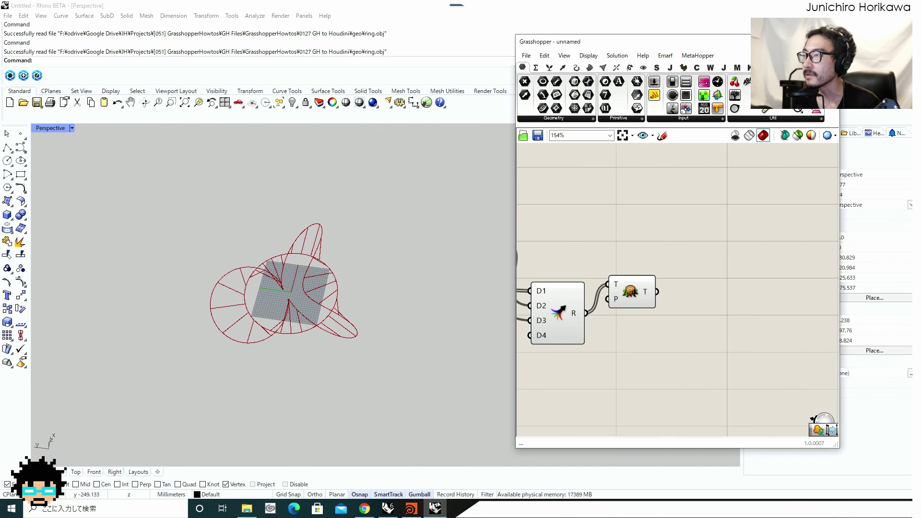
Switch to the Export Geometry with Grasshopper C# definition and copy its C# component with the sample.3dm panel, directory path and toggle
left_click(823, 55)
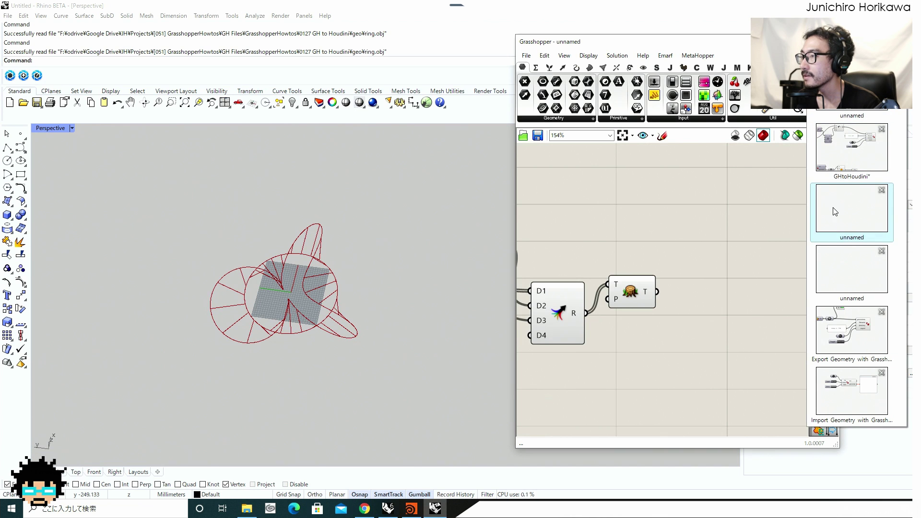
left_click(856, 327)
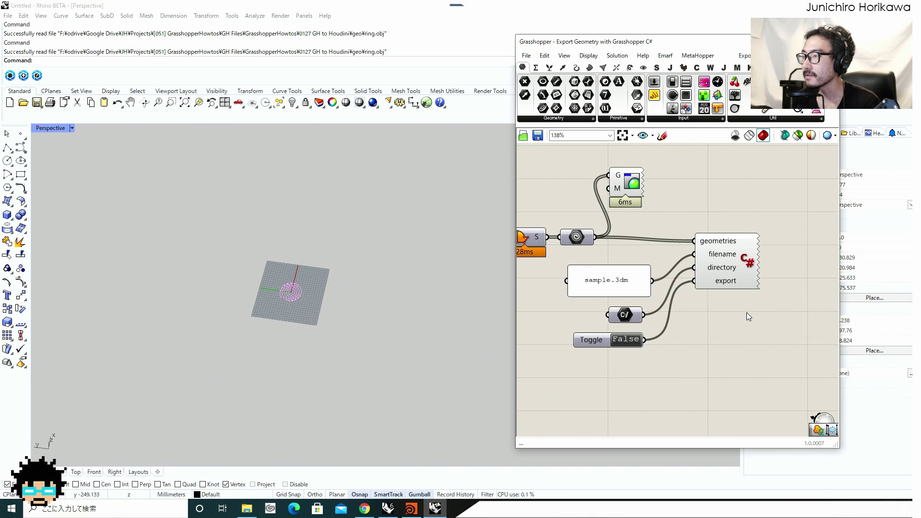
scroll(746, 313, "down", 1)
right_click_drag(693, 312, 721, 330)
left_click_drag(738, 364, 671, 277)
scroll(672, 278, "down", 4)
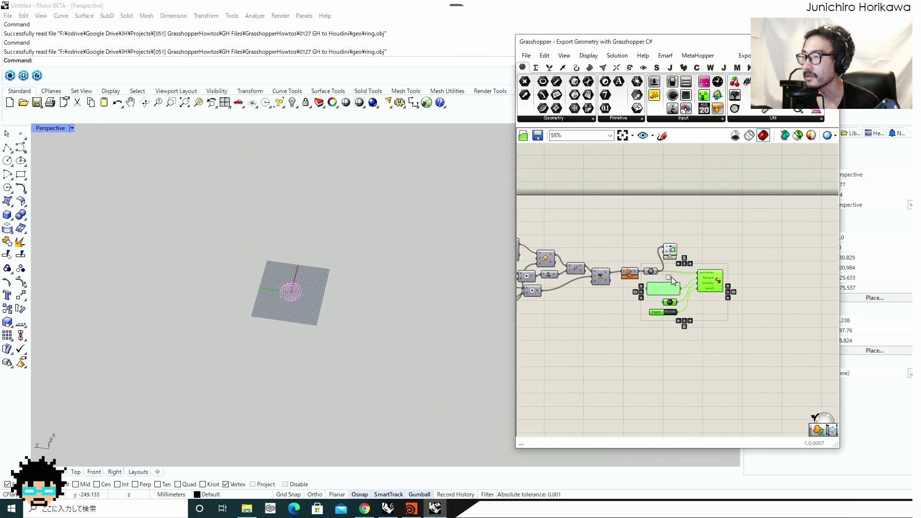
scroll(697, 294, "up", 3)
left_click(738, 365)
left_click_drag(738, 365, 654, 263)
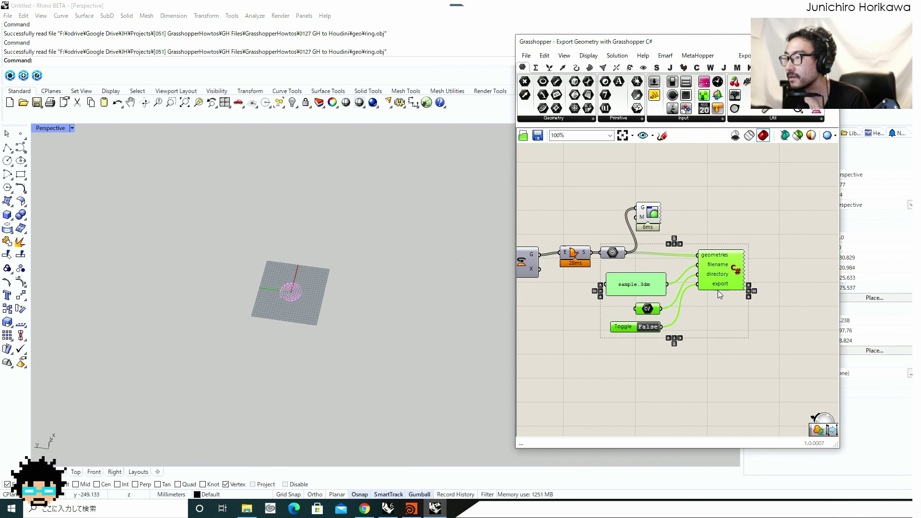
left_click_drag(744, 354, 651, 257)
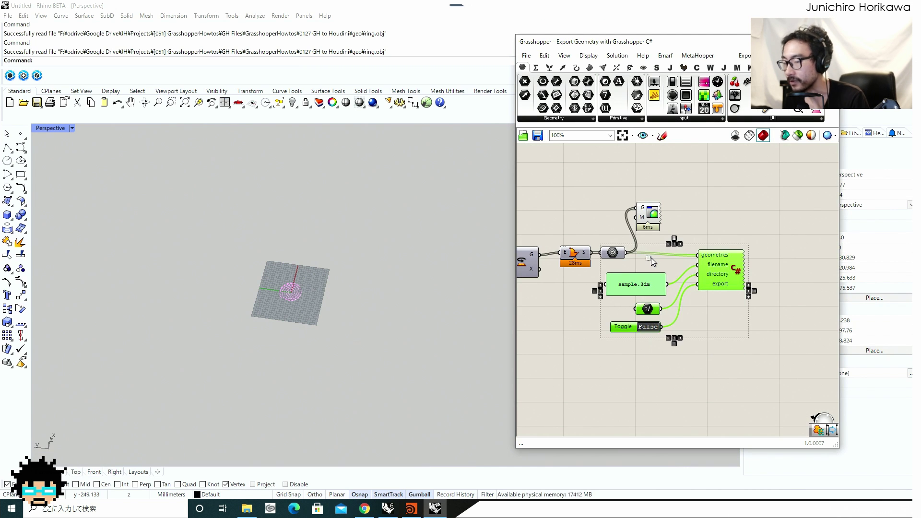
scroll(652, 259, "up", 4)
scroll(661, 274, "down", 6)
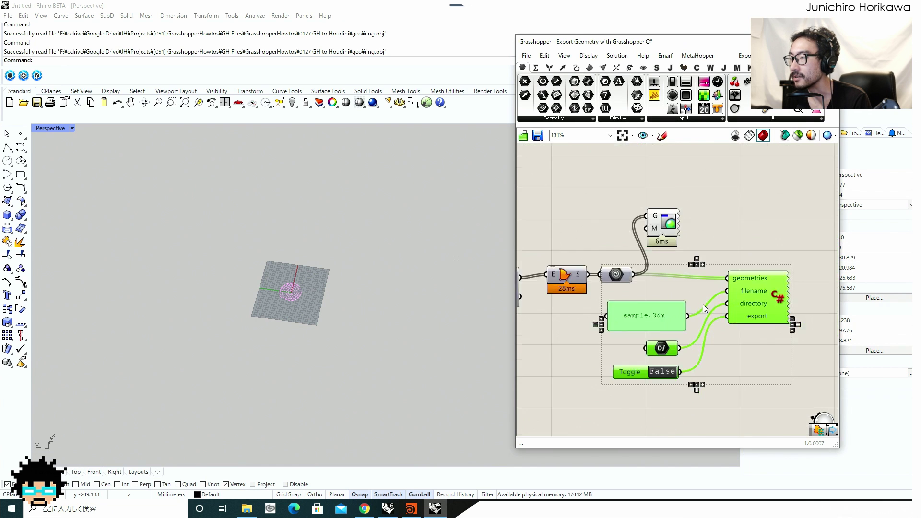
left_click_drag(766, 394, 689, 294)
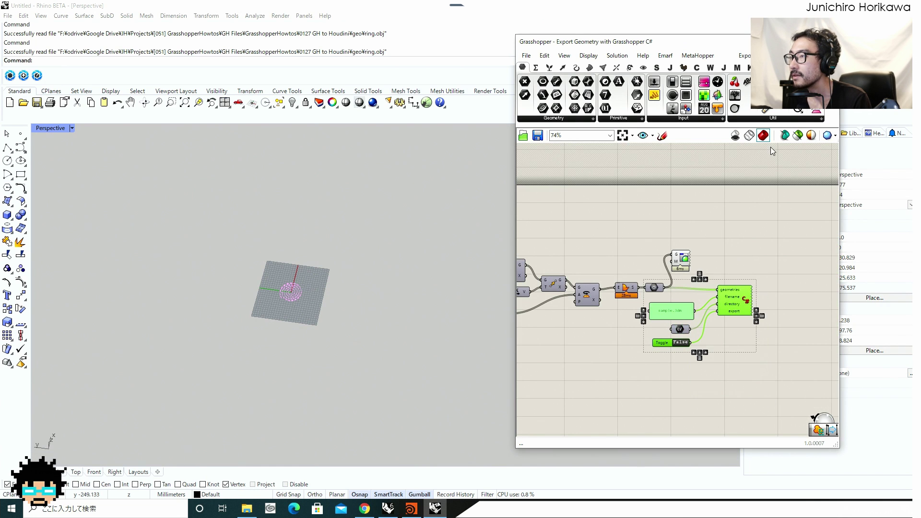
Paste the C# export components into the unnamed ring definition, place them after Flatten Tree, and connect its output to geometries
left_click(743, 55)
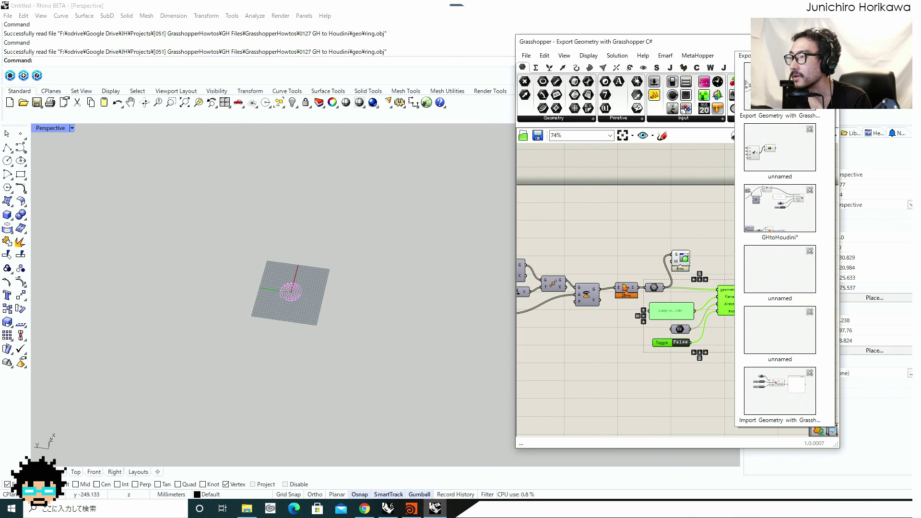
left_click(797, 164)
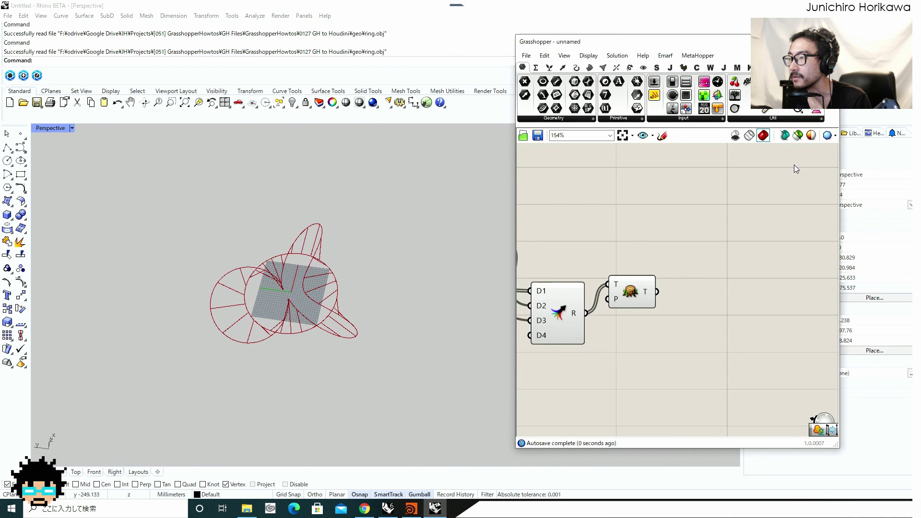
key("ctrl+v")
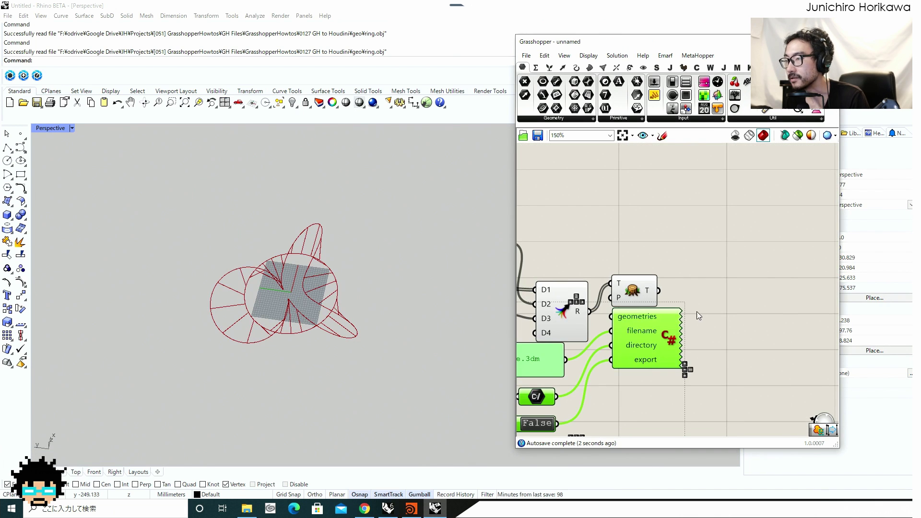
left_click_drag(656, 332, 802, 342)
left_click(737, 304)
right_click_drag(736, 303, 701, 245)
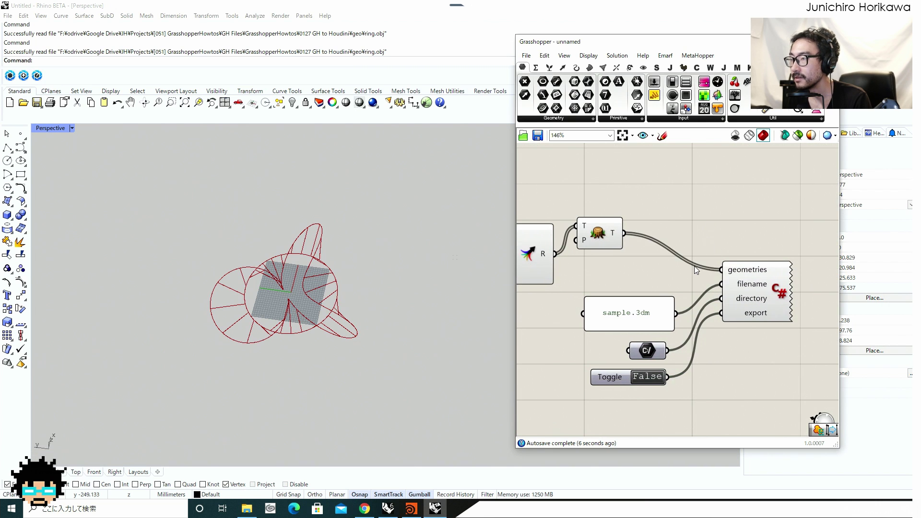
Switch to the Import Geometry with Grasshopper C# definition and copy its C# component with the file path, toggle and button
scroll(694, 265, "down", 4)
right_click_drag(672, 286, 724, 271)
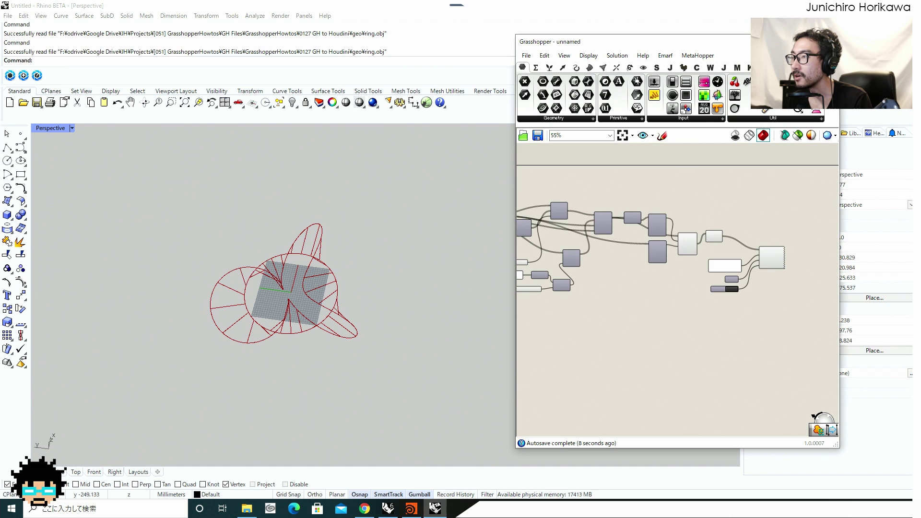
left_click(827, 428)
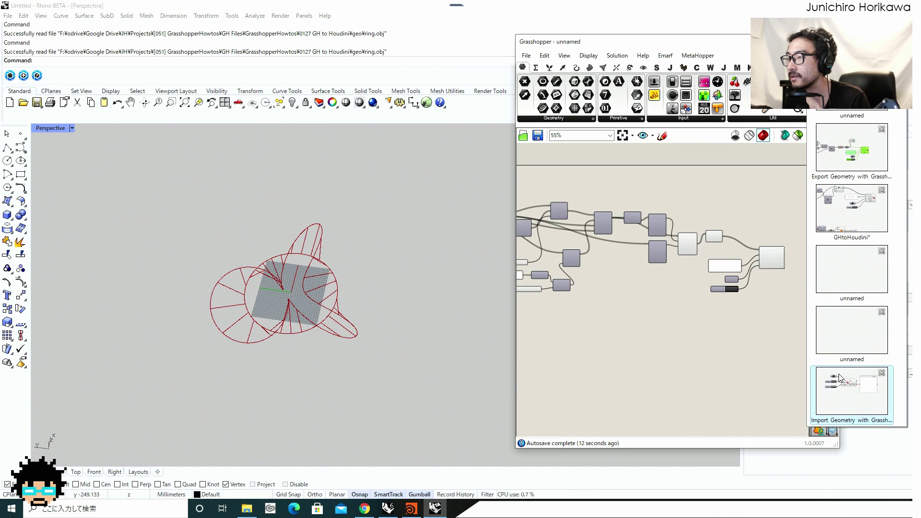
left_click(813, 372)
scroll(678, 313, "up", 2)
left_click_drag(698, 346, 562, 226)
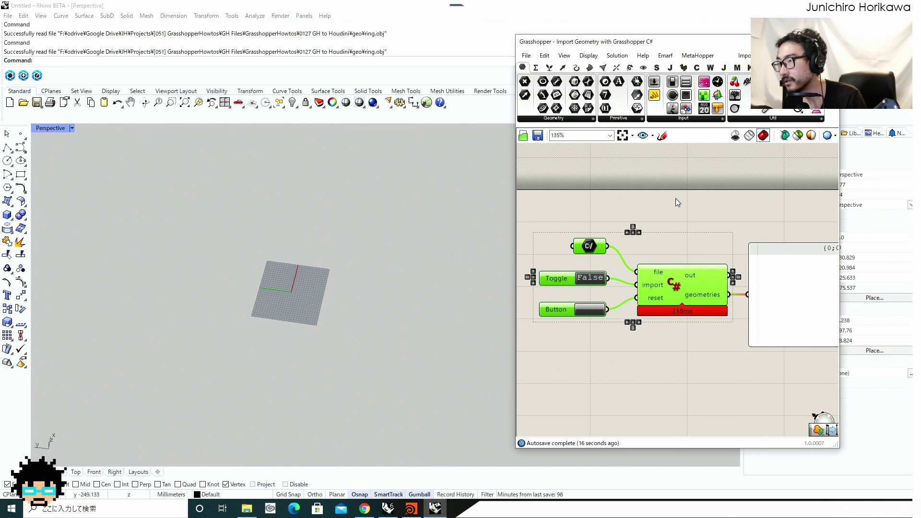
Paste the C# import components into the unnamed ring definition and place them in the empty area below the curve network
left_click(743, 56)
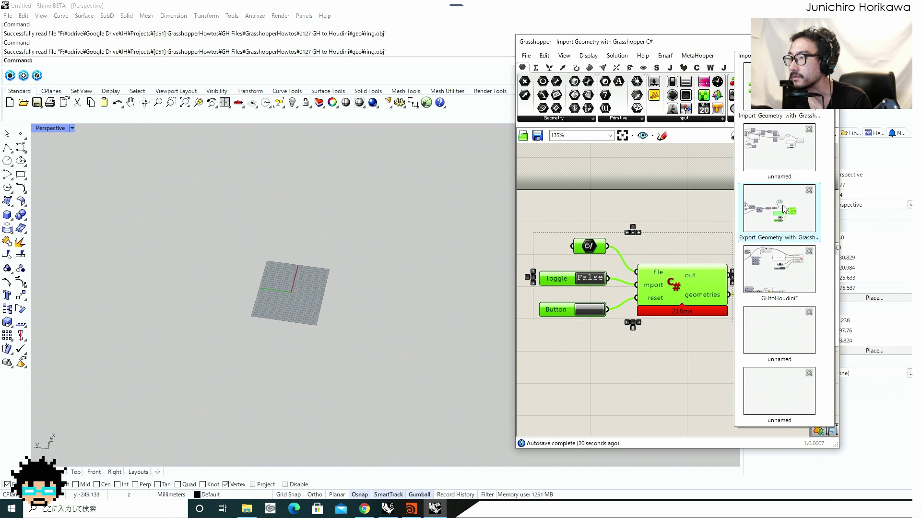
left_click(778, 149)
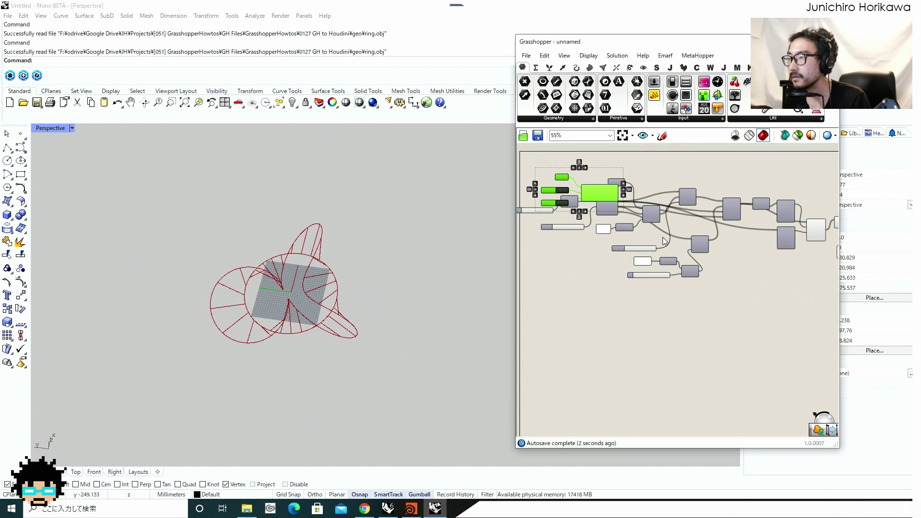
left_click_drag(610, 199, 716, 344)
left_click(669, 381)
Replace the import component's button with a Boolean Toggle and connect it to the reset input
scroll(668, 381, "up", 2)
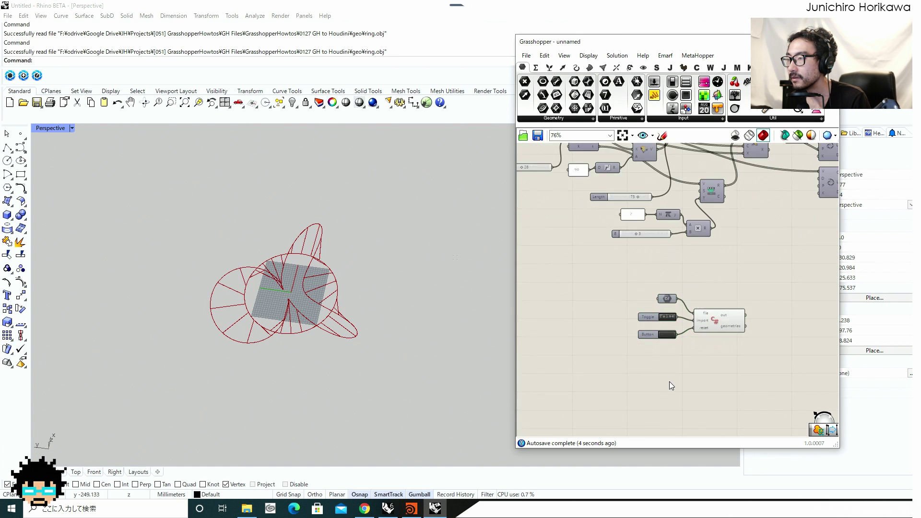
scroll(652, 345, "up", 4)
left_click(636, 316)
key("Delete")
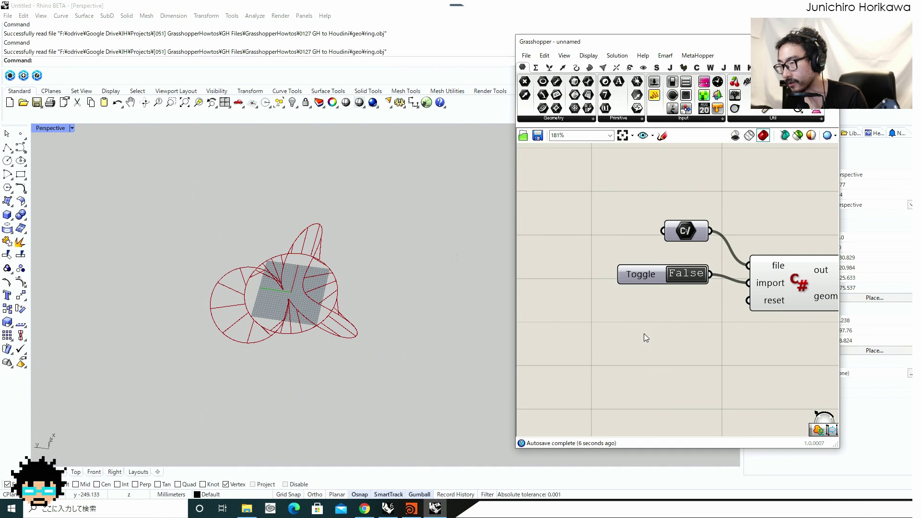
double_click(651, 343)
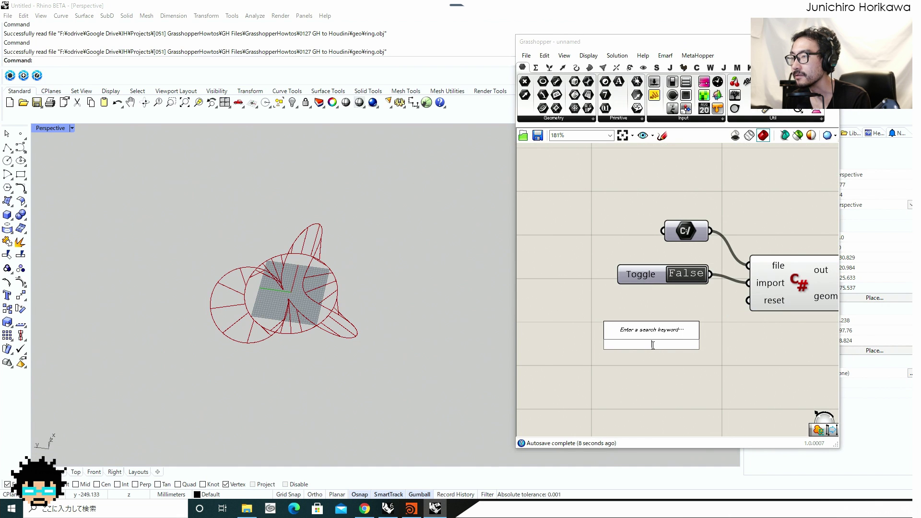
type("toggle")
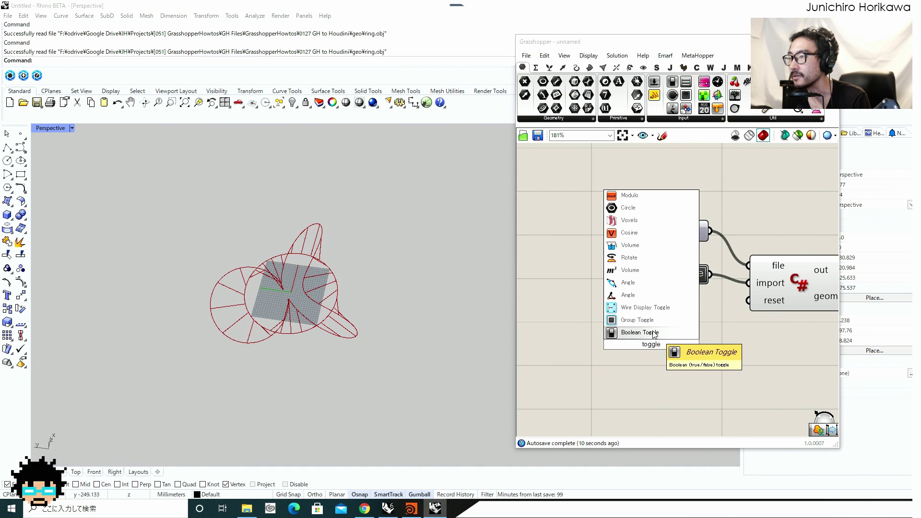
left_click(652, 332)
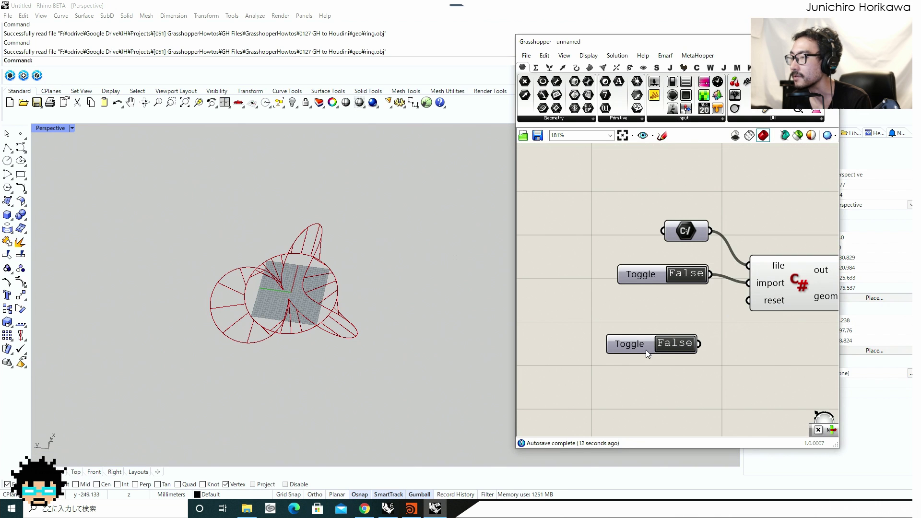
left_click_drag(699, 344, 749, 300)
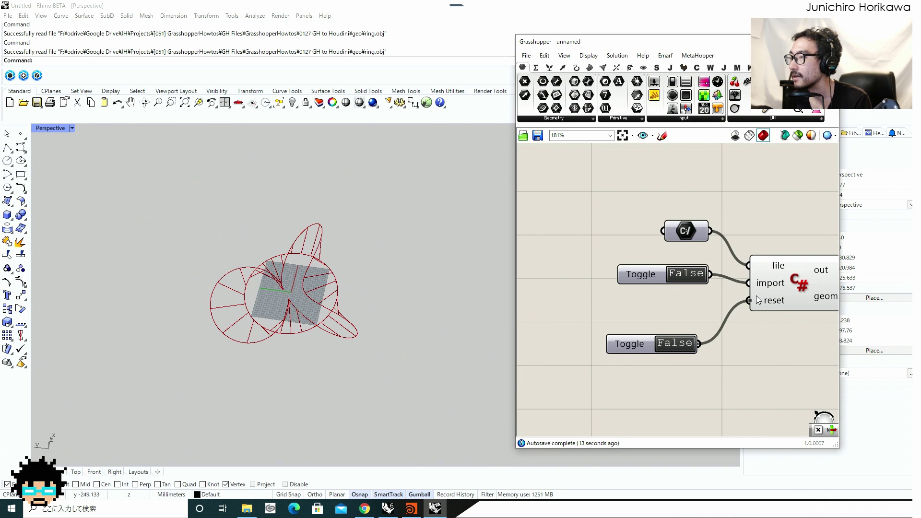
Select the import C# component with its file path and toggles, and move the group slightly lower on the canvas
left_click(646, 338)
scroll(562, 333, "down", 3)
left_click_drag(634, 400, 554, 318)
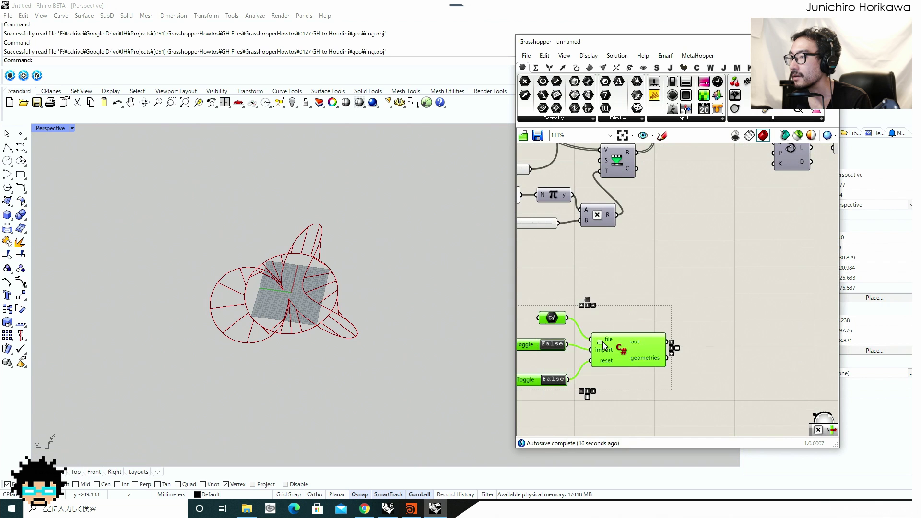
left_click_drag(637, 351, 625, 378)
left_click(712, 294)
Save the definition as GHtoHoudini2.gh in the 0127 GH to Houdini folder
right_click_drag(790, 245, 611, 331)
right_click_drag(730, 289, 639, 311)
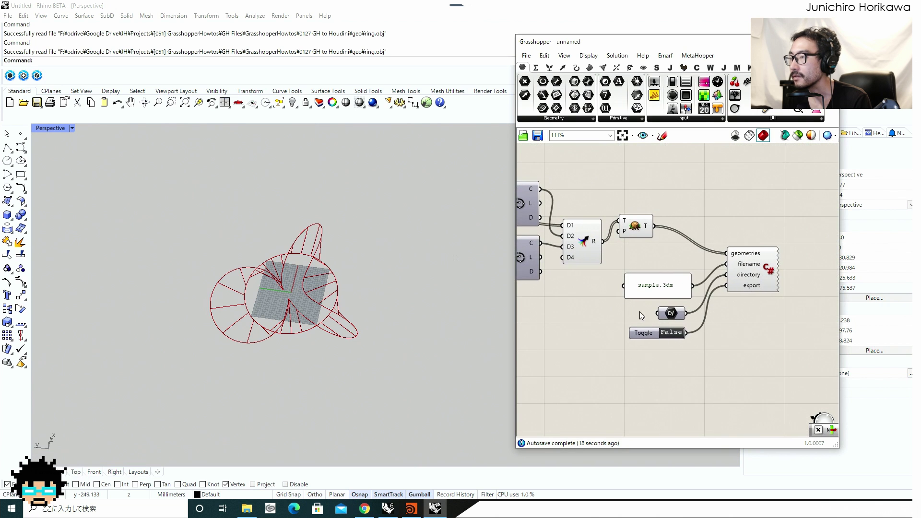
key("ctrl+s")
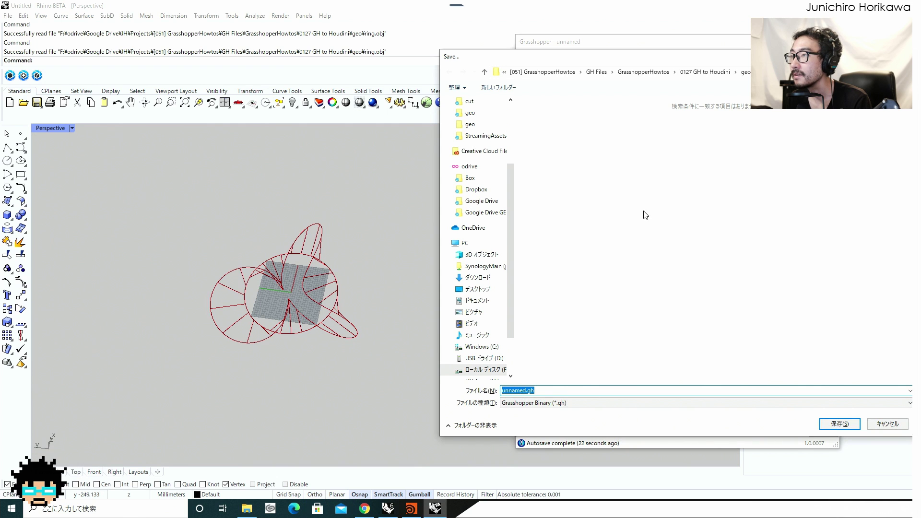
left_click(715, 73)
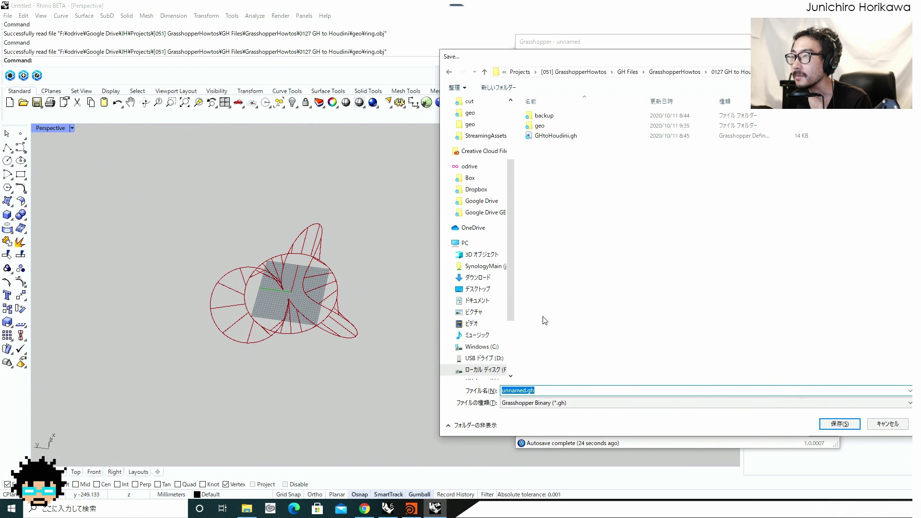
left_click(551, 136)
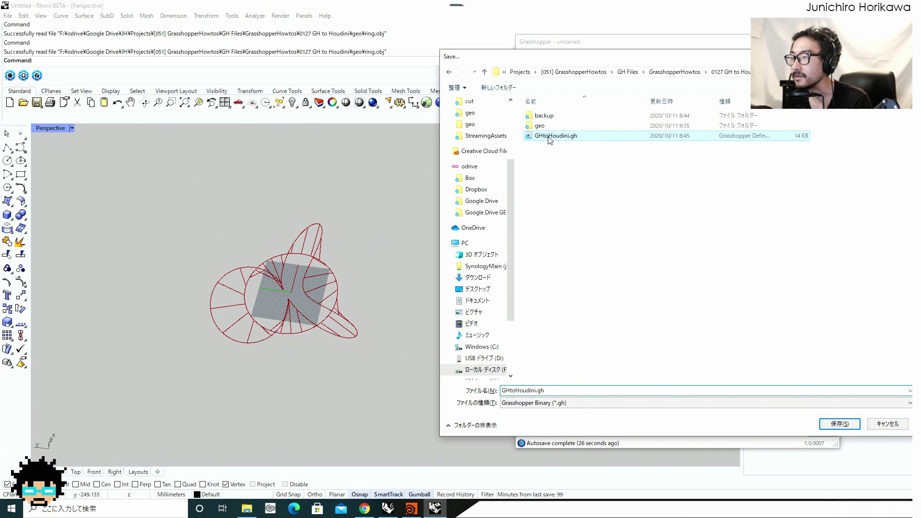
double_click(537, 391)
left_click(536, 392)
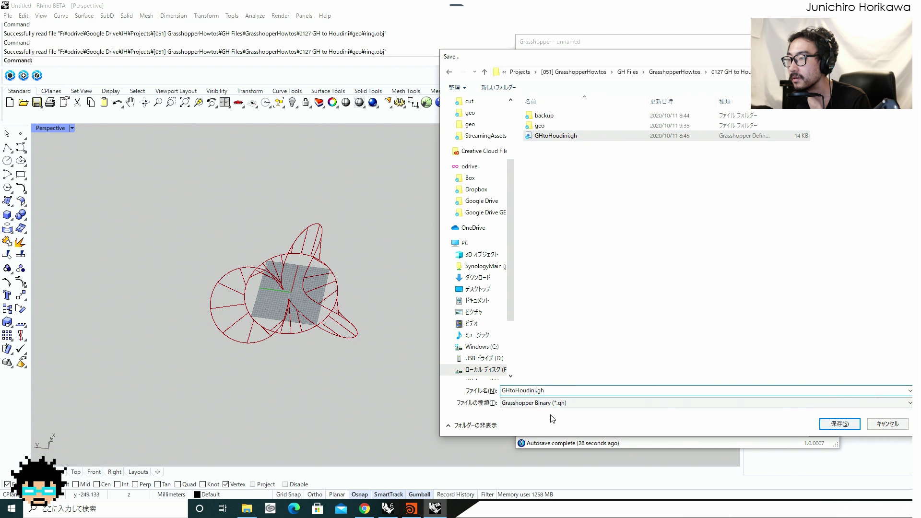
type("2")
left_click(839, 424)
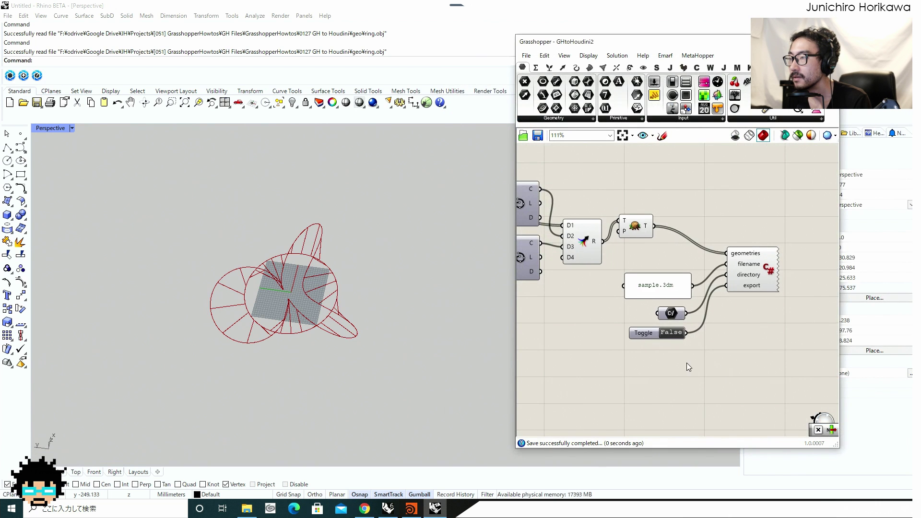
Space out the sample.3dm panel, the file path parameter and the toggle that feed the C# export component
scroll(651, 327, "up", 2)
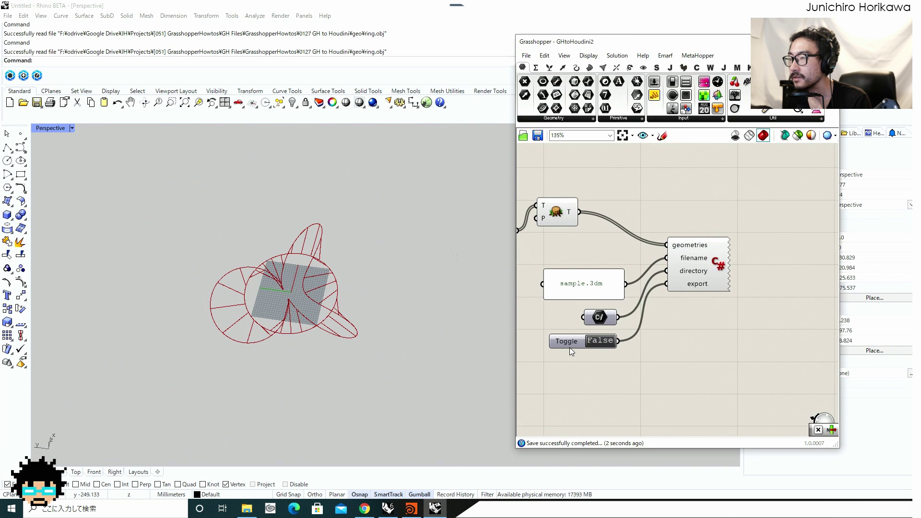
left_click_drag(569, 341, 569, 351)
right_click_drag(579, 327, 611, 344)
scroll(614, 341, "up", 1)
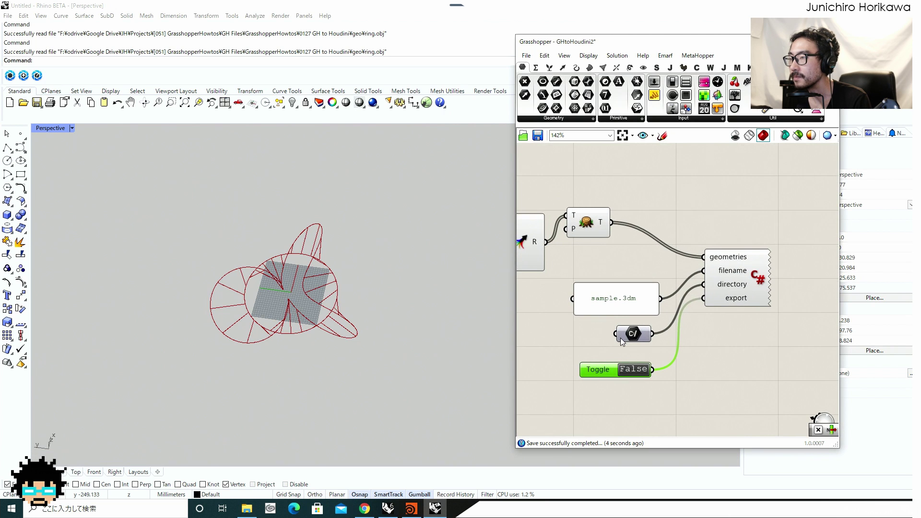
left_click_drag(633, 334, 630, 337)
left_click_drag(631, 304, 632, 294)
scroll(638, 356, "up", 1)
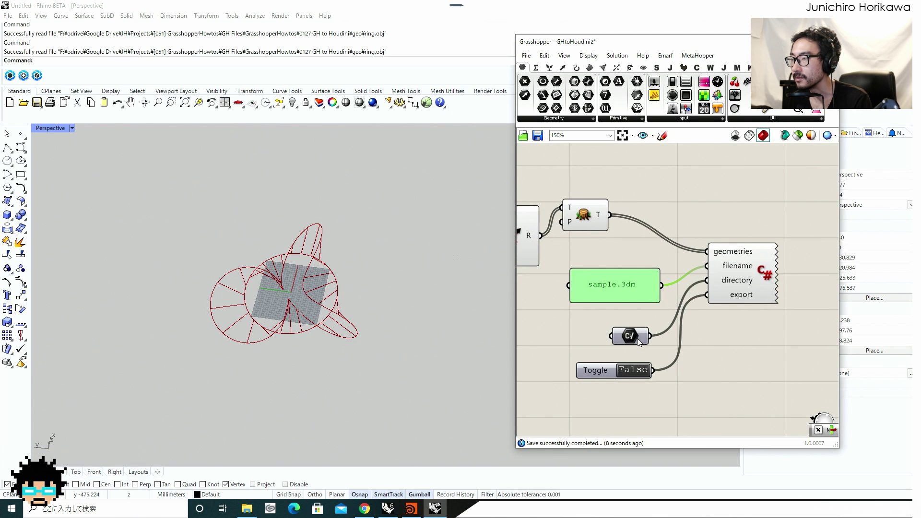
left_click_drag(638, 341, 635, 331)
Set the export component's directory path to the geo folder inside GrasshopperHowtos, 0127 GH to Houdini
right_click(637, 334)
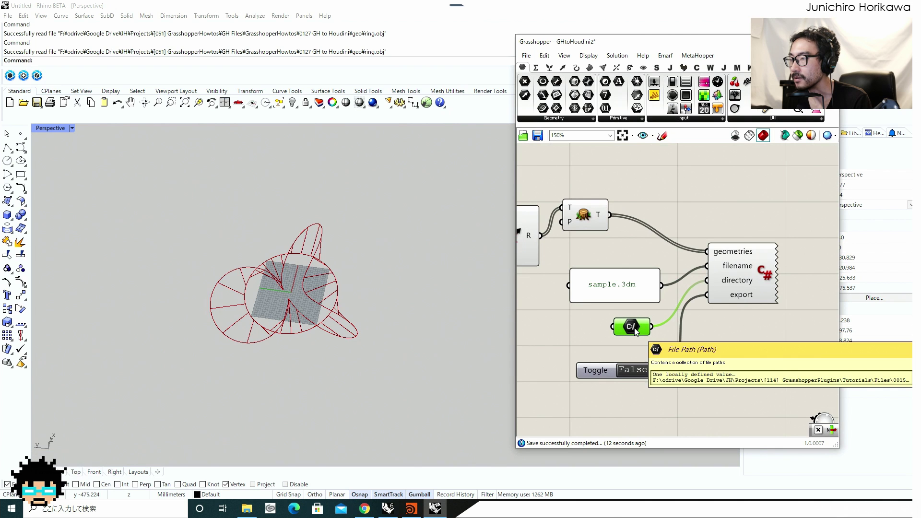
right_click(636, 331)
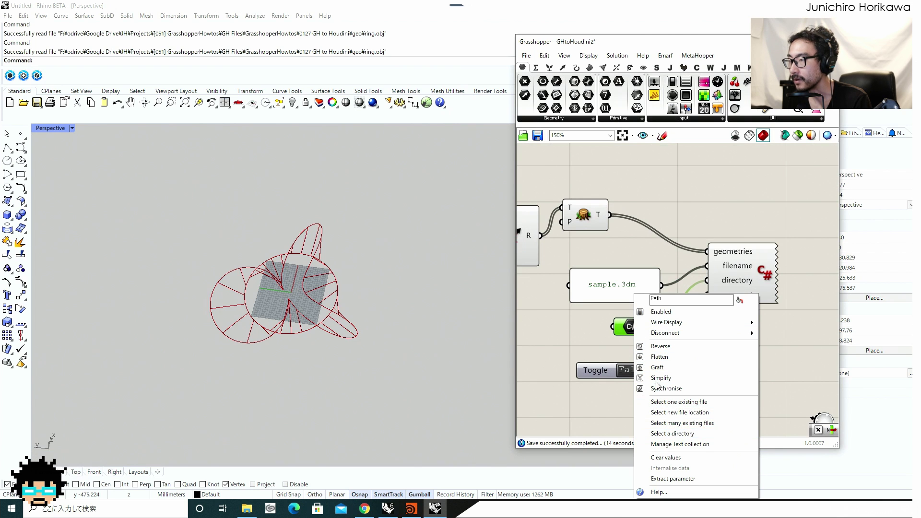
left_click(669, 434)
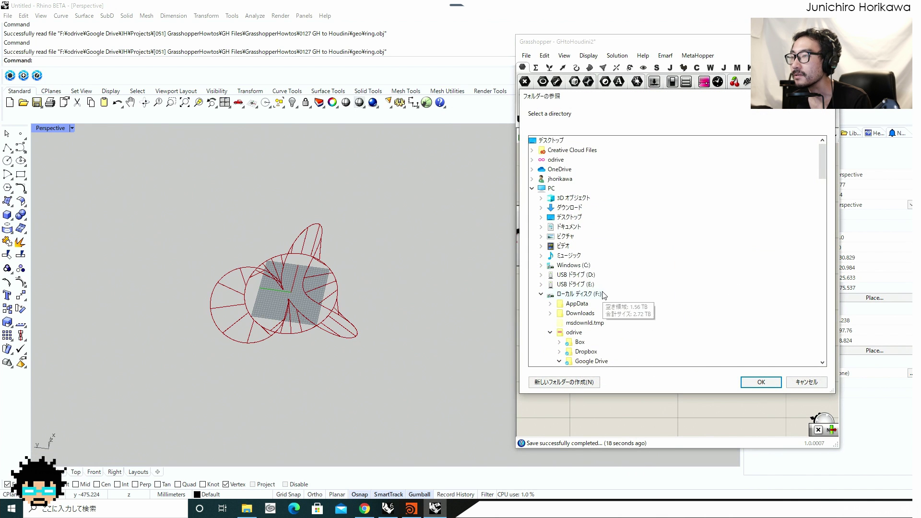
scroll(604, 296, "down", 8)
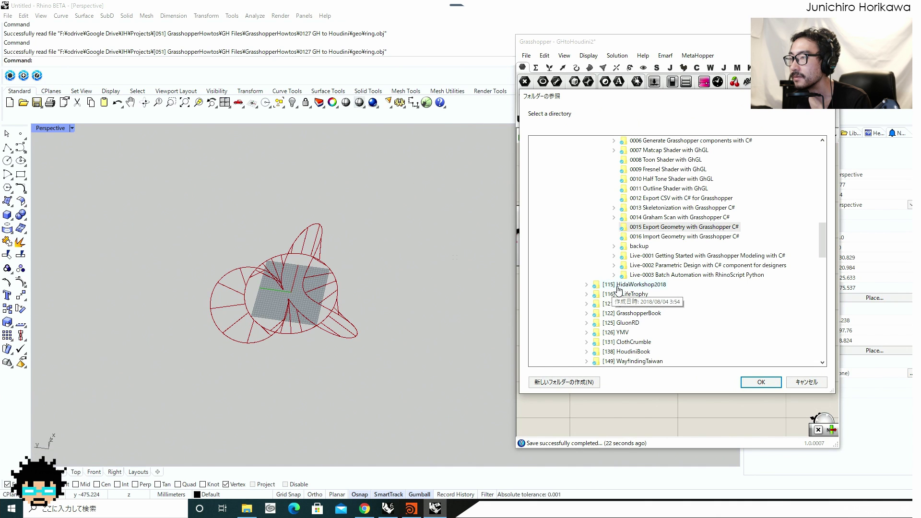
scroll(619, 287, "up", 9)
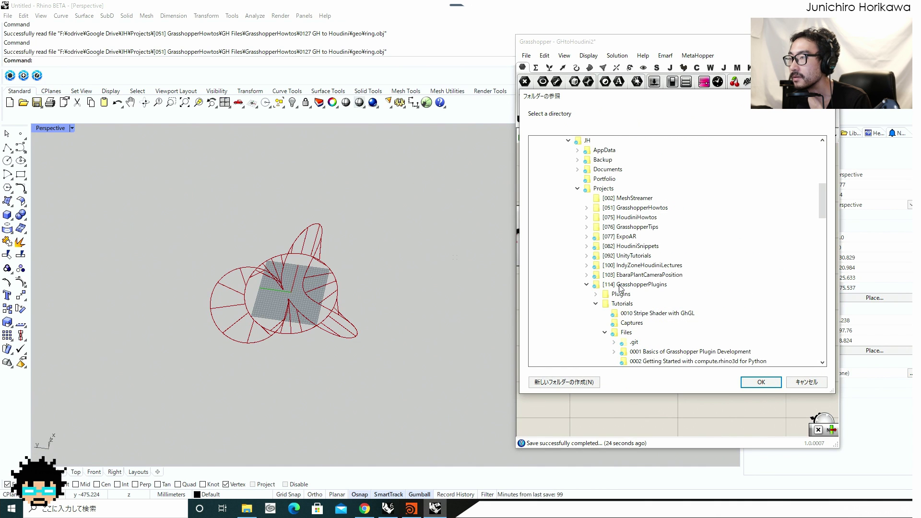
scroll(620, 287, "up", 1)
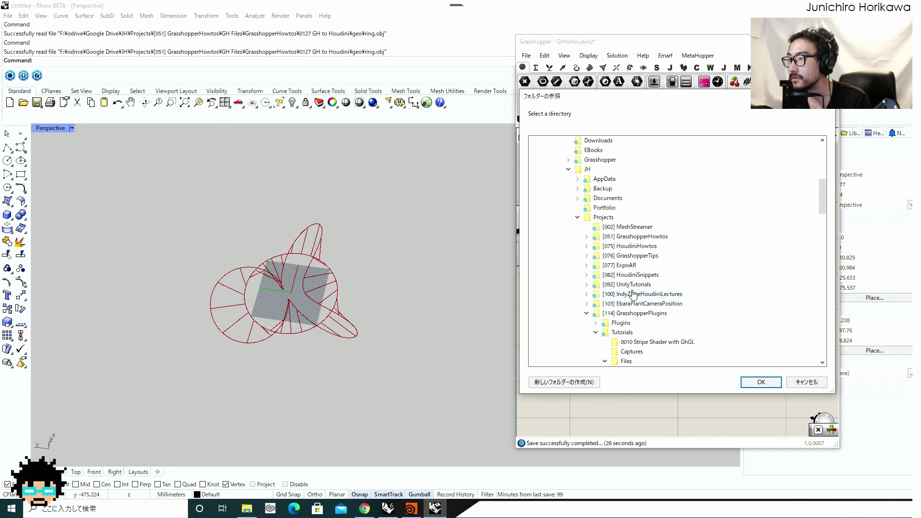
left_click(641, 238)
scroll(633, 267, "down", 7)
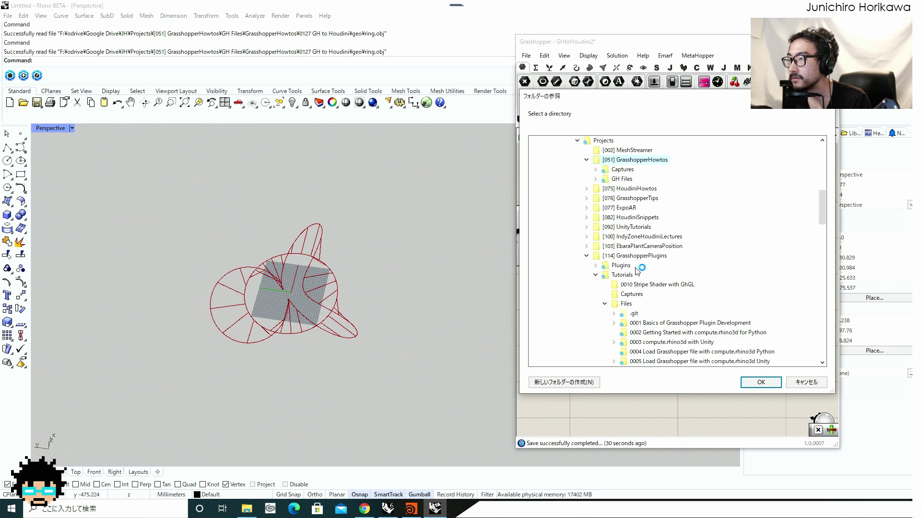
left_click(622, 179)
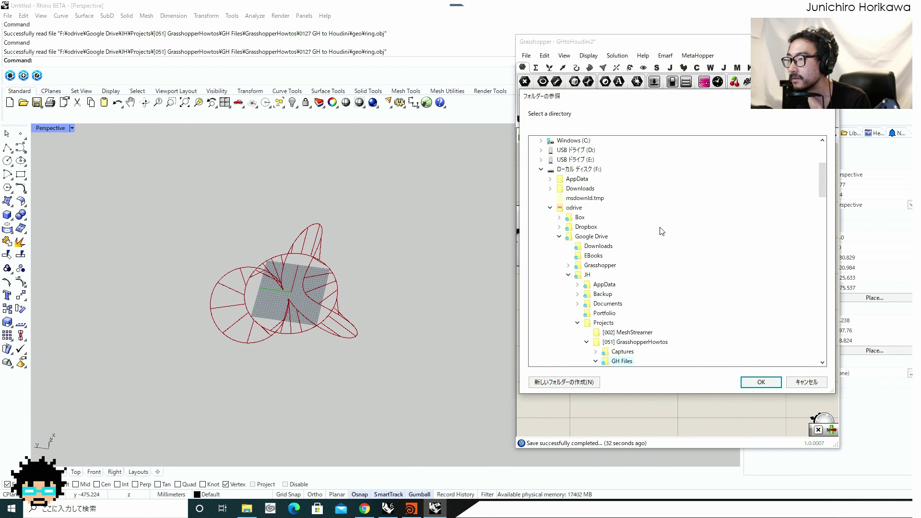
scroll(662, 231, "down", 7)
scroll(662, 231, "up", 7)
scroll(662, 232, "down", 7)
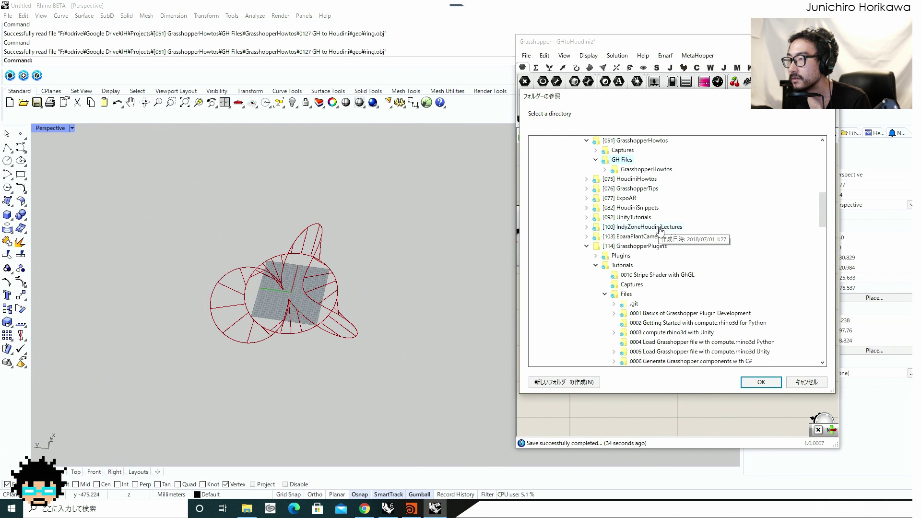
scroll(645, 195, "down", 10)
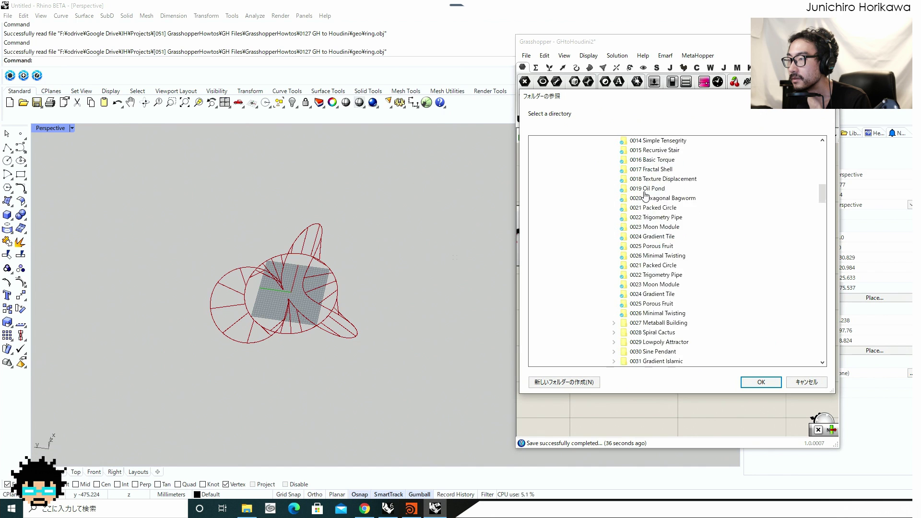
scroll(646, 194, "down", 15)
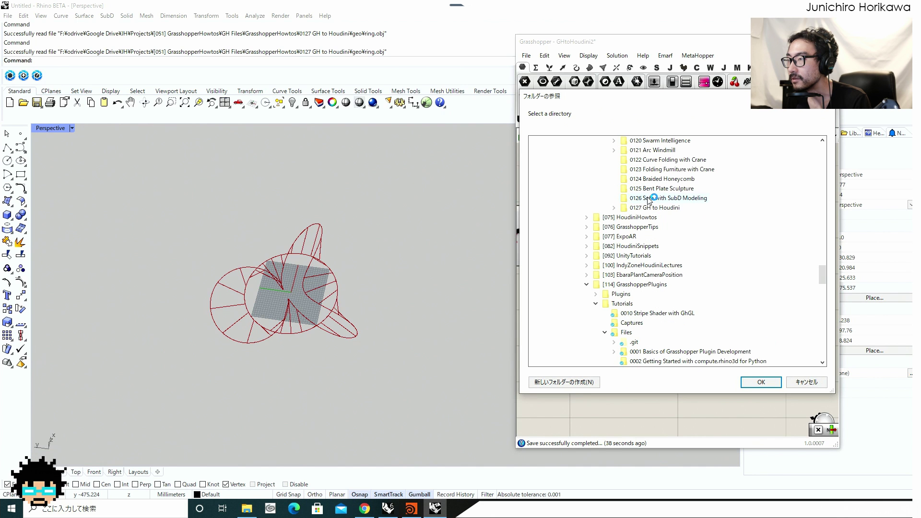
scroll(656, 210, "up", 1)
left_click(653, 218)
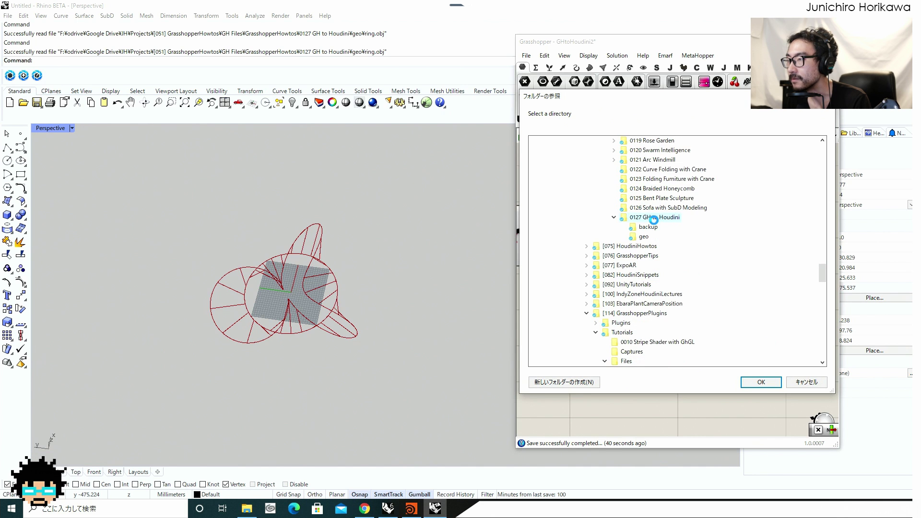
left_click(641, 237)
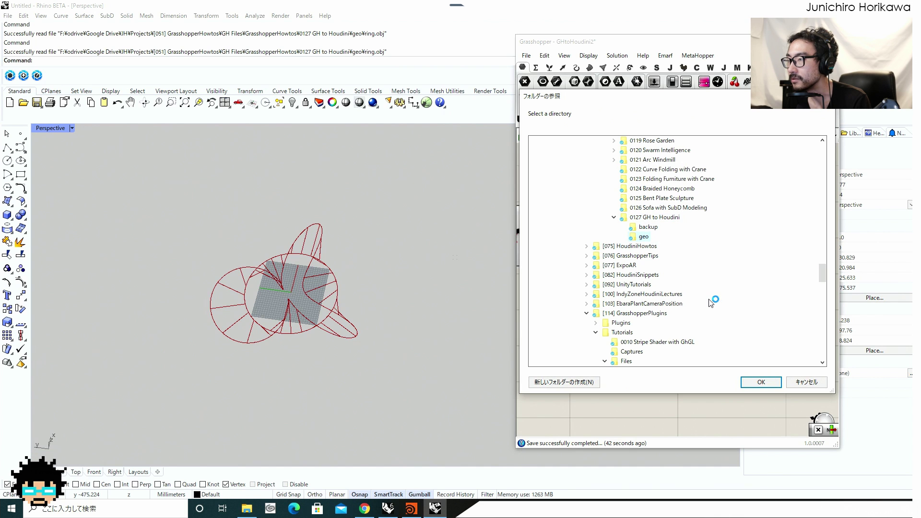
left_click(761, 377)
Change the text of the panel feeding the filename input to ring2.iges
right_click_drag(726, 353, 753, 380)
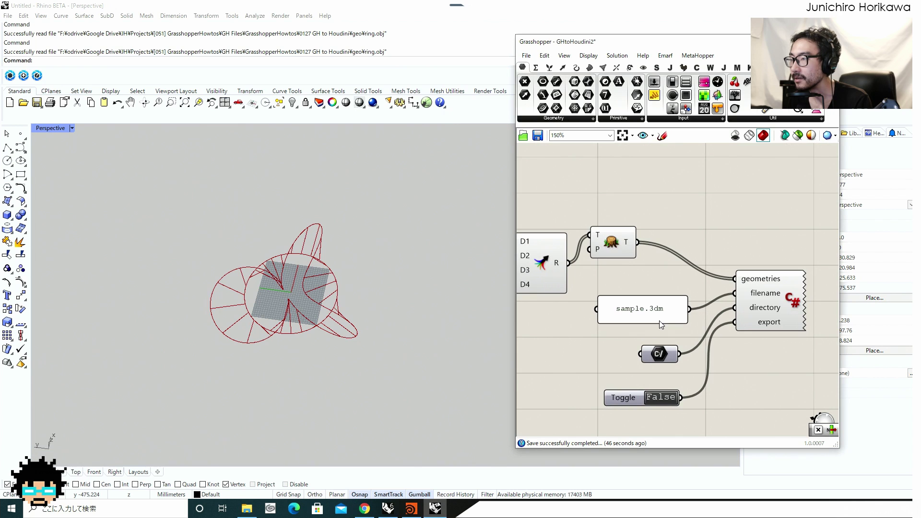
double_click(649, 314)
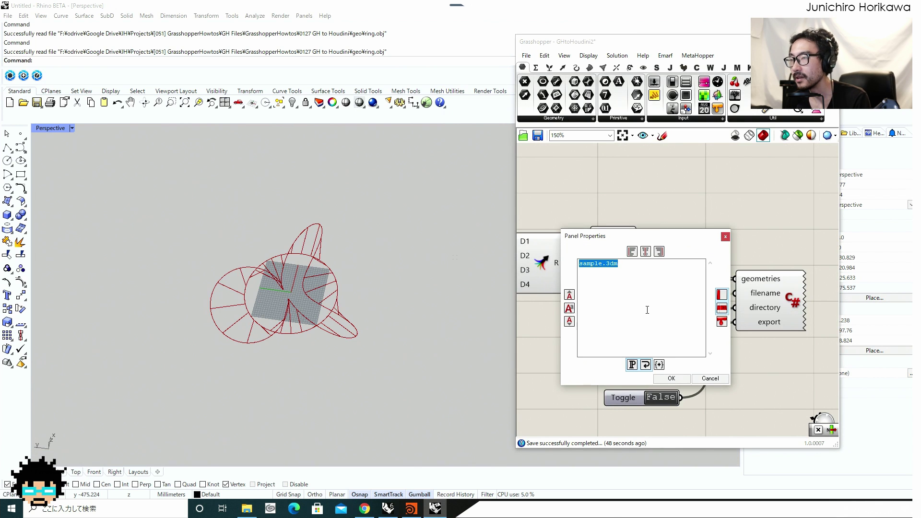
type("pi")
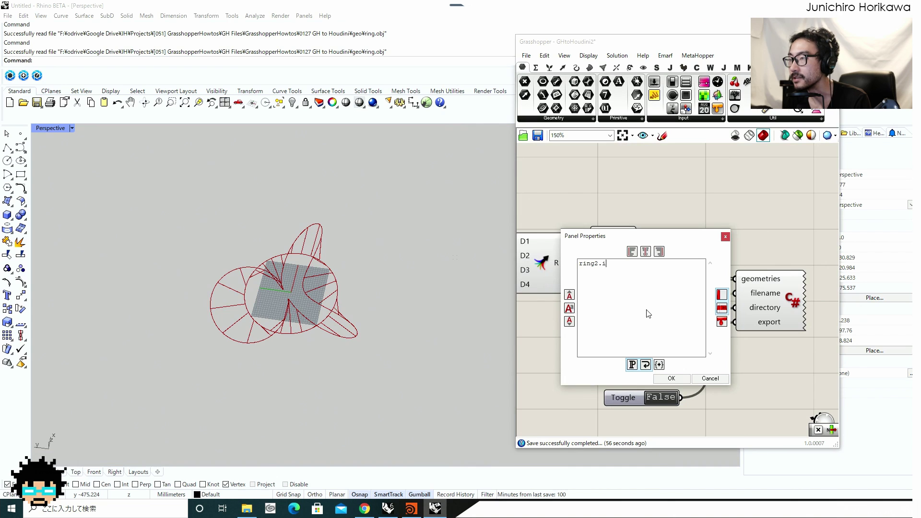
type("s")
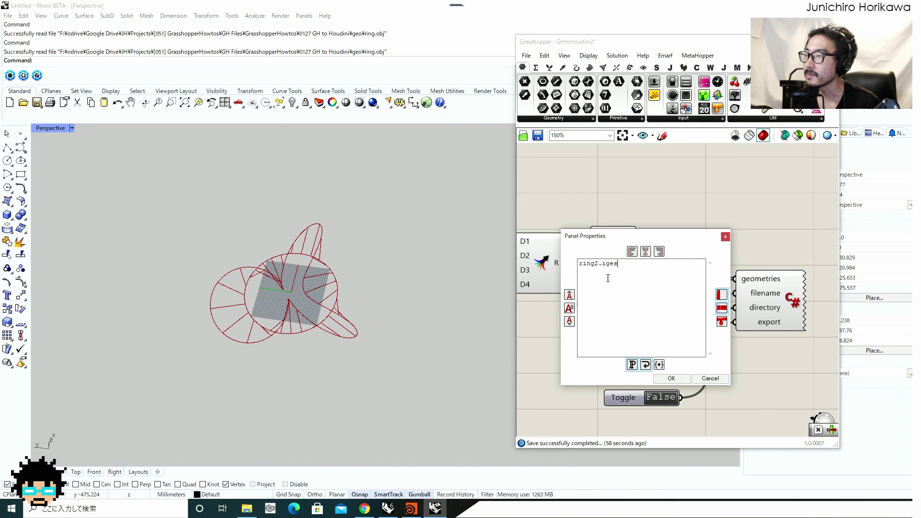
left_click_drag(599, 265, 624, 265)
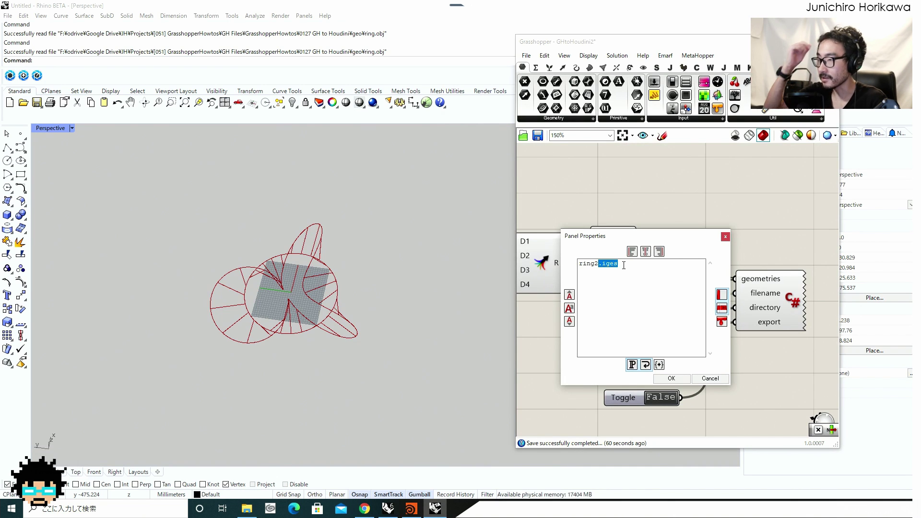
left_click(614, 285)
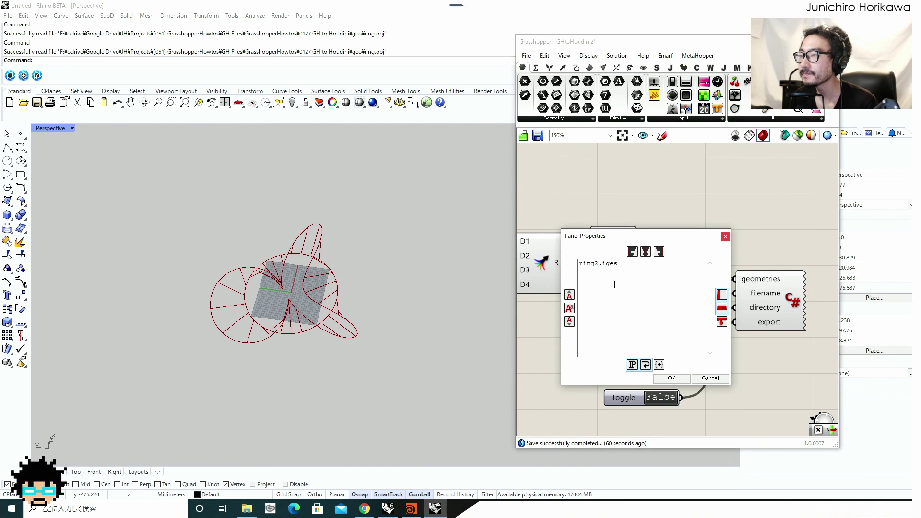
left_click(671, 379)
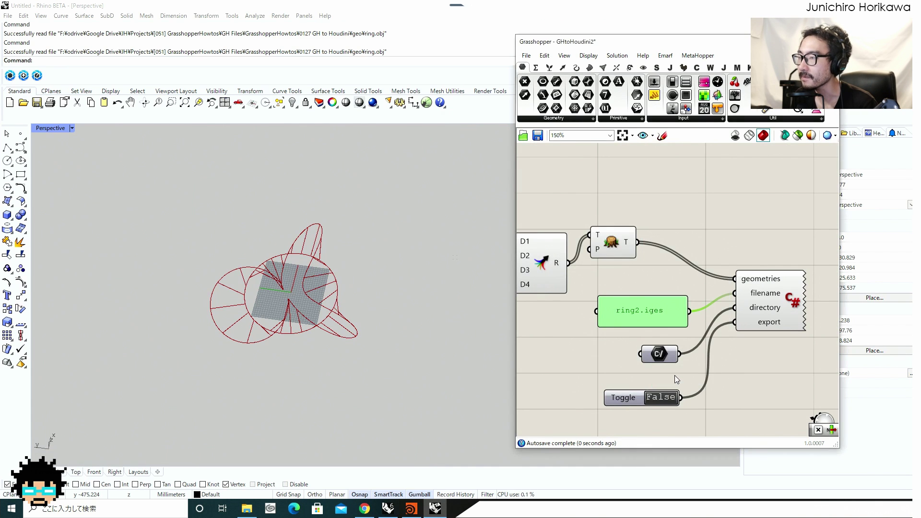
Move the export toggle up, closer beneath the file path parameter
left_click(724, 364)
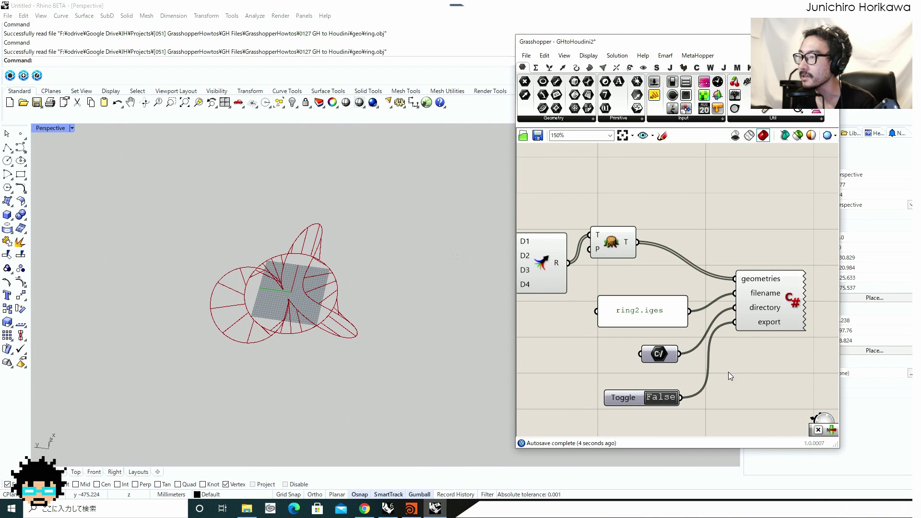
right_click_drag(728, 373, 752, 335)
left_click_drag(658, 360, 656, 345)
left_click(686, 359)
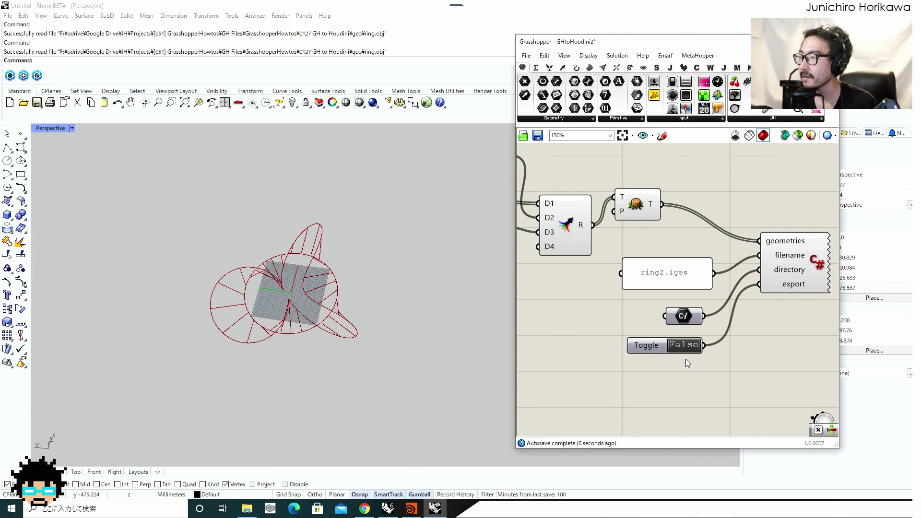
Export the ring curves to ring2.iges by switching the export toggle to True and back to False
scroll(729, 378, "down", 4)
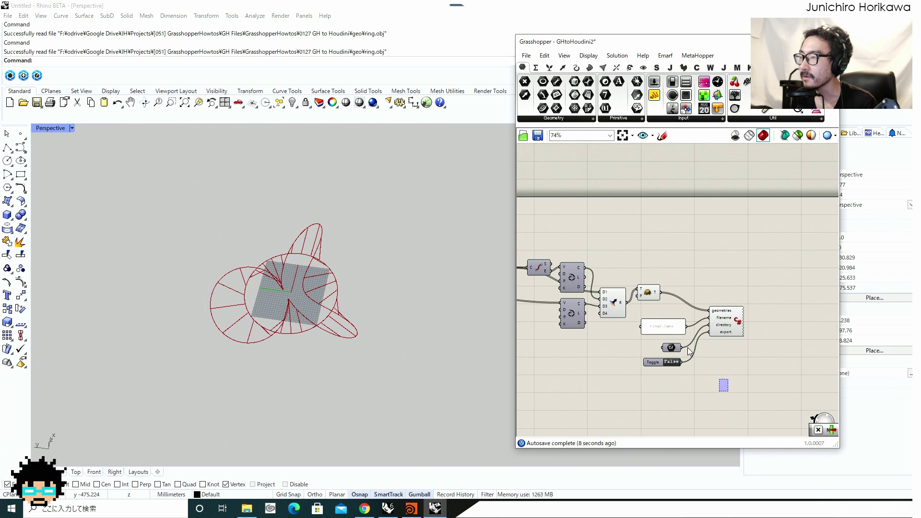
left_click_drag(728, 391, 627, 302)
scroll(671, 317, "up", 5)
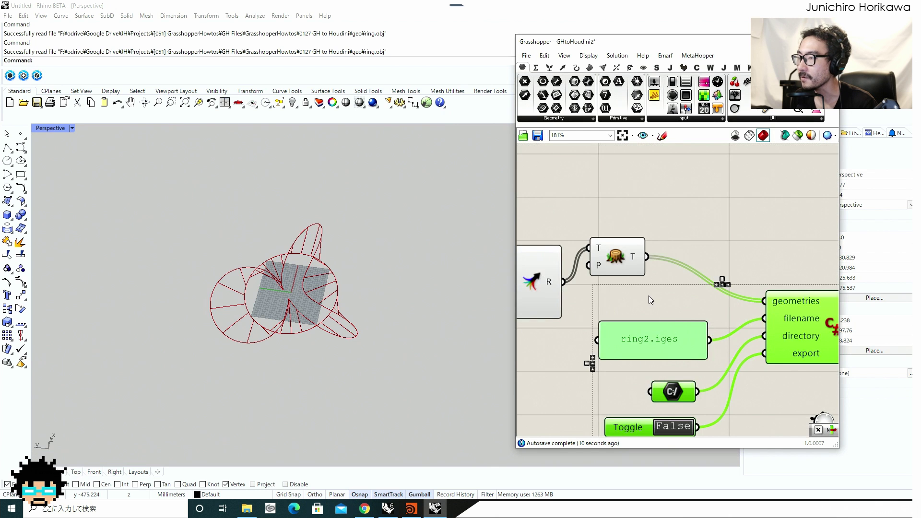
left_click(649, 295)
scroll(651, 297, "down", 1)
right_click_drag(661, 386, 661, 344)
scroll(661, 344, "up", 1)
double_click(664, 356)
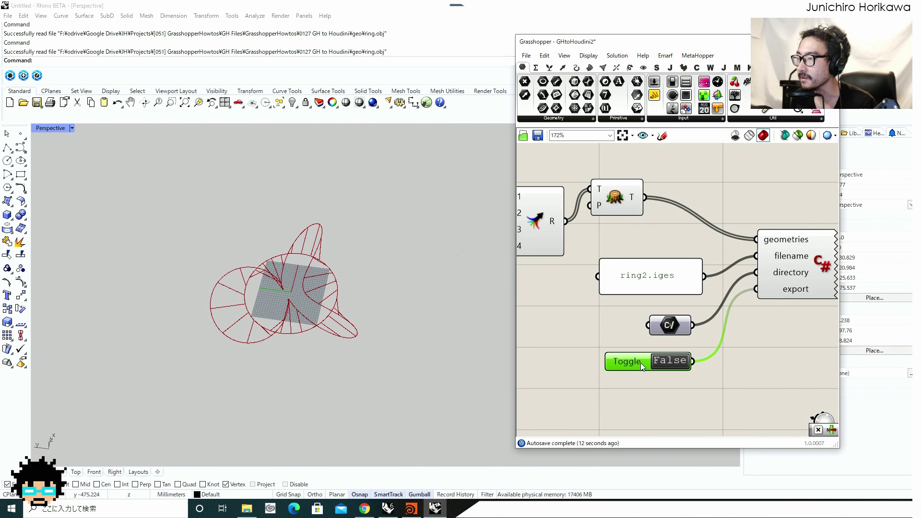
double_click(666, 361)
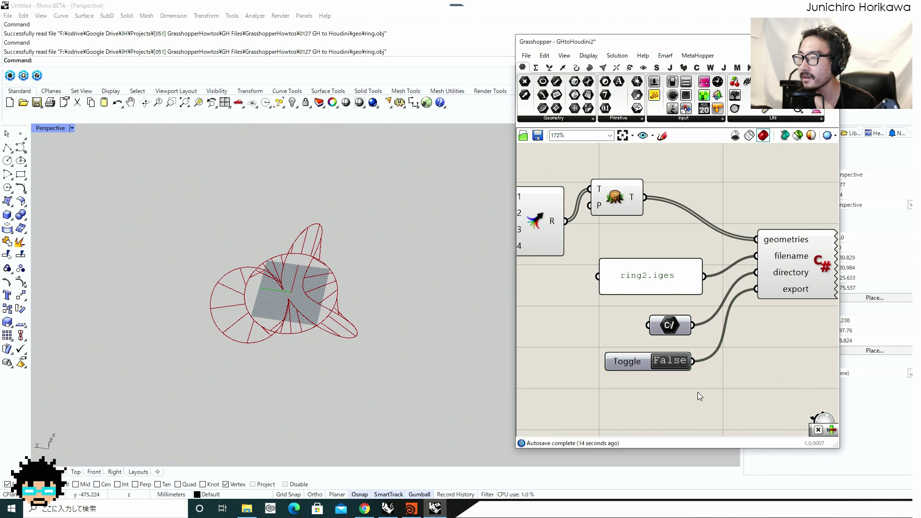
Switch to File Explorer and check the geo folder for the exported ring2.iges file
left_click(246, 508)
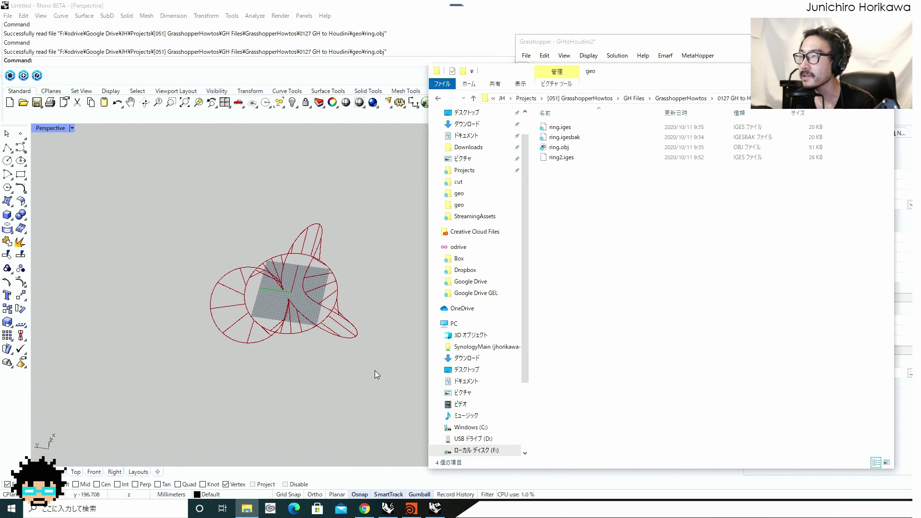
left_click(564, 162)
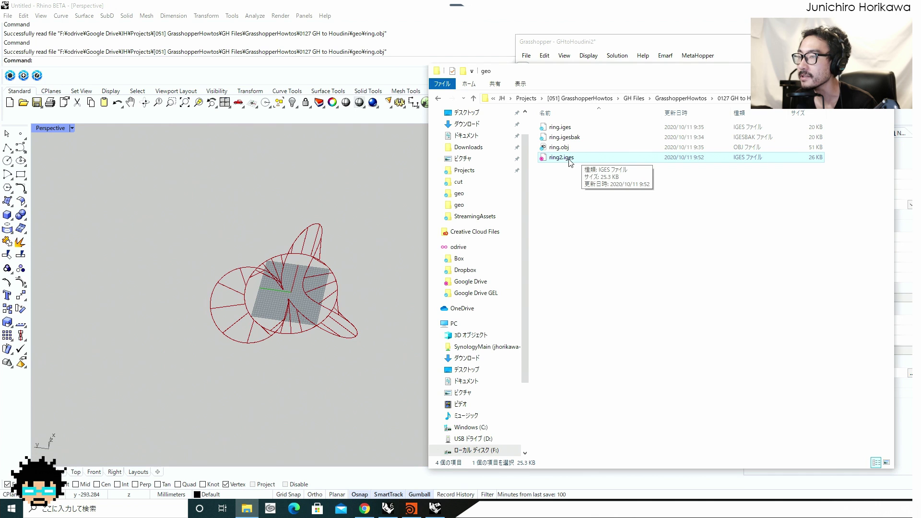
left_click(417, 254)
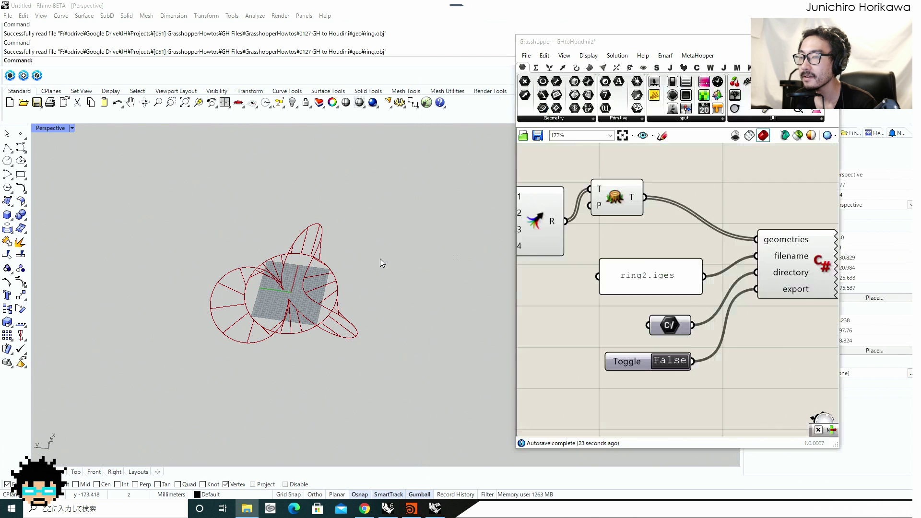
Switch to Houdini, start a new empty scene and move its window so the network and parameters are in view
left_click(412, 508)
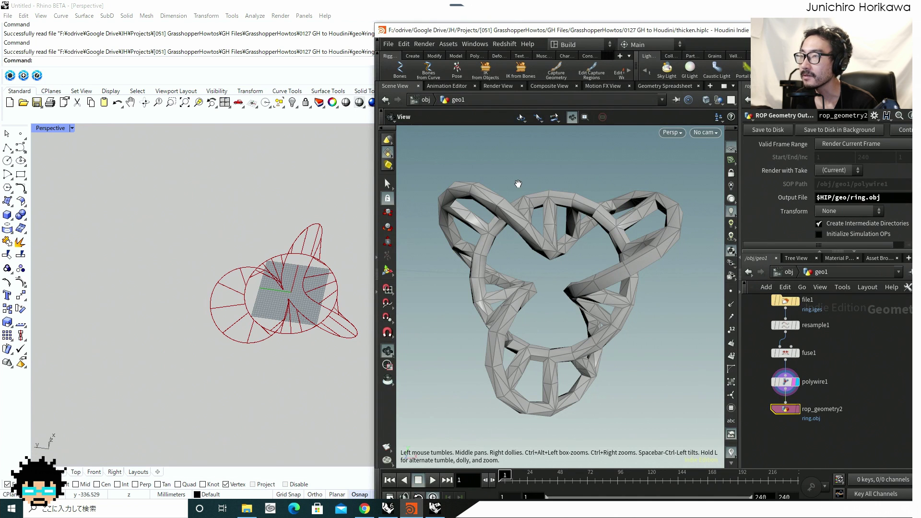
left_click(388, 45)
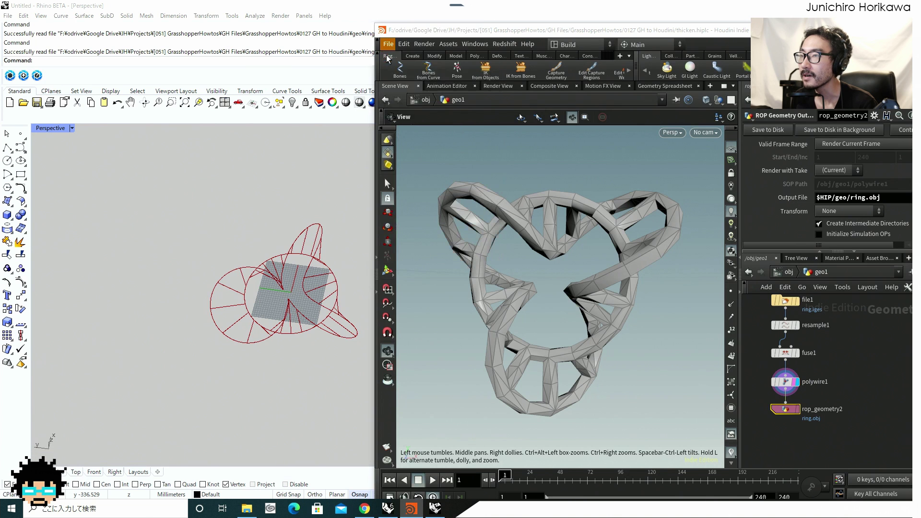
left_click(436, 76)
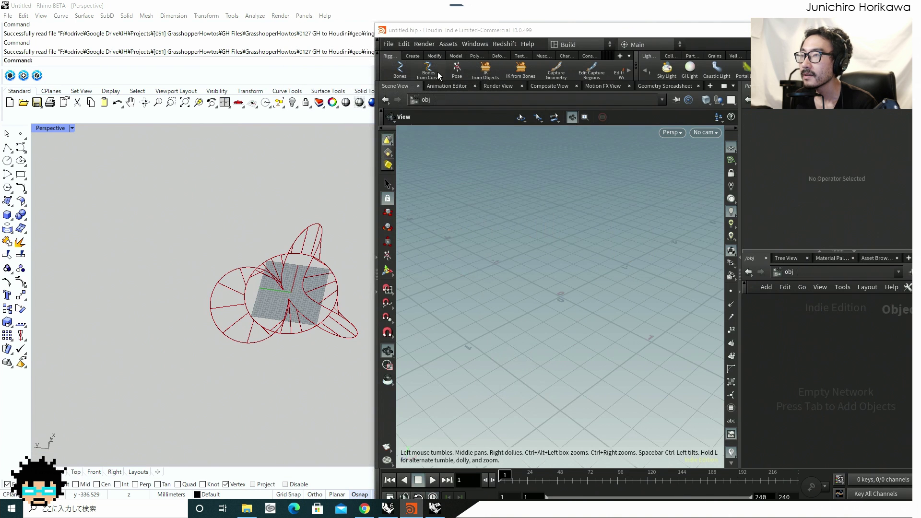
left_click_drag(531, 31, 430, 26)
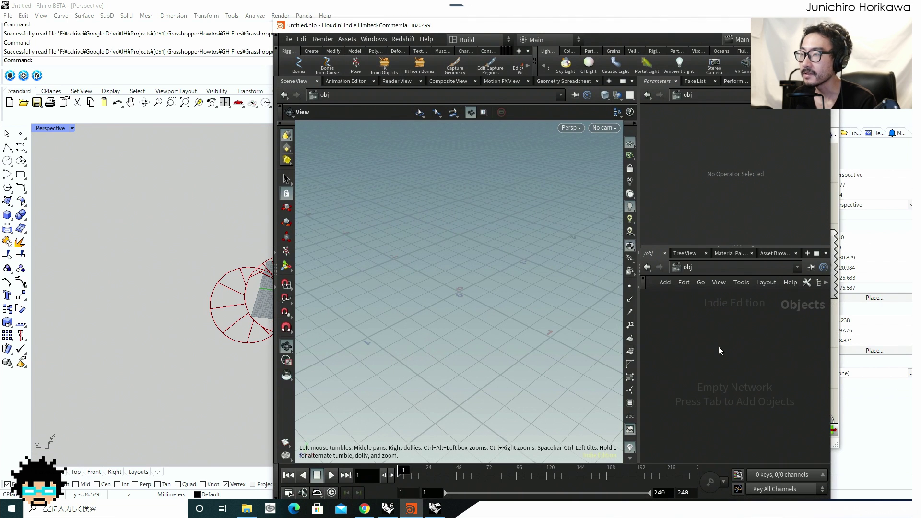
Save the new scene as thicken2.hiplc, overwriting the existing file
key("ctrl+s")
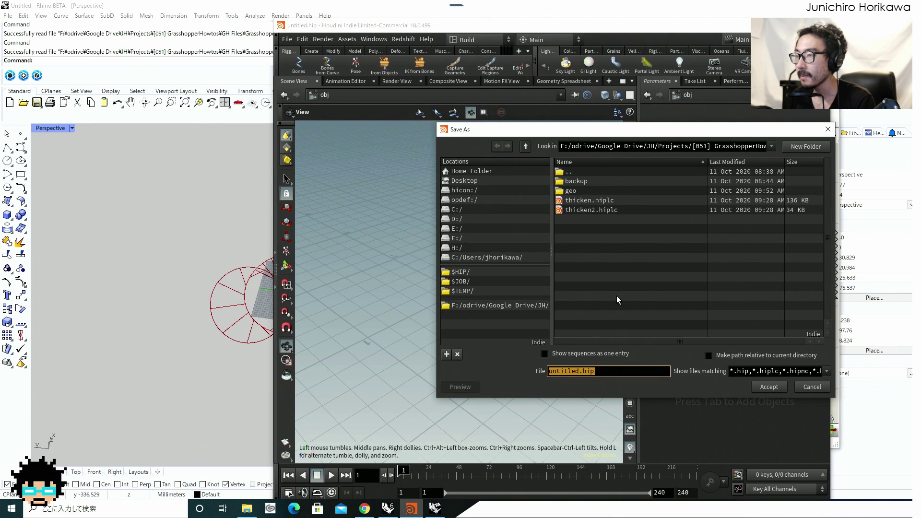
left_click(589, 211)
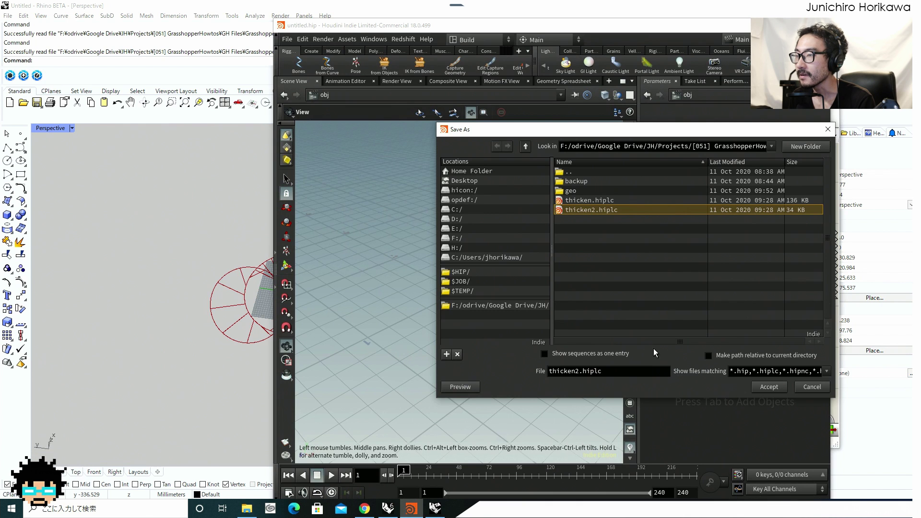
left_click(768, 386)
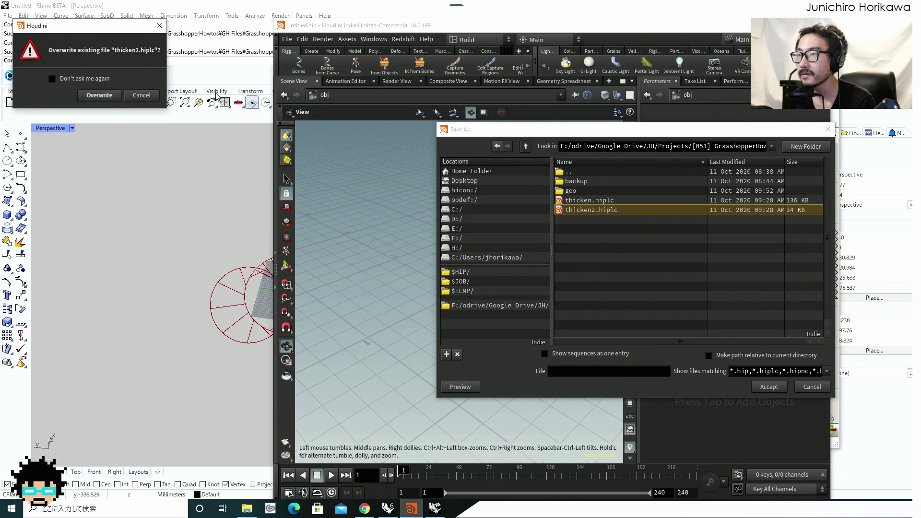
left_click(100, 94)
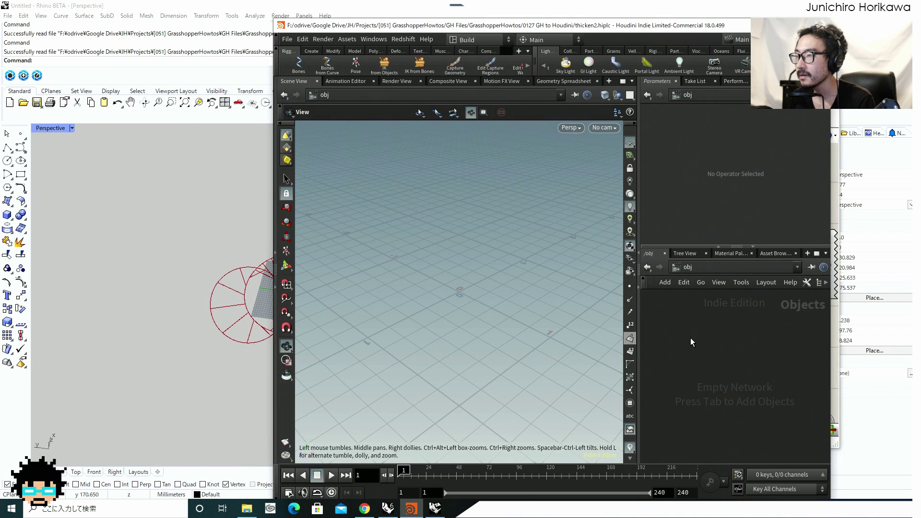
Add a Geometry object to the empty network and go inside it
key("Tab")
type("geo")
key("Return")
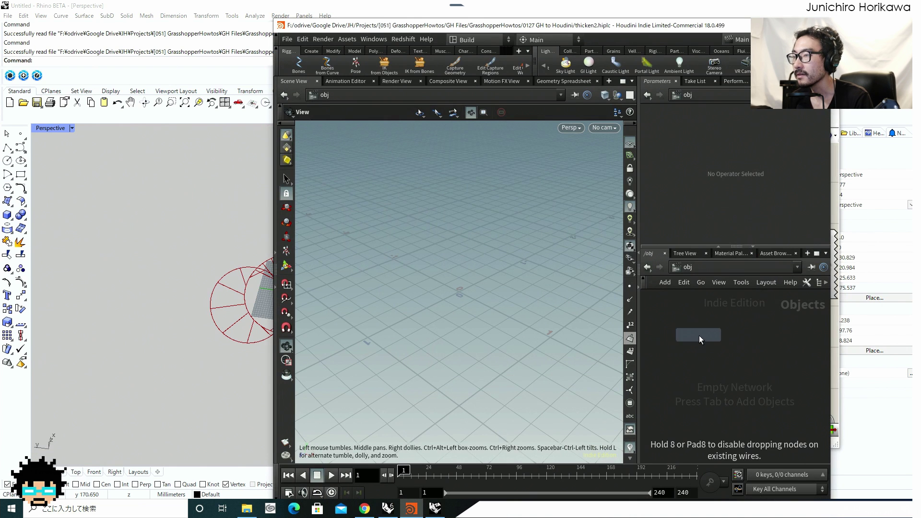
left_click(698, 335)
double_click(698, 336)
Place a File node inside the Geometry object's network
key("Tab")
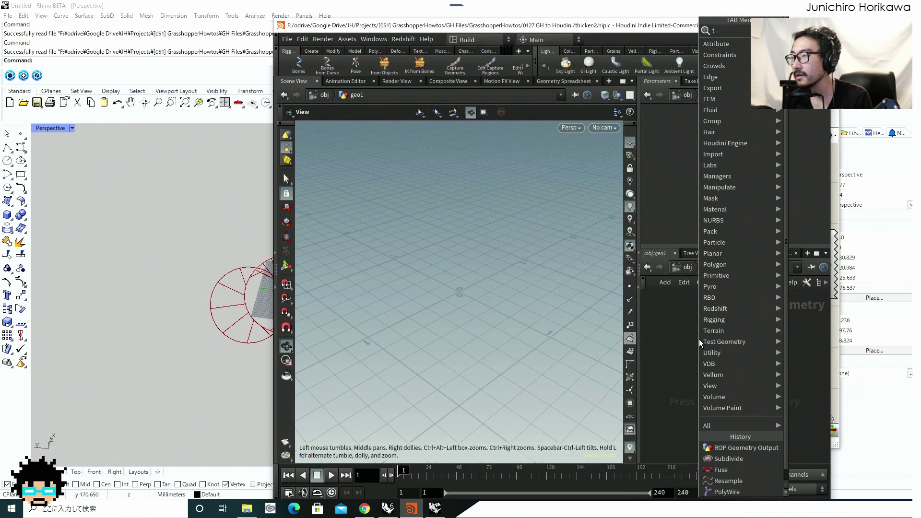
type("thic")
key("BackSpace")
key("BackSpace")
key("BackSpace")
key("BackSpace")
type("file")
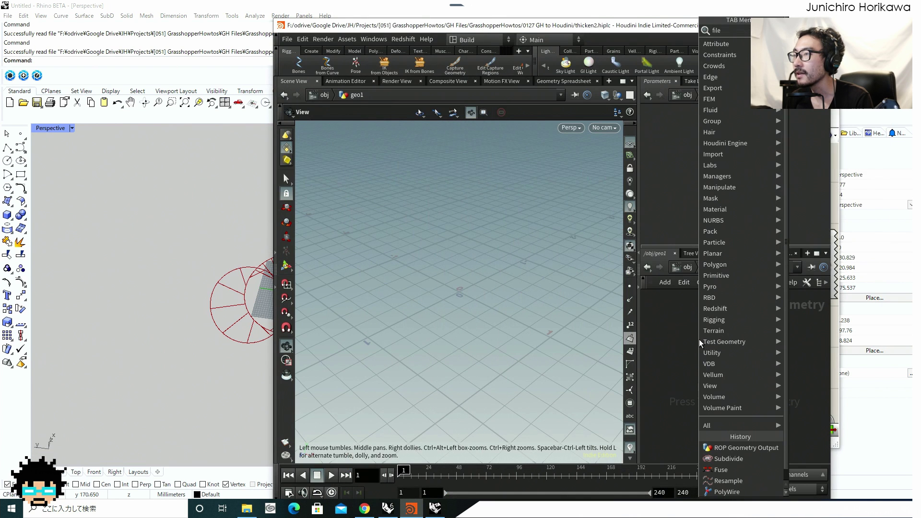
key("Return")
left_click(698, 339)
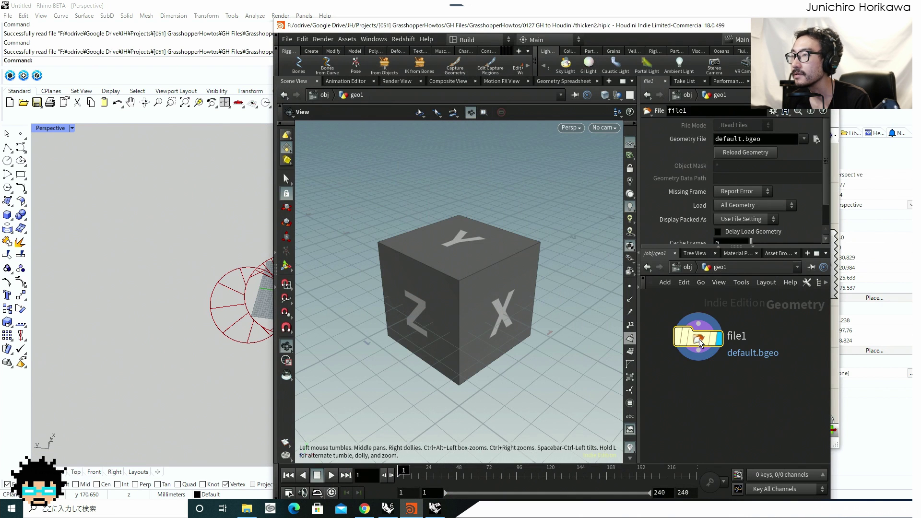
Load ring2.iges from the geo folder as the File node's geometry file and frame it in the viewport
left_click(816, 139)
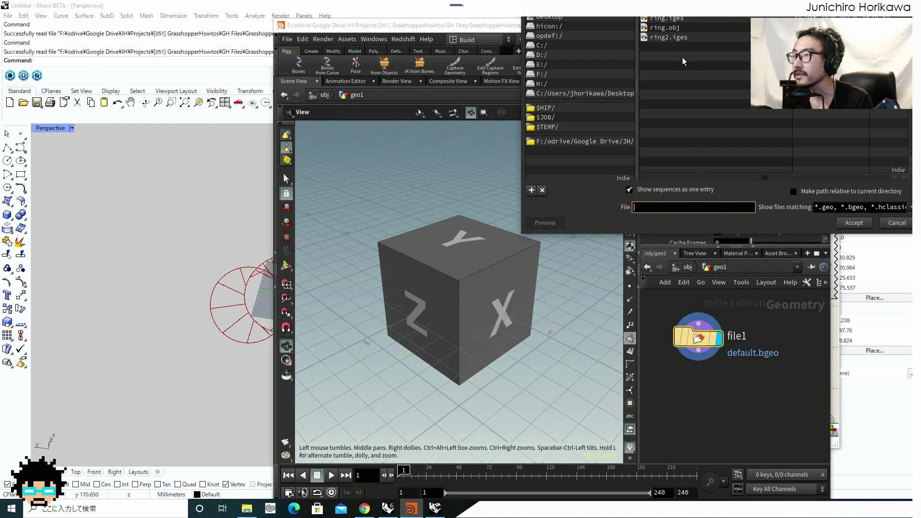
left_click(672, 39)
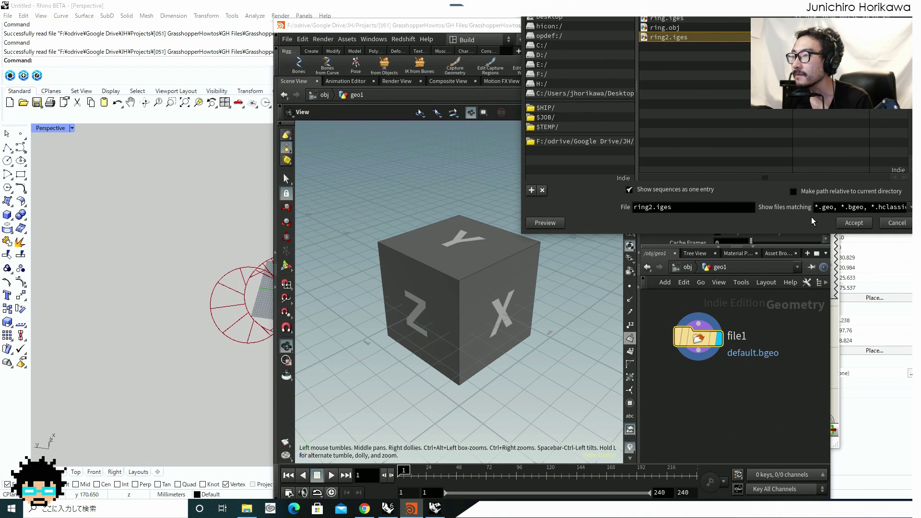
left_click(853, 223)
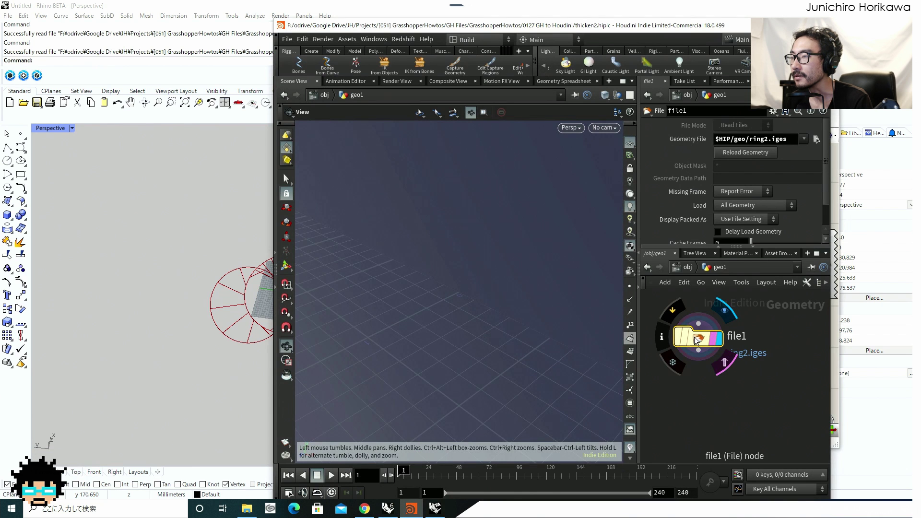
key("space+g")
left_click_drag(485, 257, 500, 280)
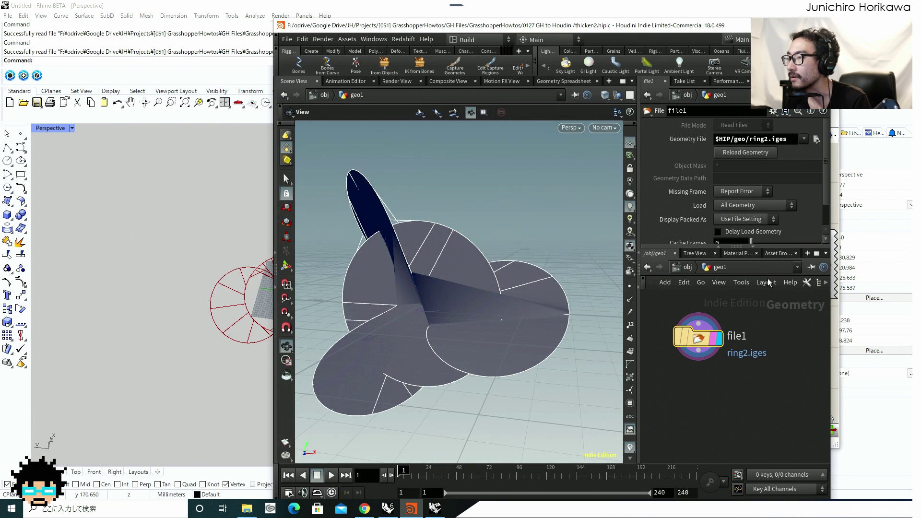
Add a Primitive node below the File node, connect the File node to its first input and display it
scroll(755, 320, "down", 3)
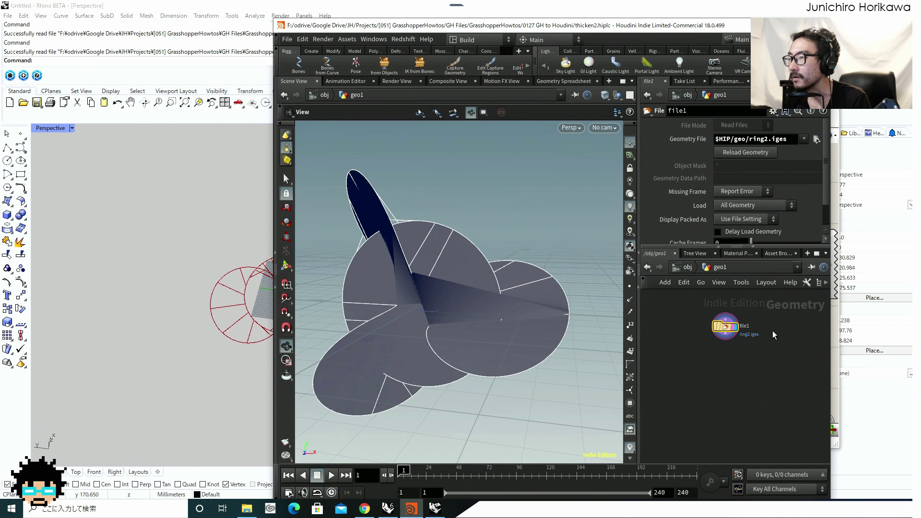
key("Tab")
type("privie")
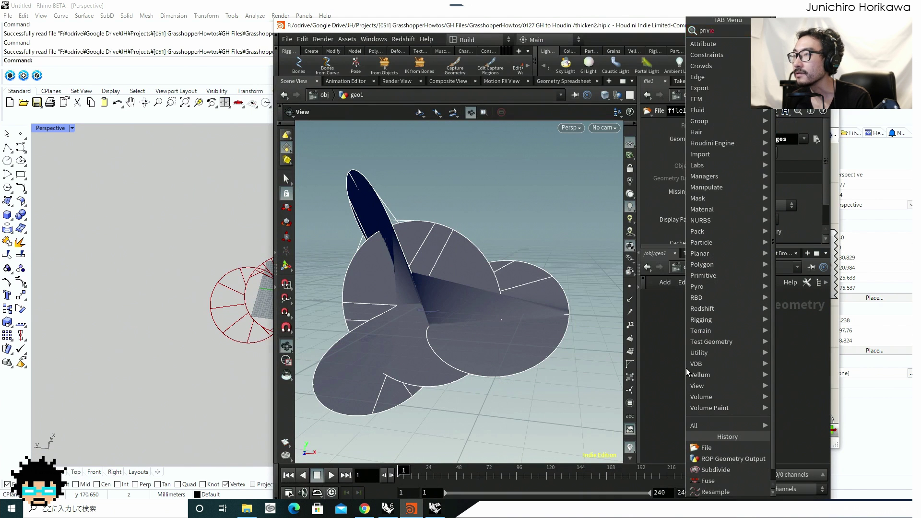
key("BackSpace")
key("BackSpace")
key("BackSpace")
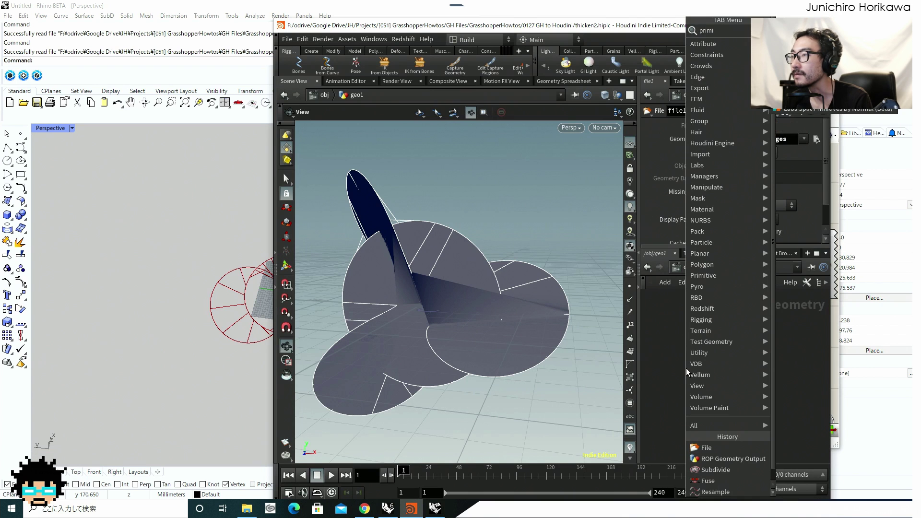
key("Return")
left_click(699, 371)
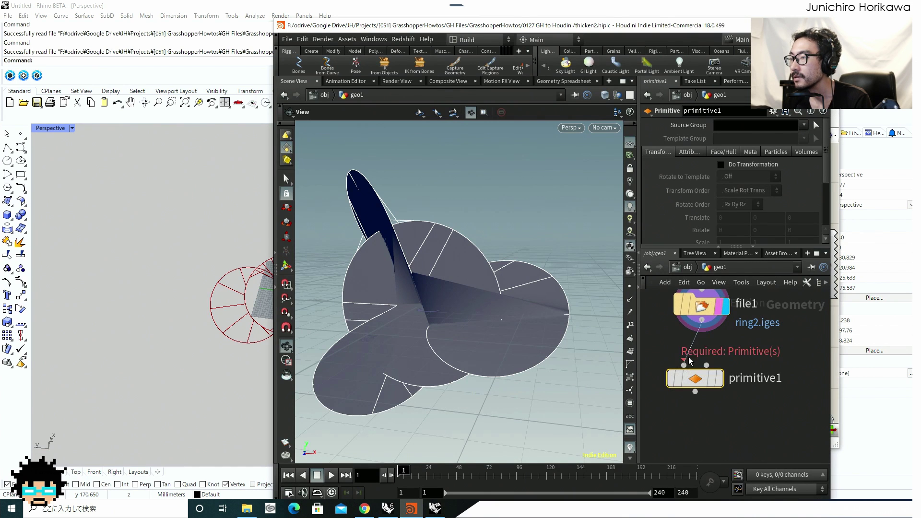
scroll(705, 382, "up", 3)
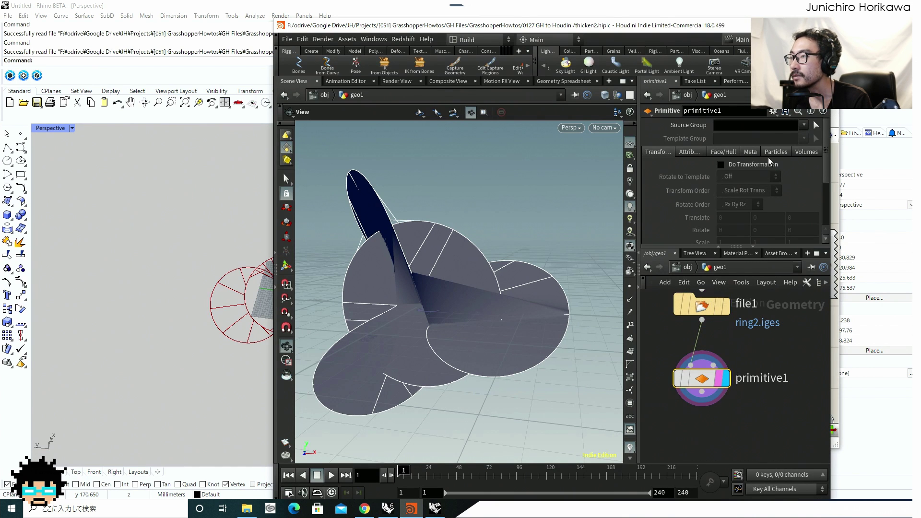
Set the Primitive node's Close U option to Unroll with Shared Points and inspect the resulting curves
left_click(731, 152)
left_click(737, 188)
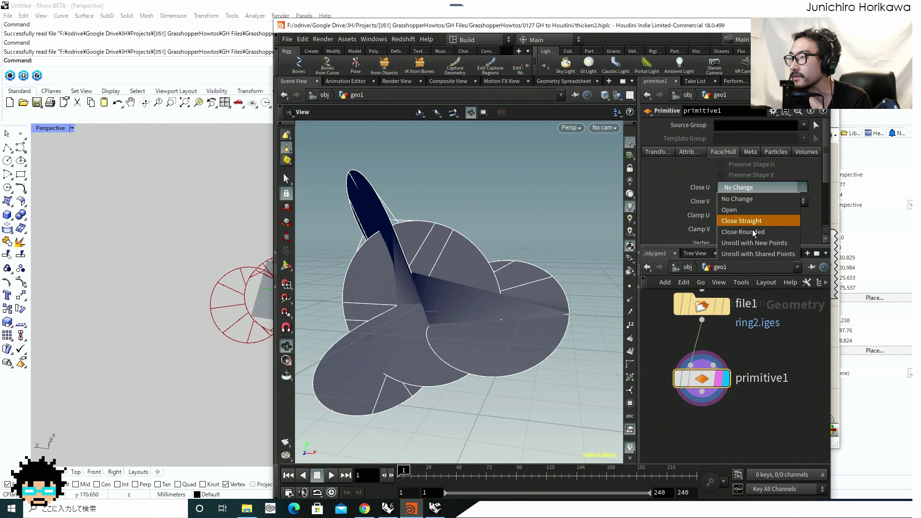
left_click(751, 249)
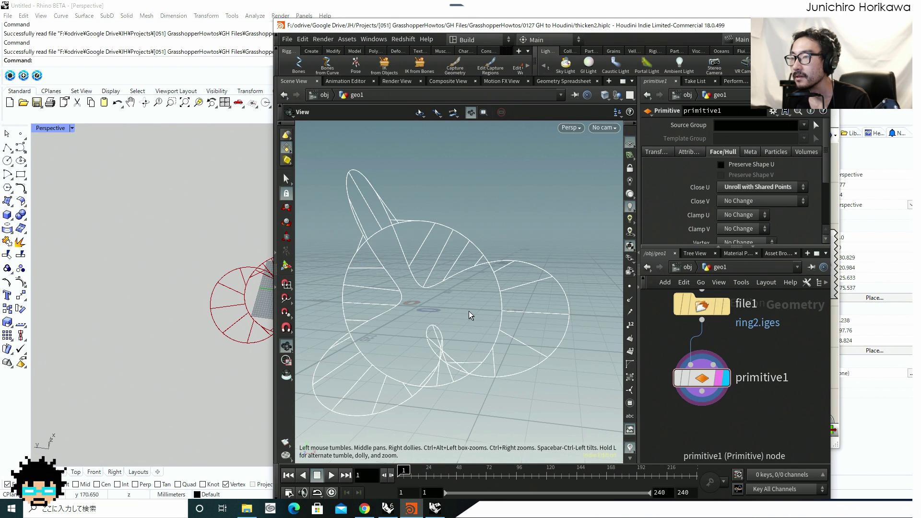
left_click_drag(469, 314, 589, 353)
scroll(669, 374, "down", 2)
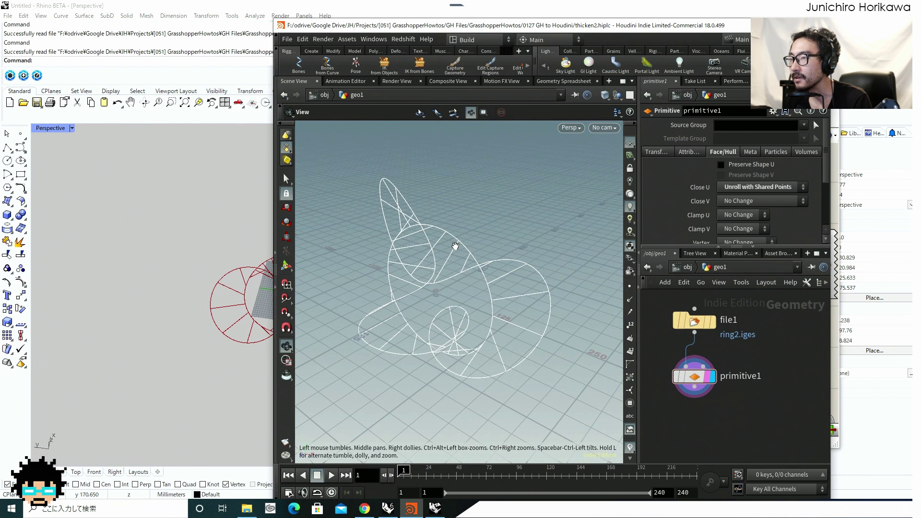
right_click_drag(454, 246, 474, 272)
mouse_move(475, 271)
left_mouse_down()
mouse_move(461, 222)
mouse_move(451, 268)
mouse_move(485, 257)
left_mouse_up()
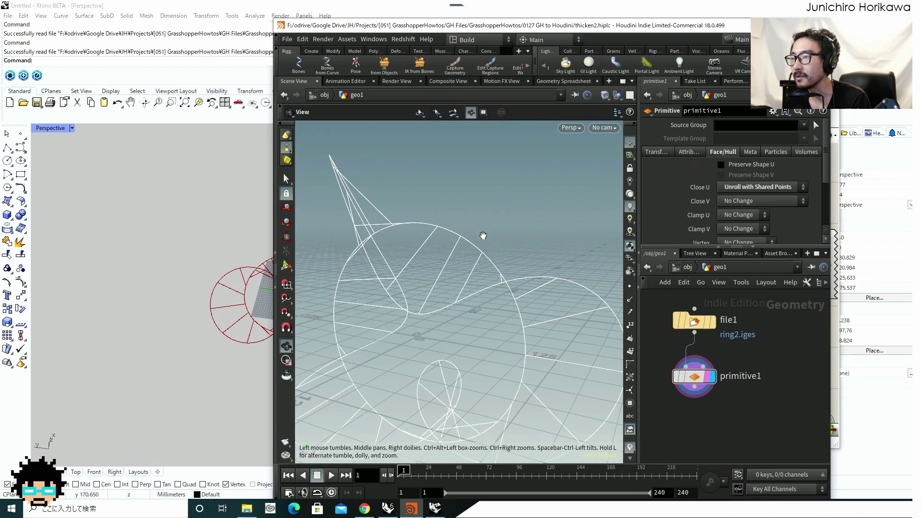
left_click_drag(488, 238, 530, 291)
Add a Resample node below the Primitive node, connect the Primitive node's output to it and display it
key("Tab")
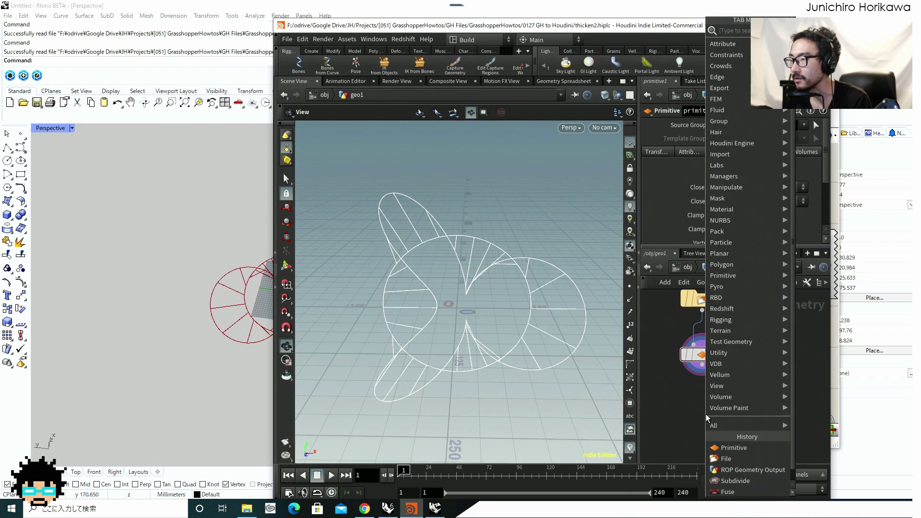
type("resmap")
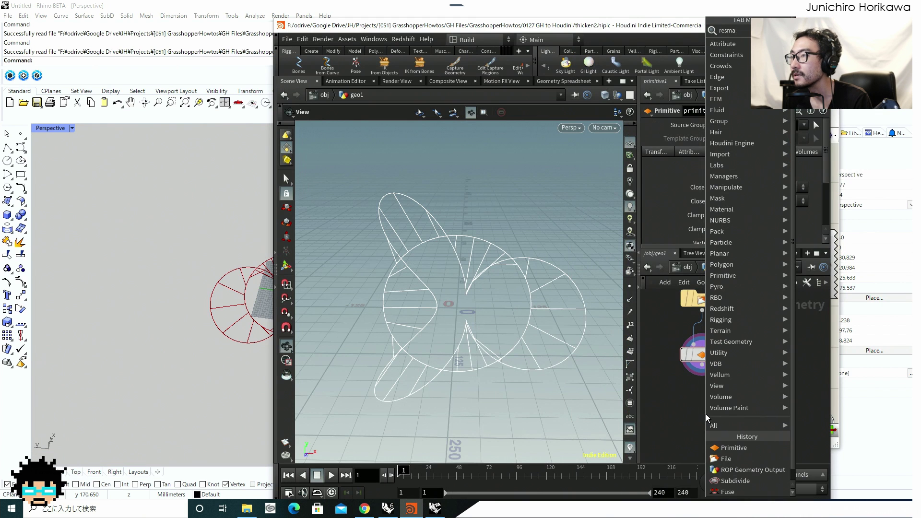
key("BackSpace")
key("BackSpace")
key("BackSpace")
type("ample")
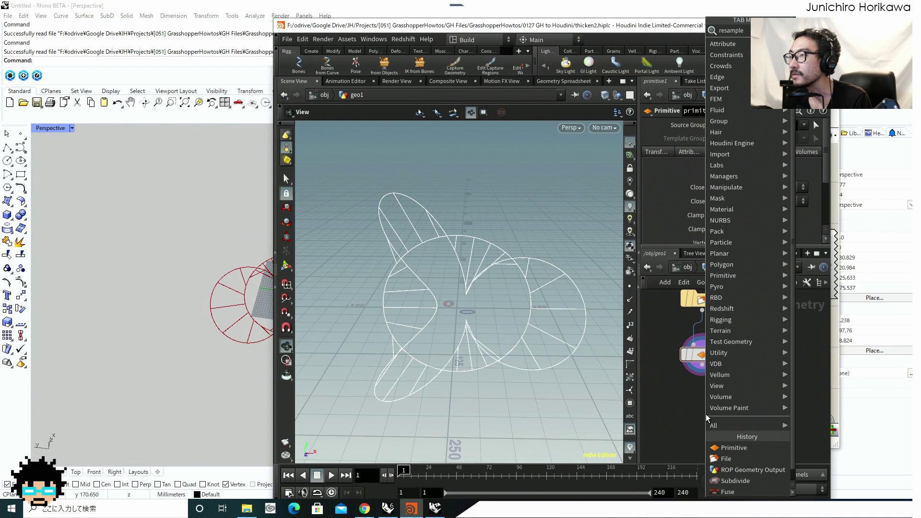
key("Return")
left_click(698, 411)
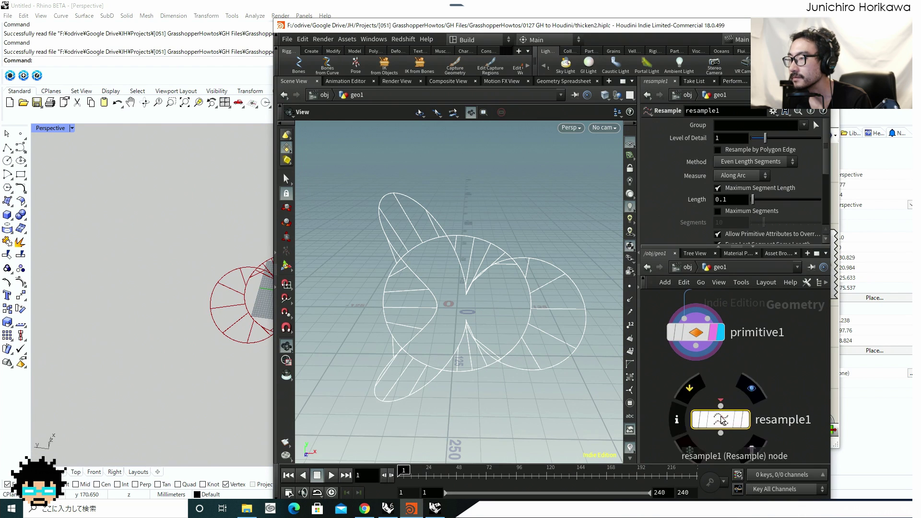
left_click_drag(719, 419, 695, 402)
left_click_drag(695, 345, 701, 386)
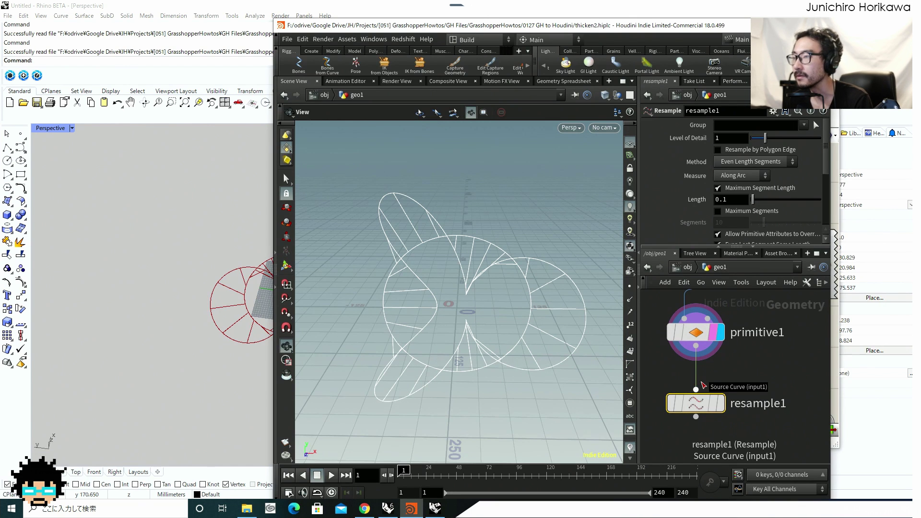
mouse_move(707, 406)
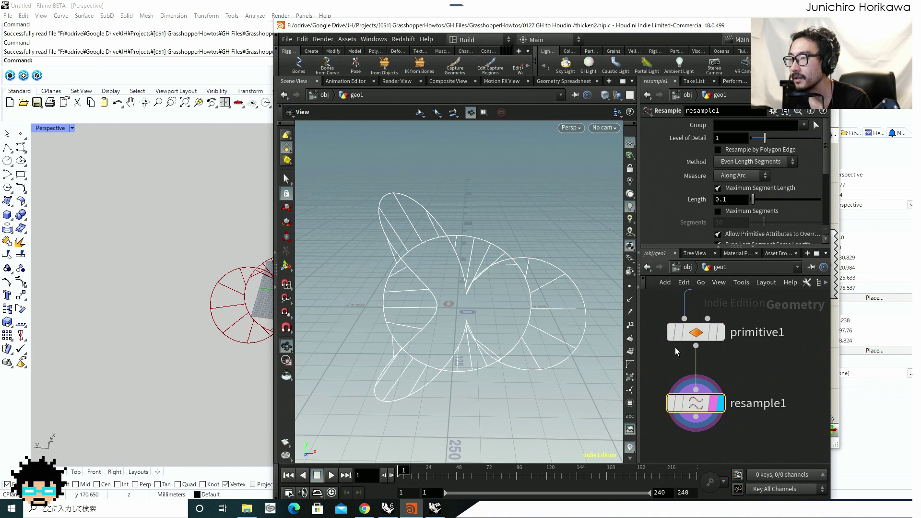
scroll(722, 318, "down", 1)
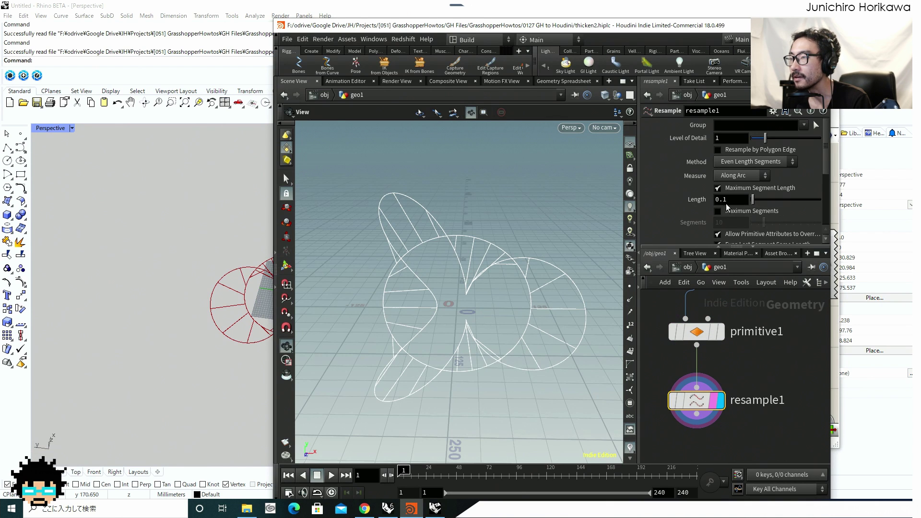
Turn on point display in the viewport to examine the resampled curves up close
left_click_drag(501, 262, 530, 278)
scroll(504, 261, "up", 5)
scroll(487, 252, "down", 4)
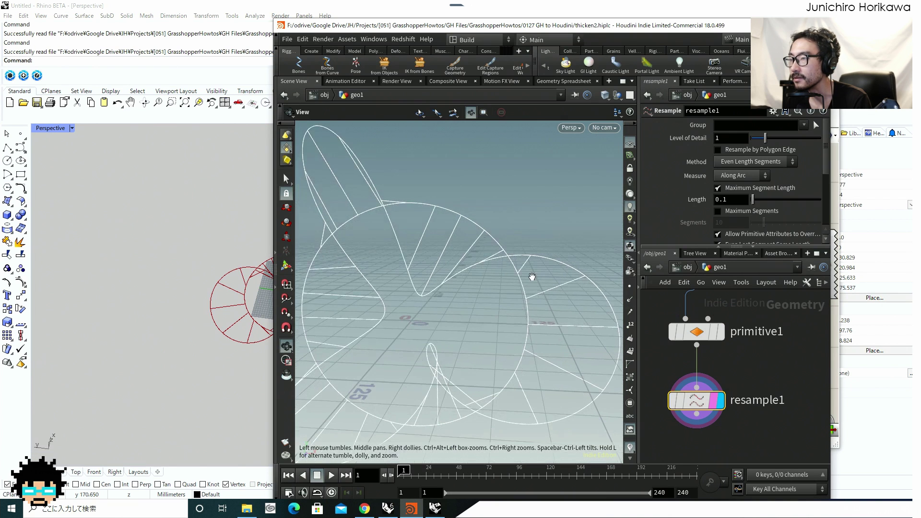
left_click(630, 286)
scroll(475, 254, "up", 8)
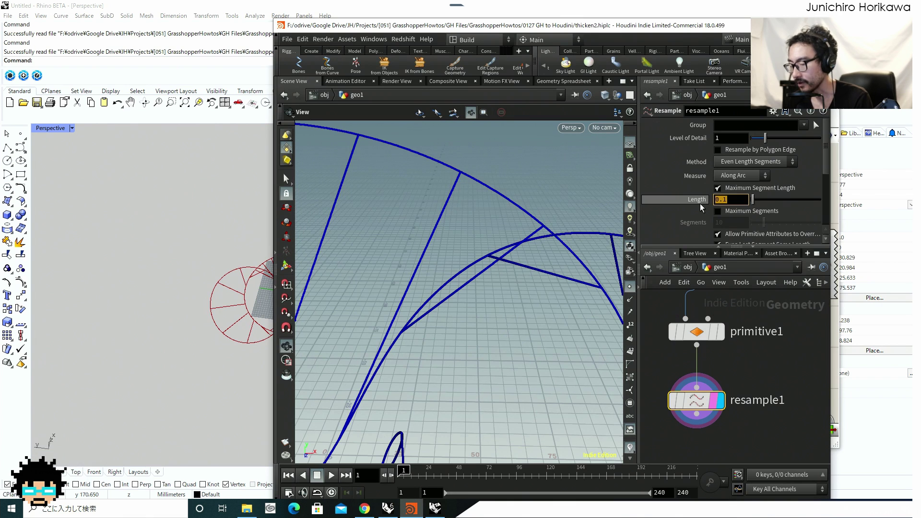
Try maximum segment lengths of 0.5 and 10 on the Resample node and compare the point spacing
type("0.5")
key("Return")
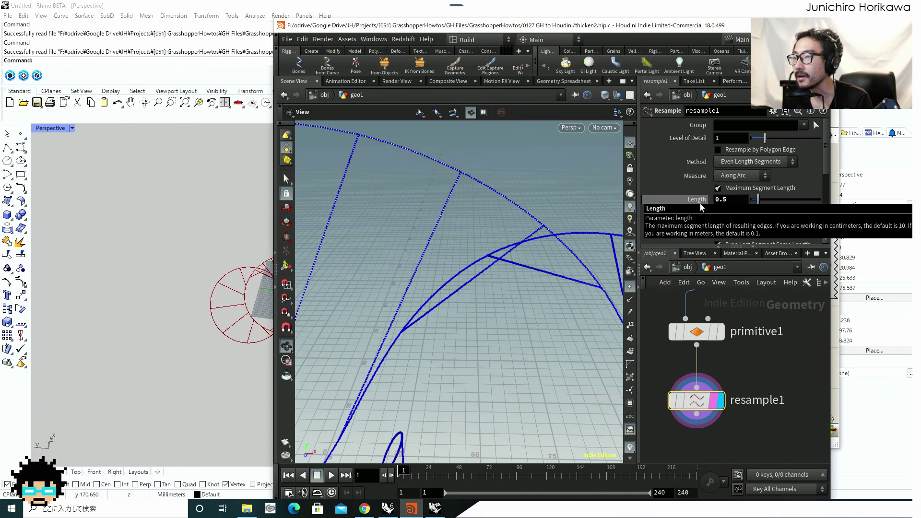
type("10")
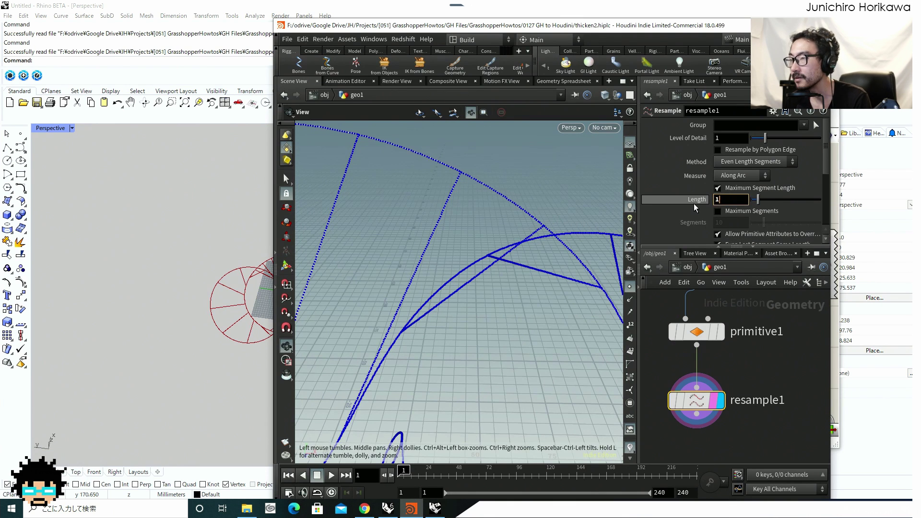
key("Return")
scroll(529, 212, "down", 5)
left_click_drag(529, 213, 495, 211)
scroll(495, 211, "up", 4)
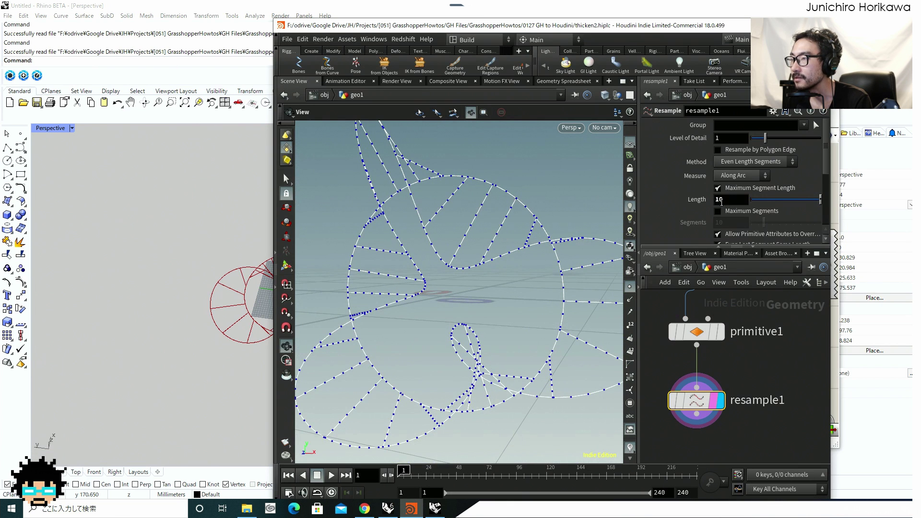
Try coarser Resample segment lengths of 20 and 30 and inspect the curves from several angles
type("20")
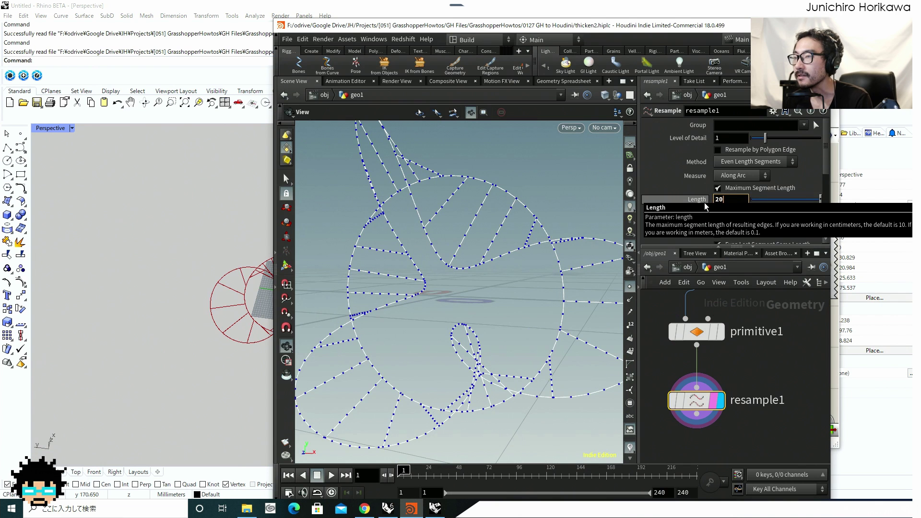
key("Return")
left_click_drag(570, 226, 636, 225)
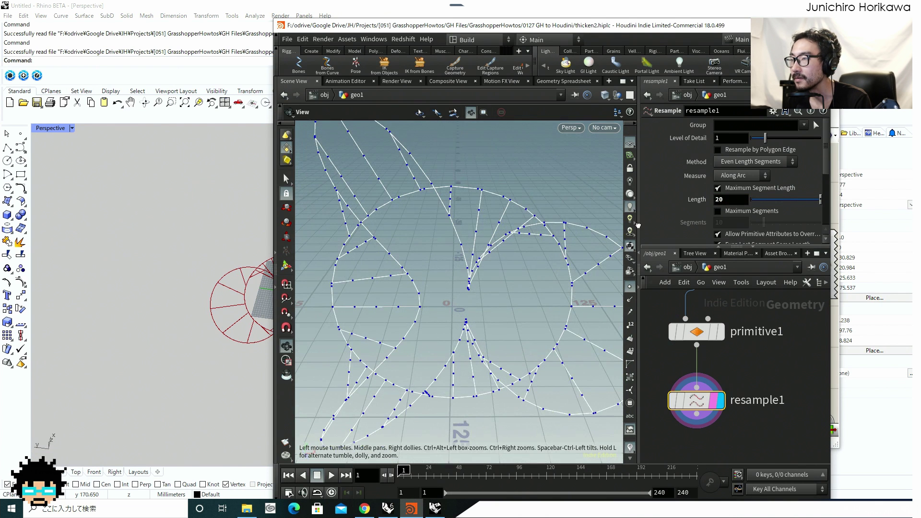
left_click_drag(720, 200, 703, 200)
type("3")
key("Return")
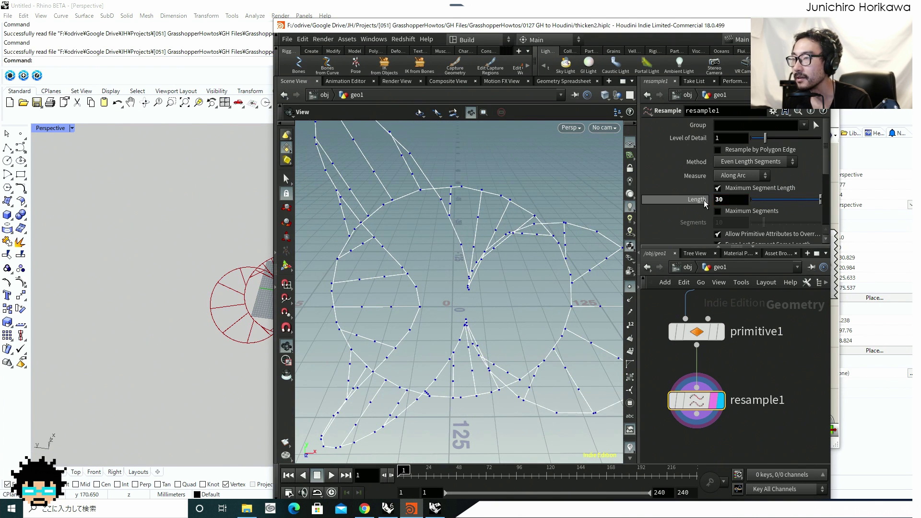
left_click_drag(461, 240, 442, 254)
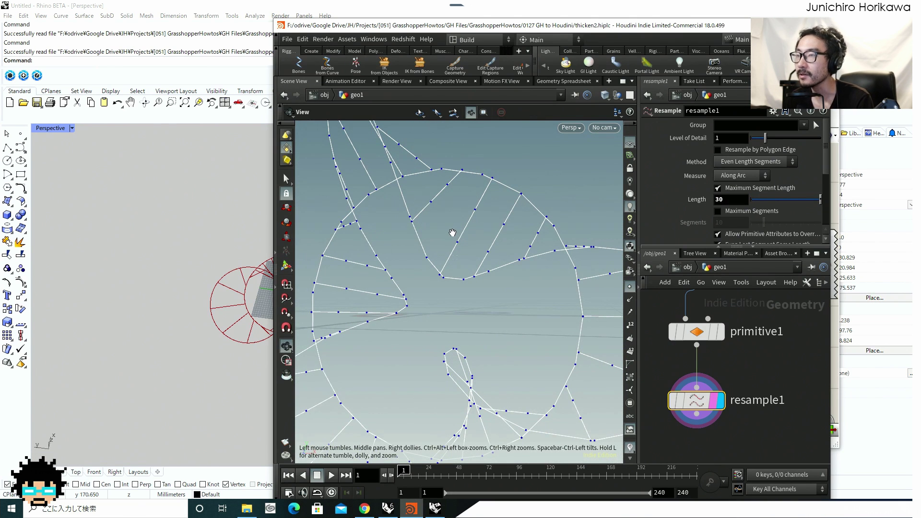
scroll(453, 231, "up", 3)
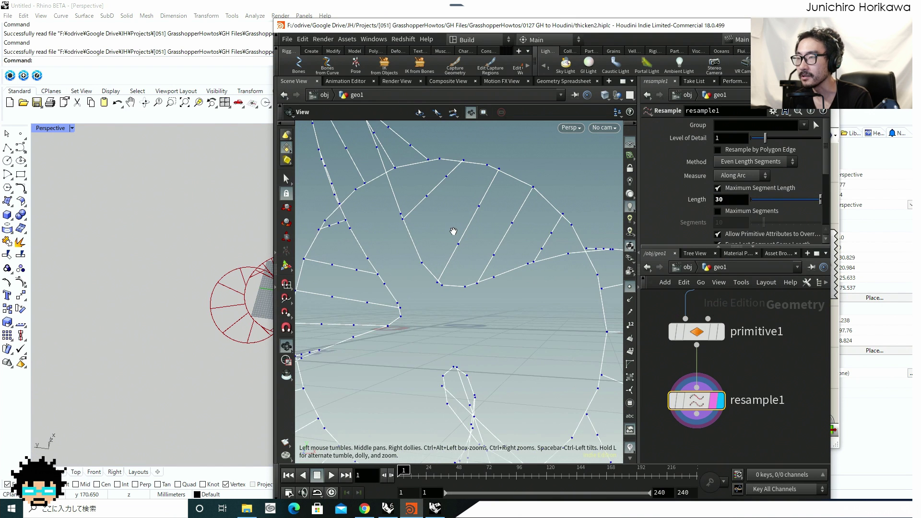
left_click_drag(453, 231, 454, 209)
scroll(453, 209, "down", 1)
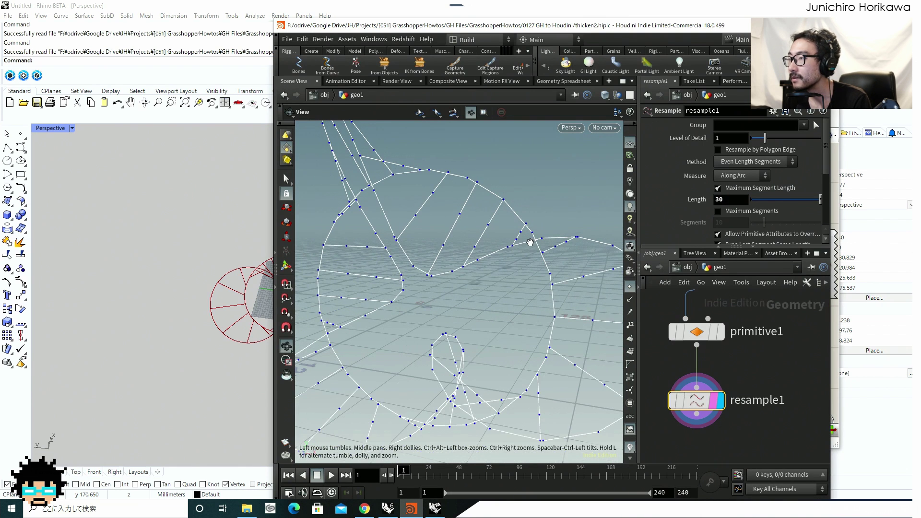
Set the Resample node's maximum segment length to 40 and check the curve shape
left_click_drag(757, 199, 822, 201)
left_click_drag(737, 201, 698, 200)
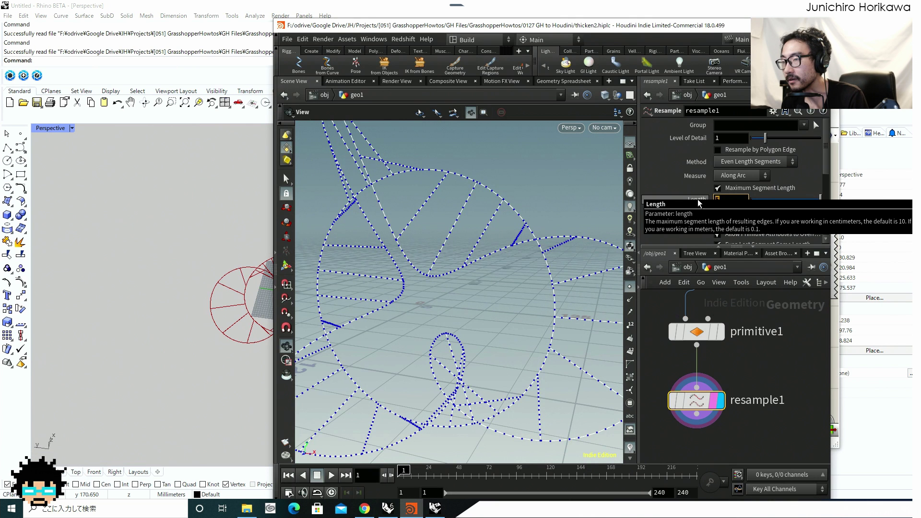
type("40")
key("Return")
mouse_move(523, 228)
left_mouse_down()
mouse_move(543, 234)
mouse_move(510, 218)
mouse_move(528, 228)
left_mouse_up()
scroll(527, 229, "down", 3)
left_click_drag(485, 264, 527, 264)
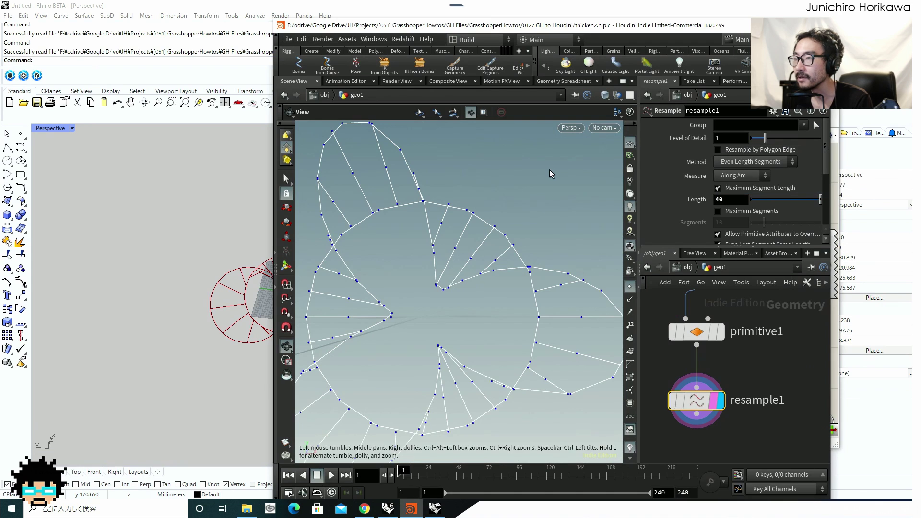
left_click_drag(494, 197, 499, 199)
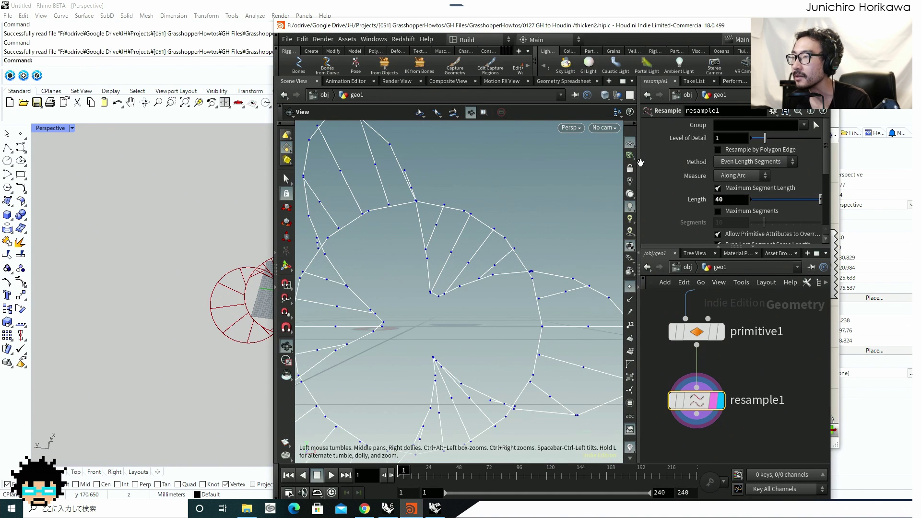
Enable Resample by Polygon Edge on the Resample node and review the whole ring
left_click(718, 151)
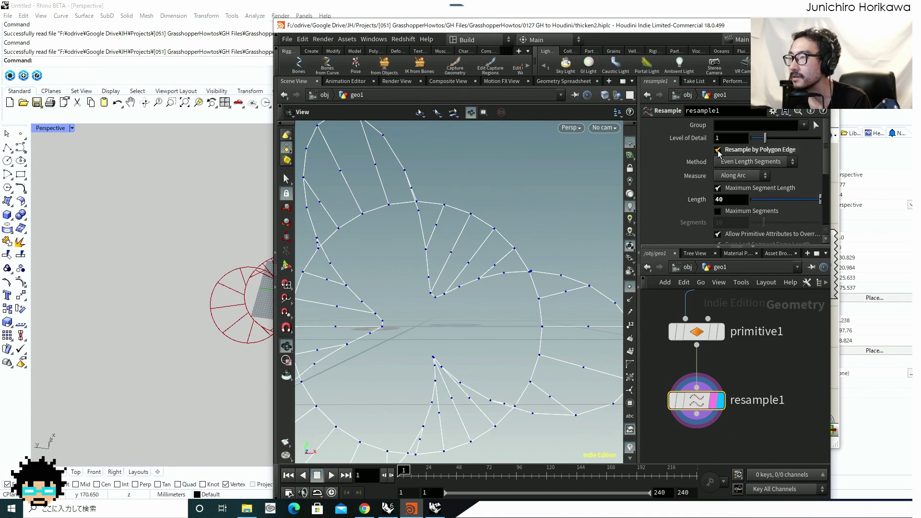
left_click_drag(508, 201, 550, 288)
scroll(526, 263, "down", 5)
scroll(740, 380, "down", 2)
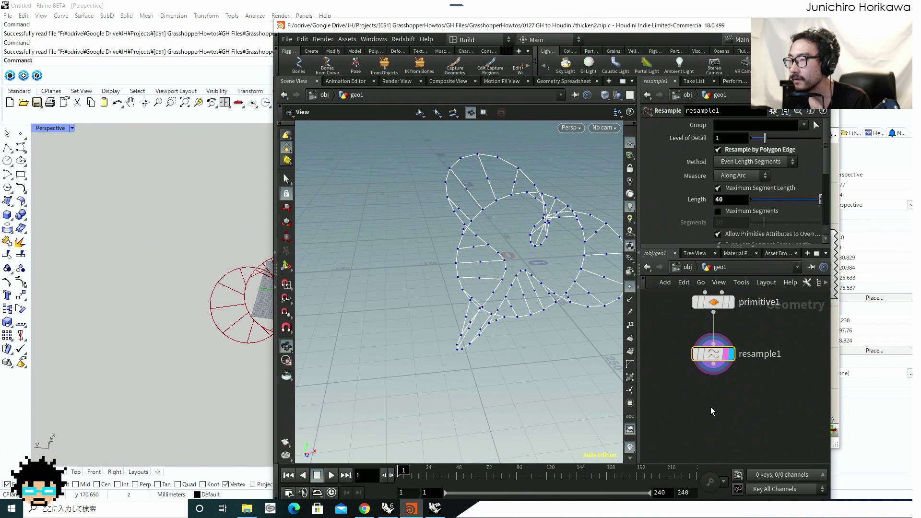
Add a Fuse node below the Resample node, connect the resampled curves to its first input and display it
key("Tab")
key("Return")
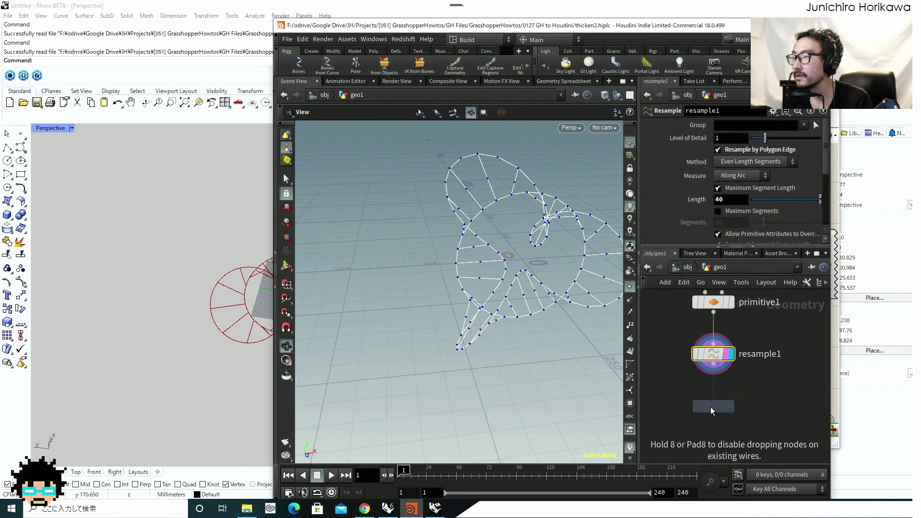
left_click(713, 402)
right_click_drag(548, 290, 549, 367)
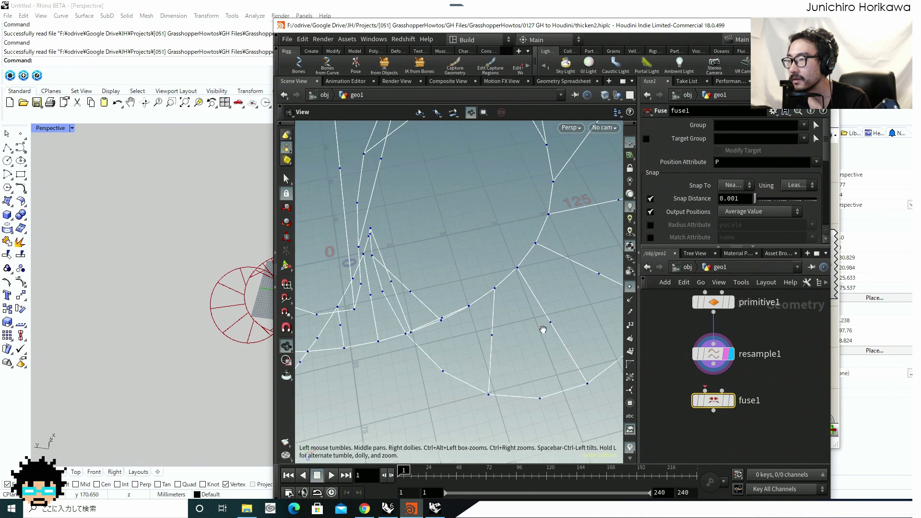
left_click(729, 404)
key("h")
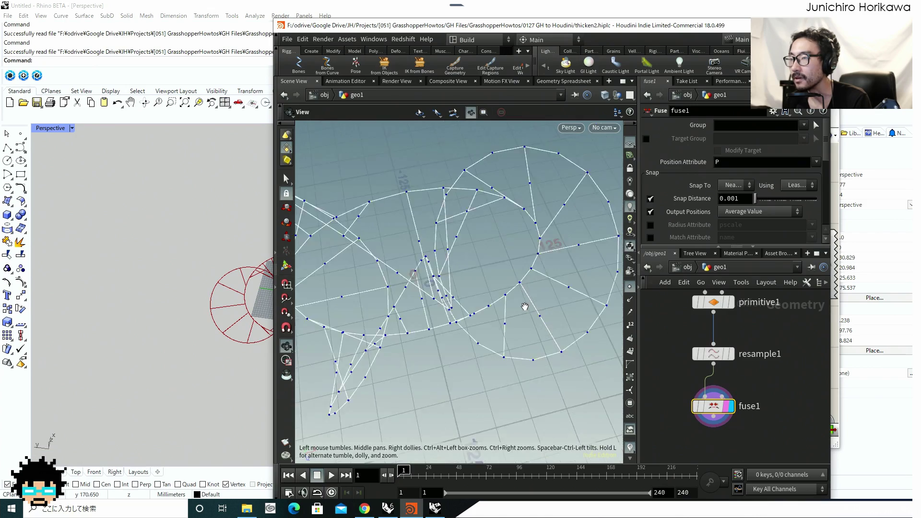
left_click_drag(542, 249, 483, 300)
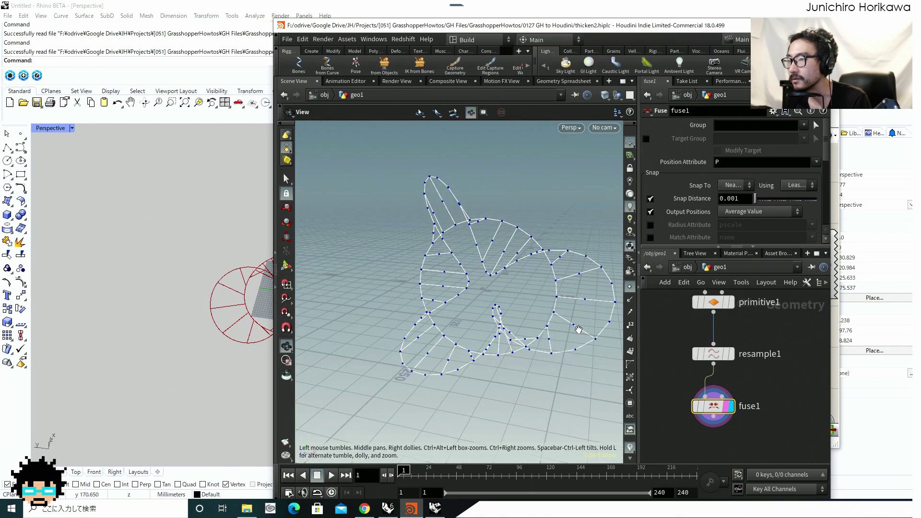
Add a PolyWire node below the Fuse node, connect the fused curves to it and display it
middle_click_drag(682, 424, 683, 365)
key("Tab")
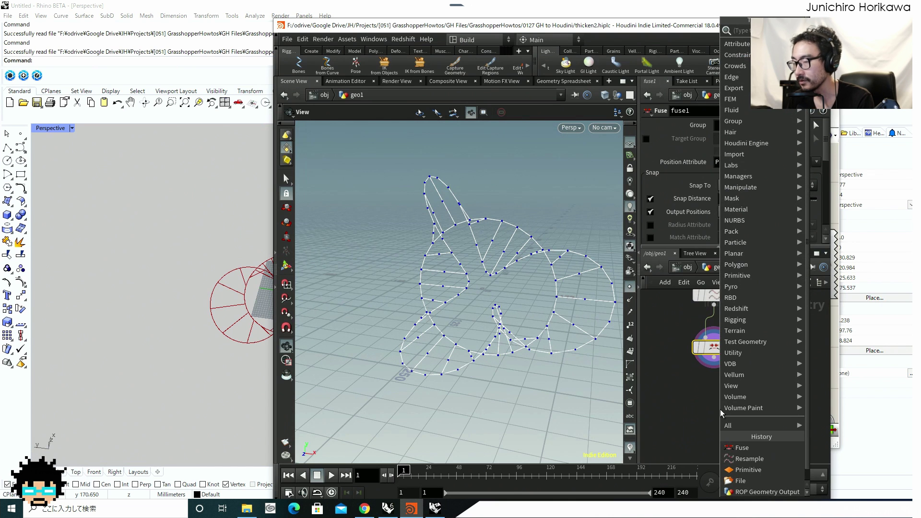
type("poly")
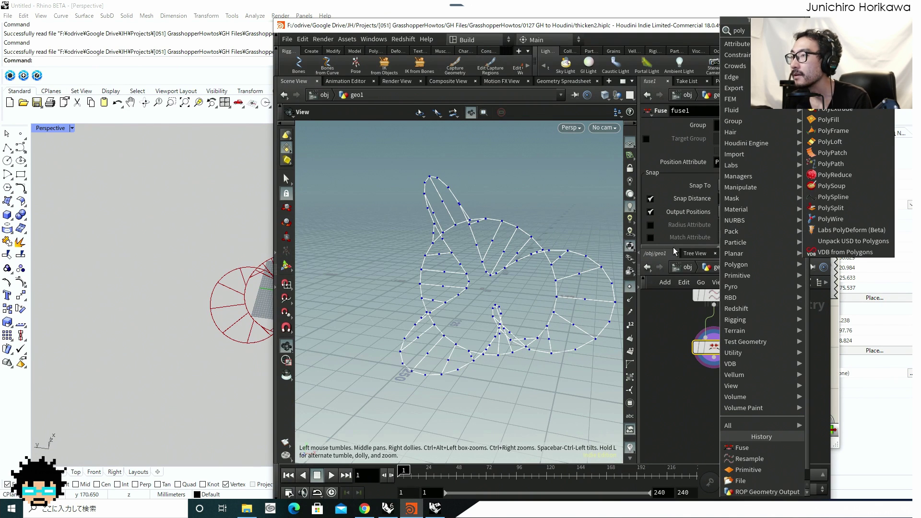
type("w")
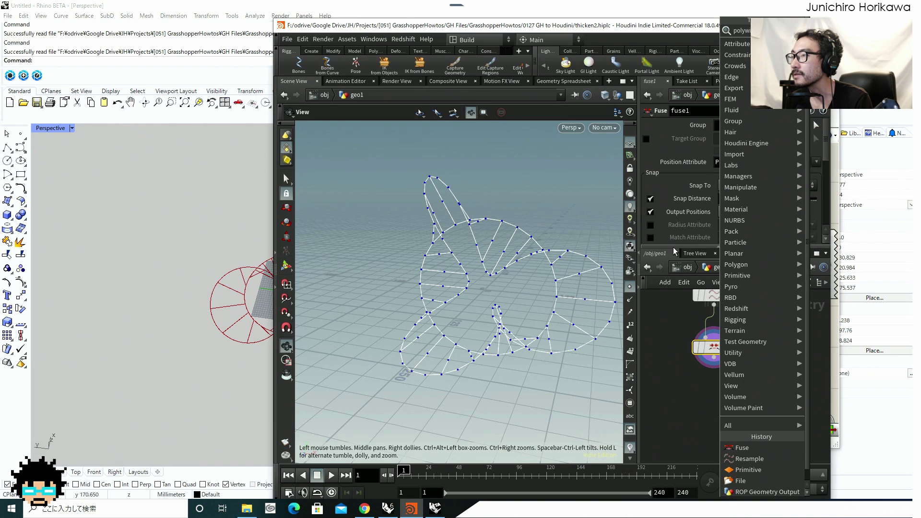
type("i")
key("Return")
left_click(713, 360)
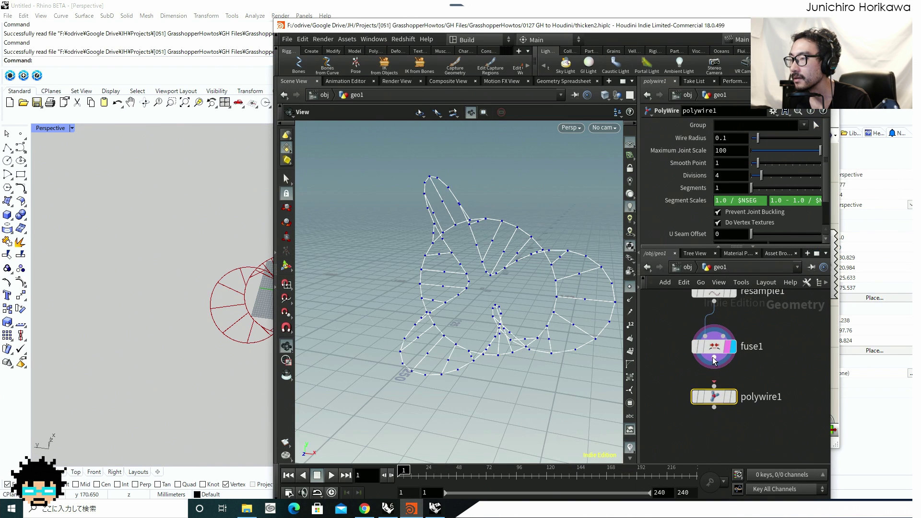
left_click(732, 397)
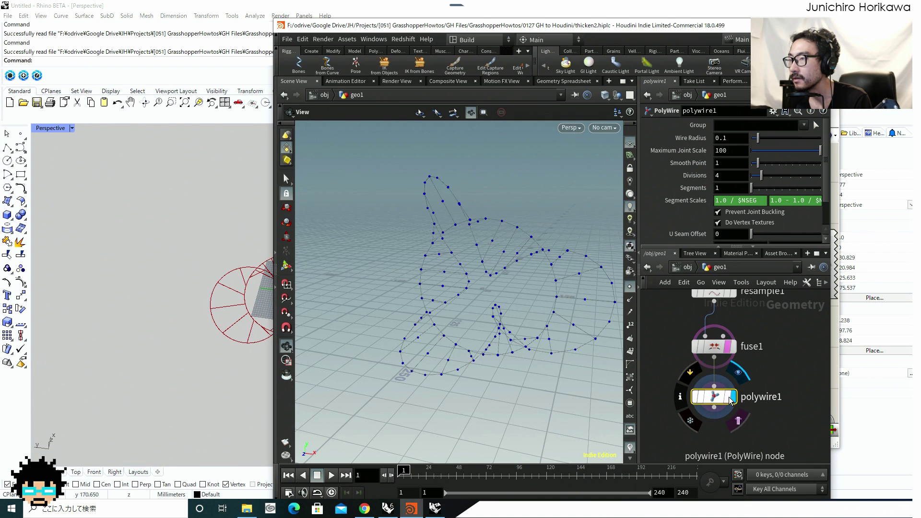
left_click_drag(480, 255, 616, 240)
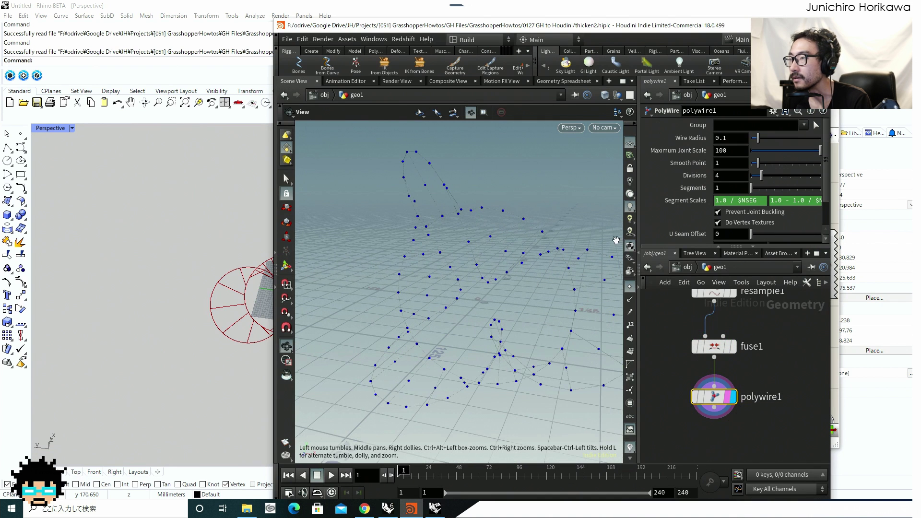
Set the PolyWire node's Wire Radius to 10 and inspect the thickened ring
left_click_drag(729, 138, 680, 139)
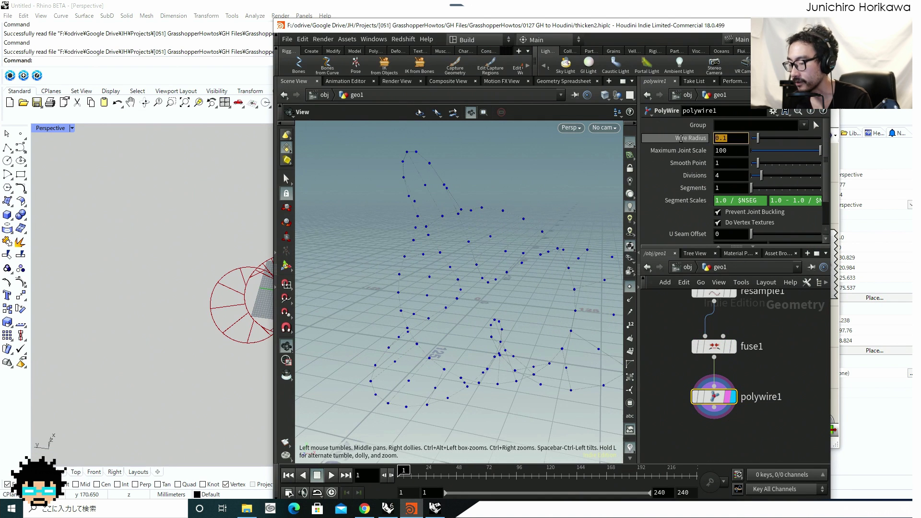
type("10")
key("Return")
left_click_drag(532, 206, 422, 284)
middle_click_drag(693, 441, 689, 402)
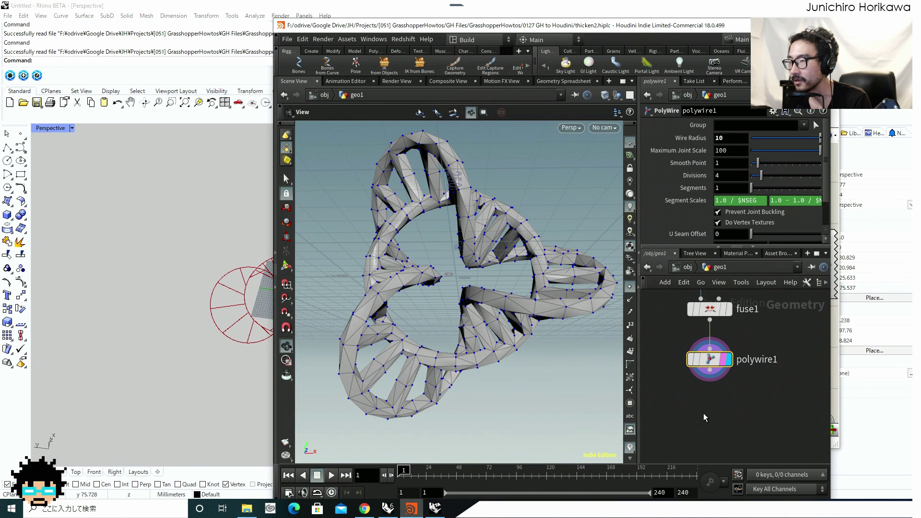
Add a ROP Geometry Output node below the PolyWire node and connect the thickened ring to it
key("Tab")
type("r")
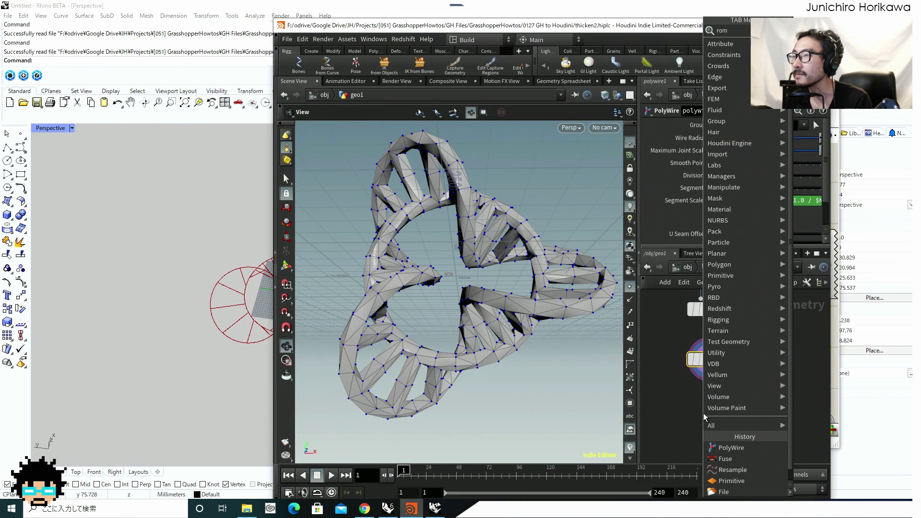
type("op g")
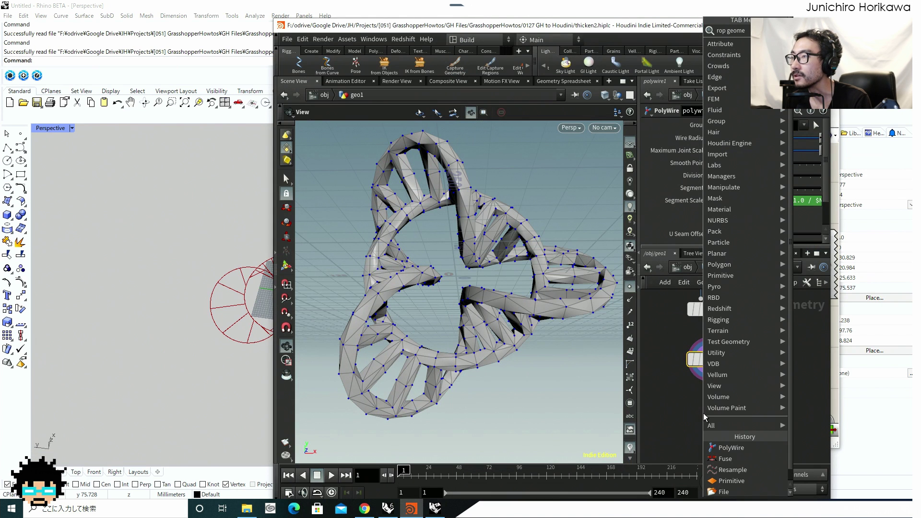
type("eome")
key("Return")
left_click(709, 405)
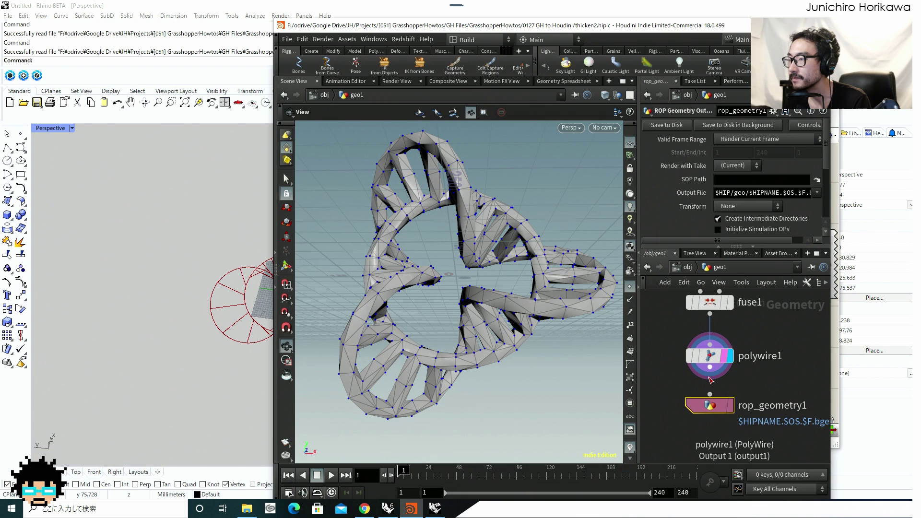
left_click_drag(710, 381, 710, 395)
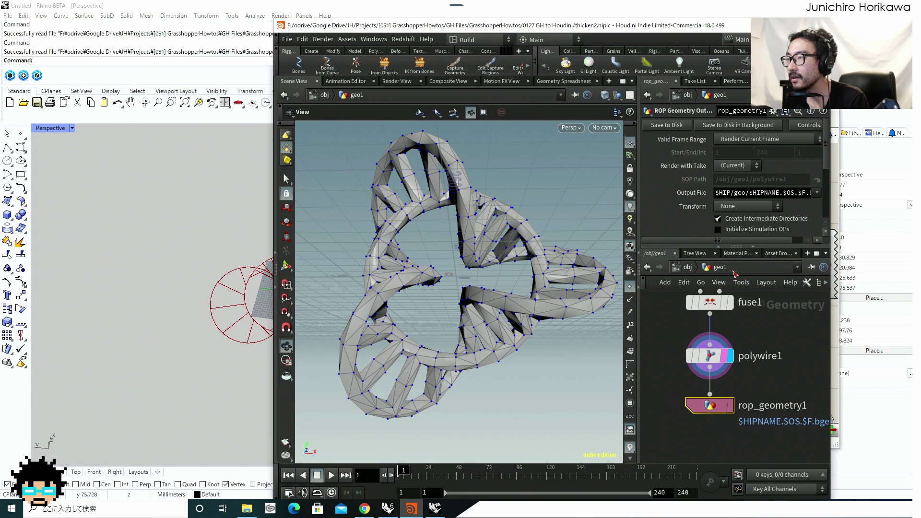
Widen the parameter and network area and set the ROP Geometry Output file to $HIP/geo/ring2.obj
left_click_drag(641, 211, 543, 204)
left_click(815, 192)
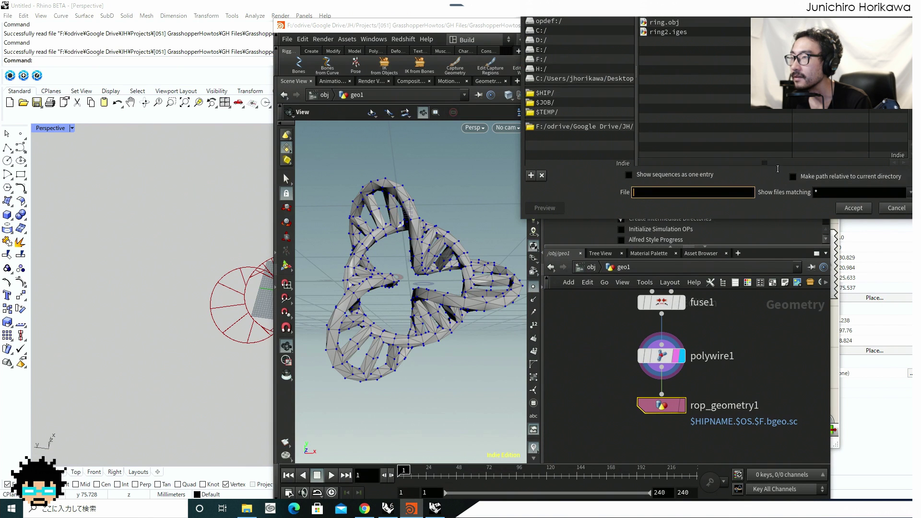
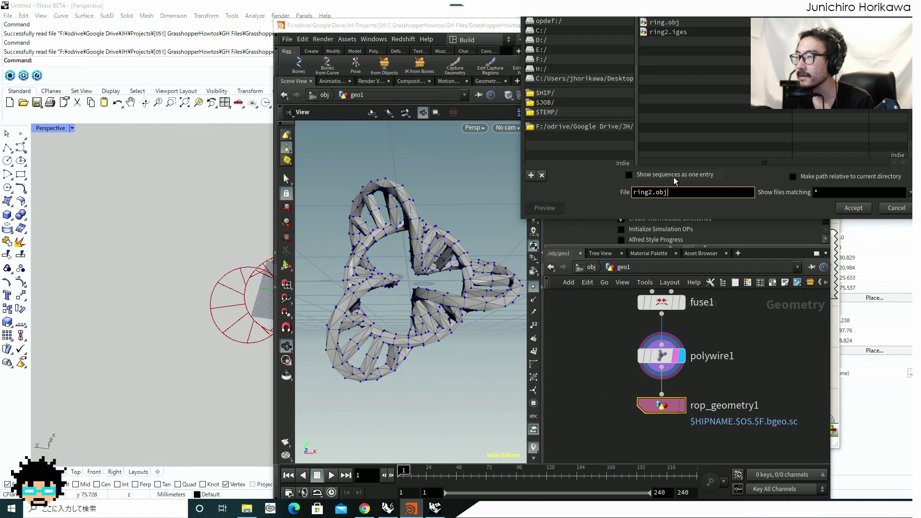
left_click(858, 208)
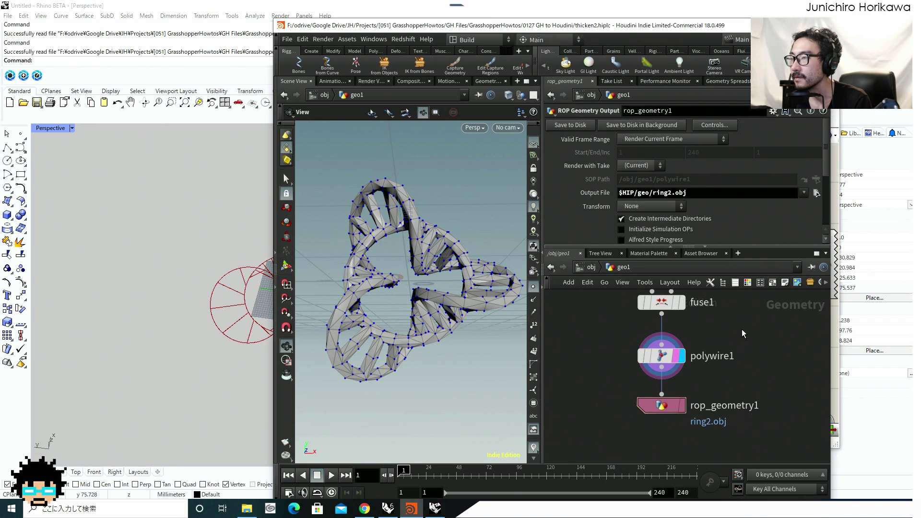
Save the thickened ring to disk from the ROP Geometry Output node and hide the points in the viewport
middle_click_drag(689, 337, 673, 329)
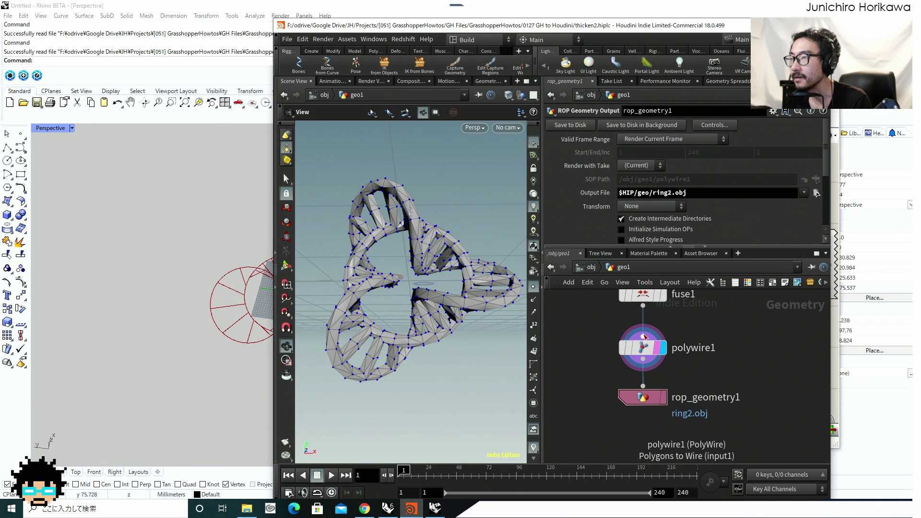
mouse_move(678, 294)
left_click_drag(642, 397, 642, 393)
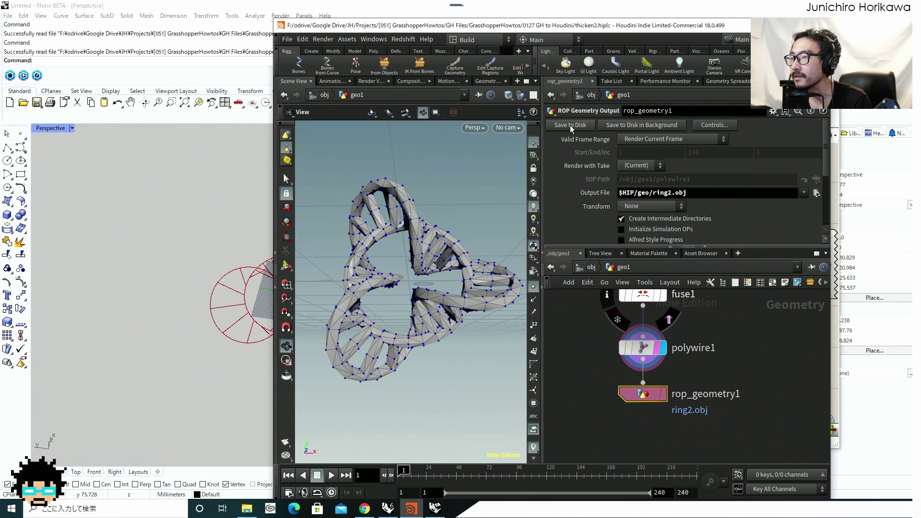
left_click(533, 287)
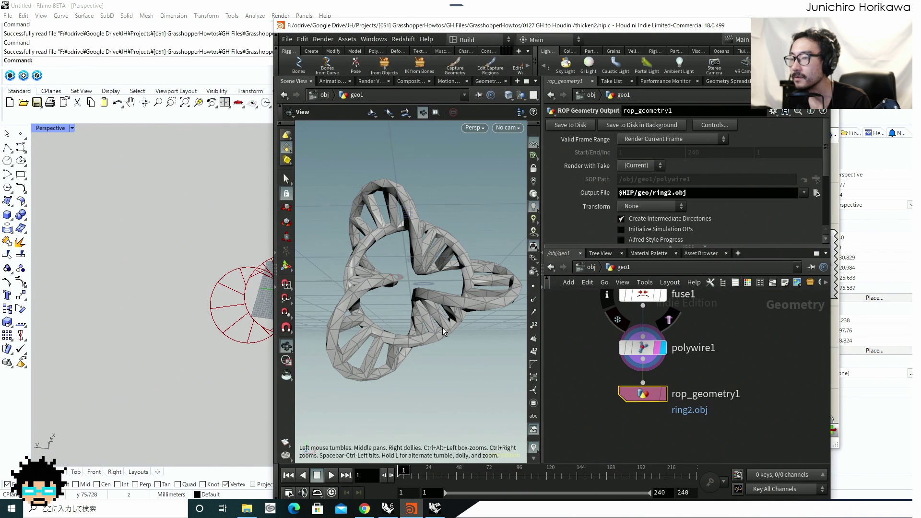
Check the exported ring2.obj in the geo folder in File Explorer, and switch to Rhino with Grasshopper
left_click(246, 508)
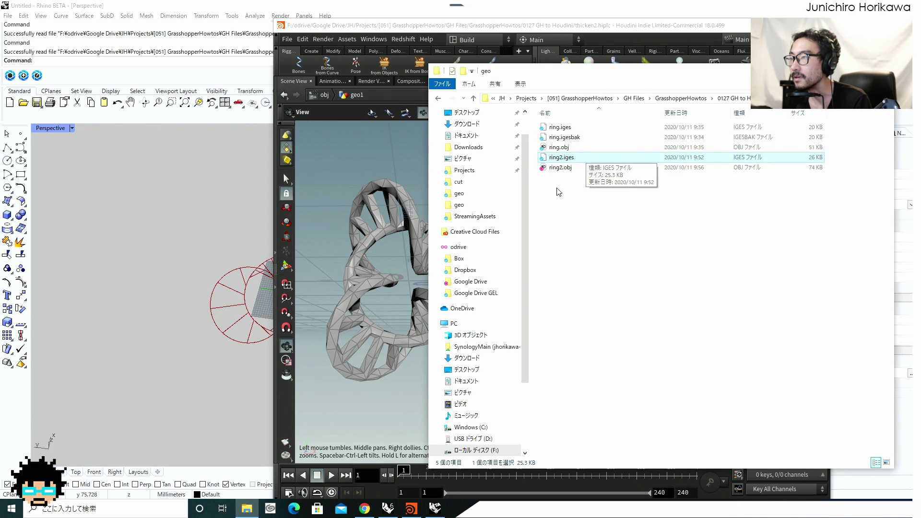
left_click(562, 169)
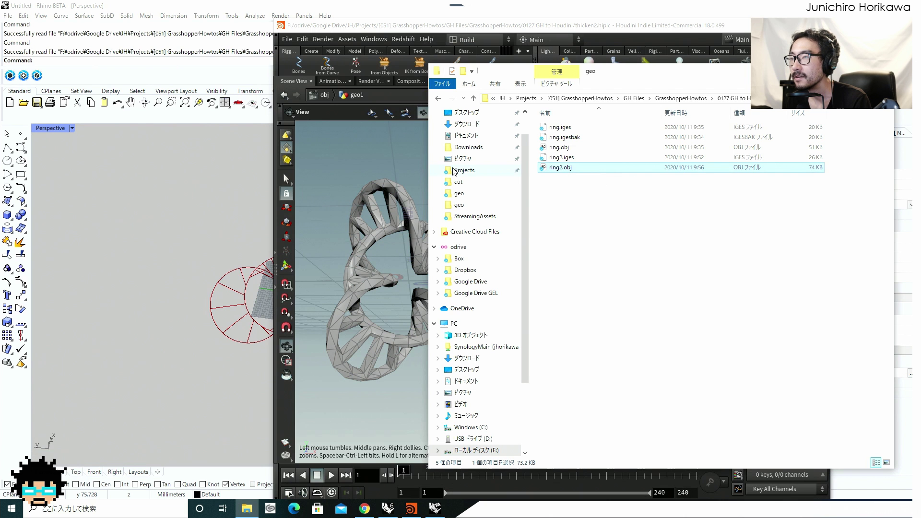
left_click(385, 155)
left_click(205, 168)
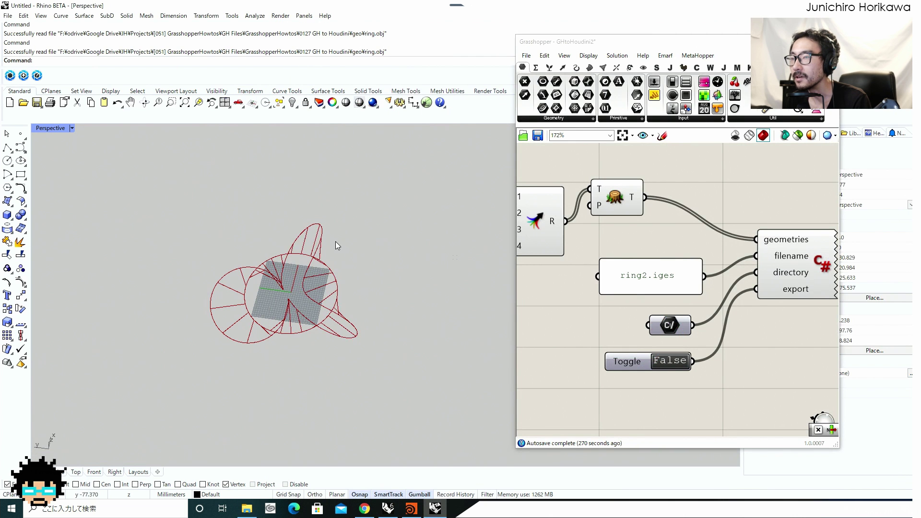
Examine the ring curves in the viewport and locate the C# import component with its file, import and reset inputs in the definition
scroll(335, 240, "down", 6)
scroll(338, 286, "up", 10)
right_click_drag(335, 241, 368, 273)
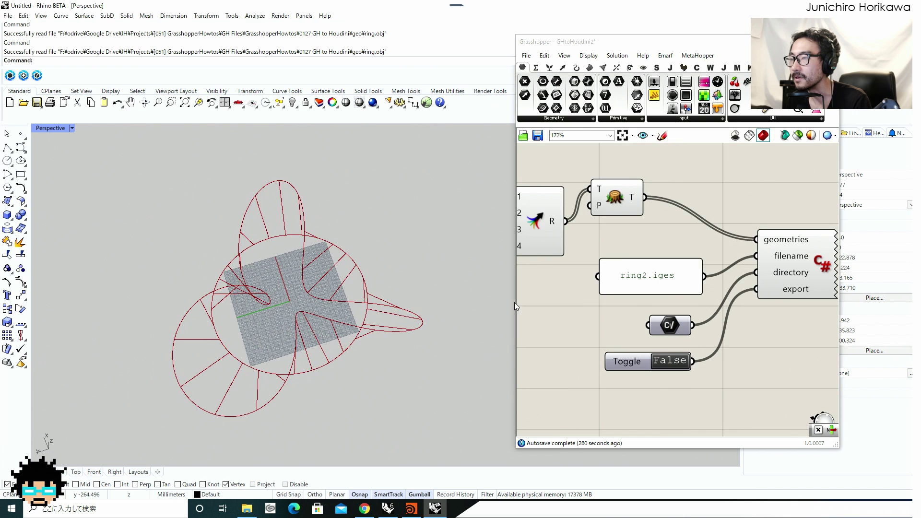
scroll(721, 289, "down", 4)
right_click_drag(721, 291, 669, 265)
scroll(663, 267, "down", 2)
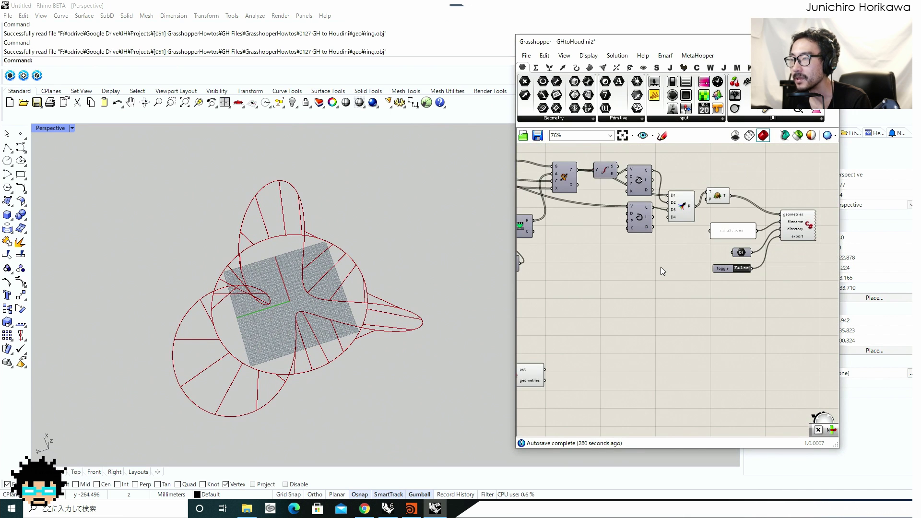
right_click_drag(612, 303, 728, 265)
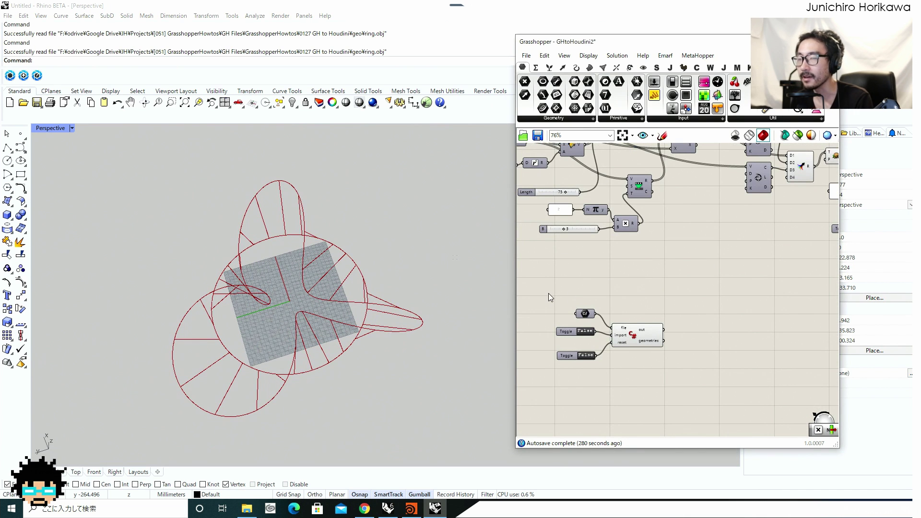
right_click_drag(372, 340, 333, 305)
scroll(373, 339, "up", 2)
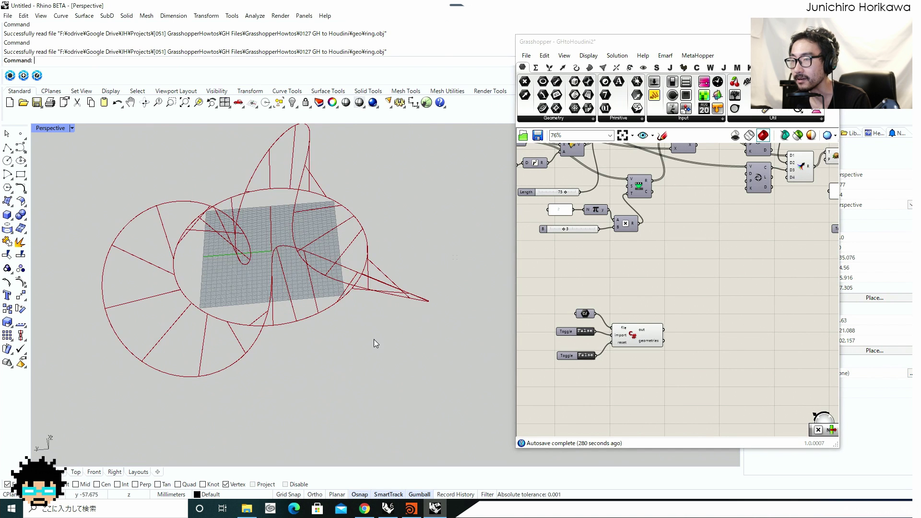
right_click_drag(373, 339, 422, 382, "shift")
right_click_drag(599, 380, 603, 381)
scroll(603, 380, "up", 3)
left_click(647, 341)
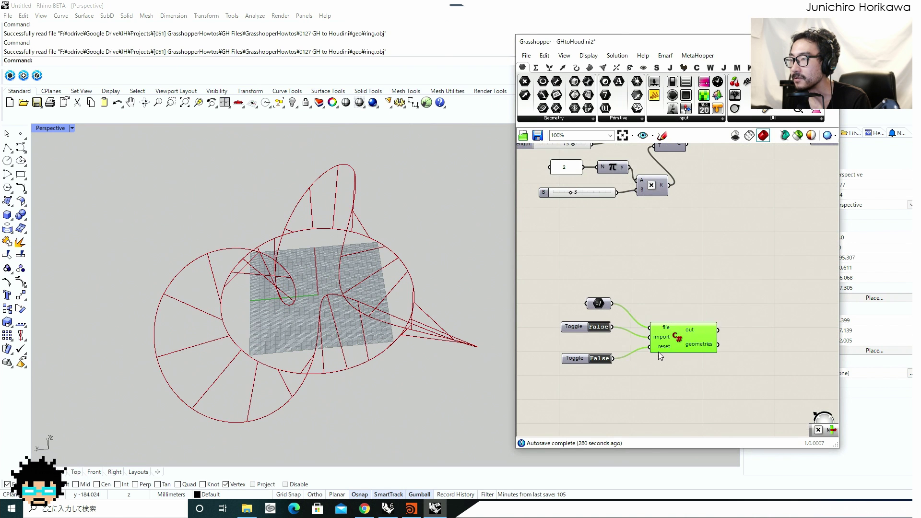
scroll(623, 341, "up", 3)
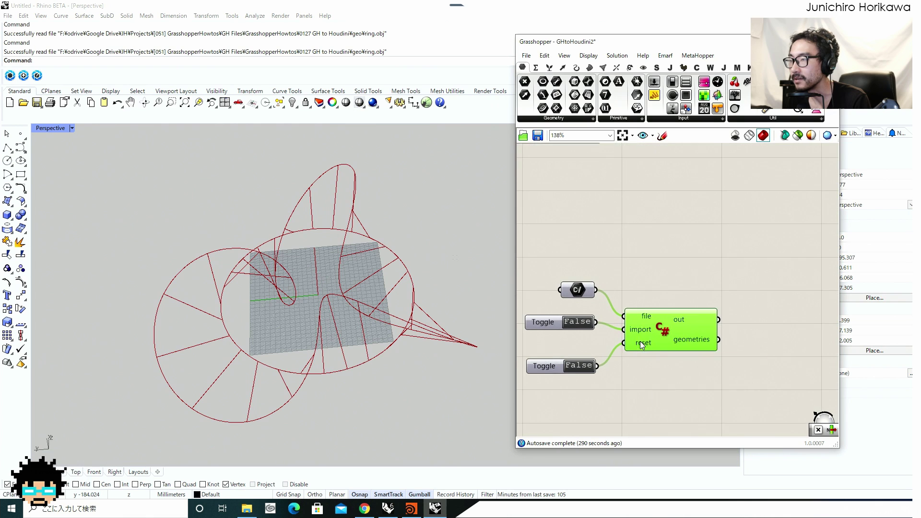
Reposition the import and reset toggles beside the C# import component
left_click_drag(572, 325, 572, 328)
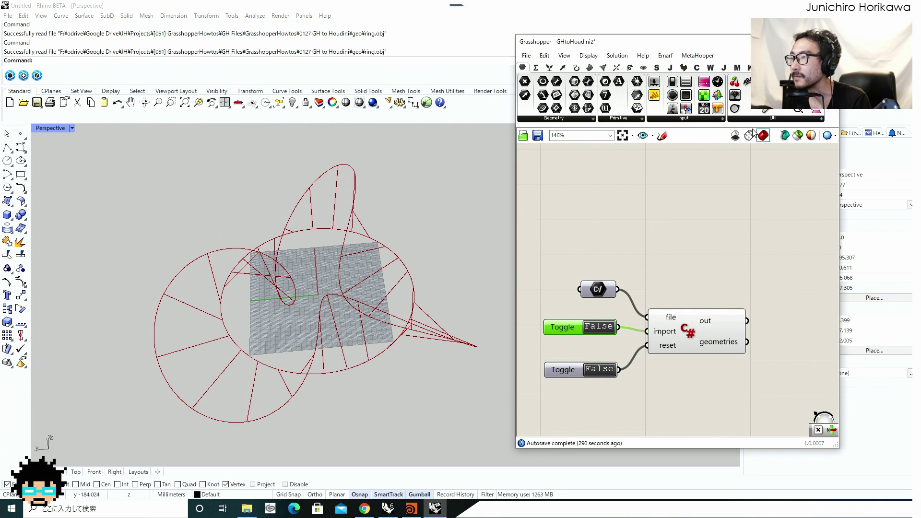
left_click(815, 56)
left_click(604, 220)
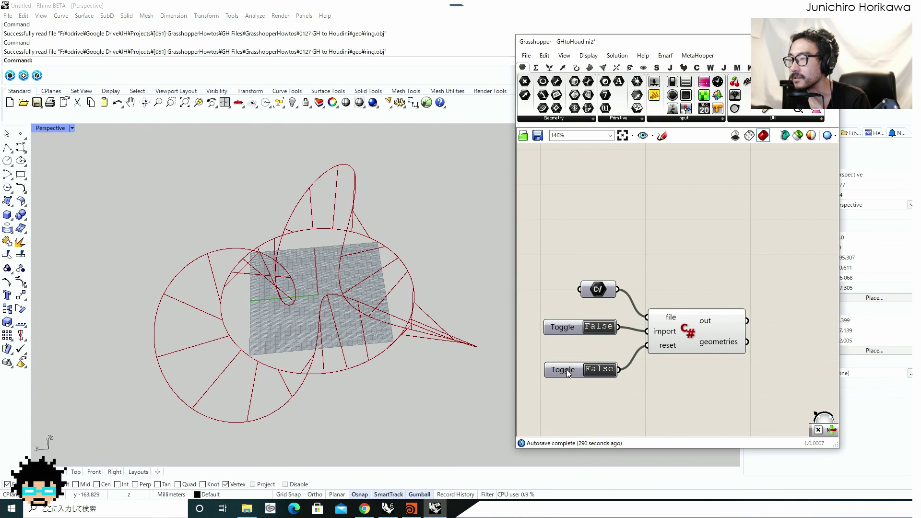
left_click_drag(567, 369, 566, 362)
scroll(575, 341, "up", 1)
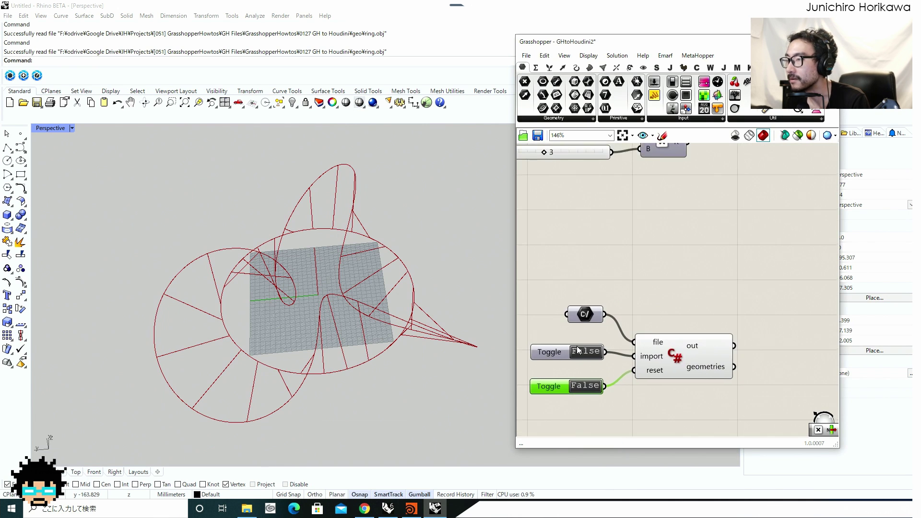
Set the file path parameter feeding the C# import component to ring2.obj in the geo folder
right_click(584, 312)
left_click(616, 401)
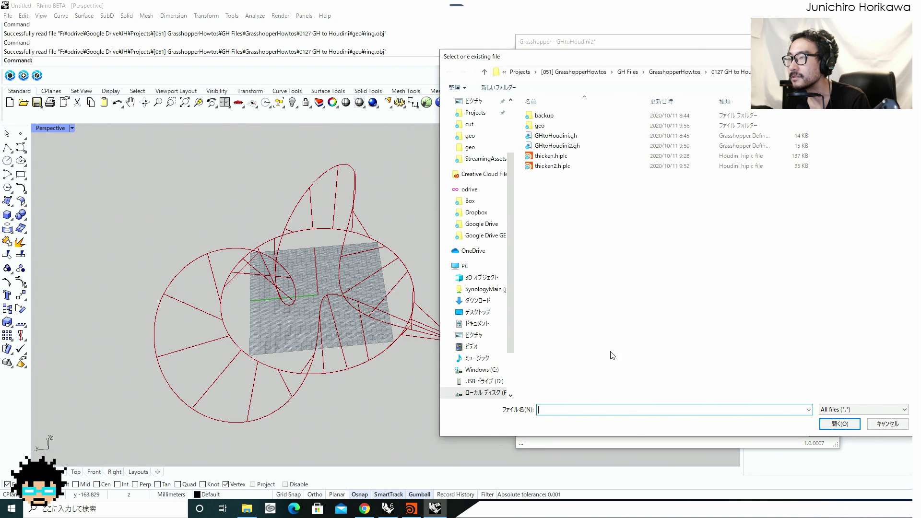
double_click(540, 125)
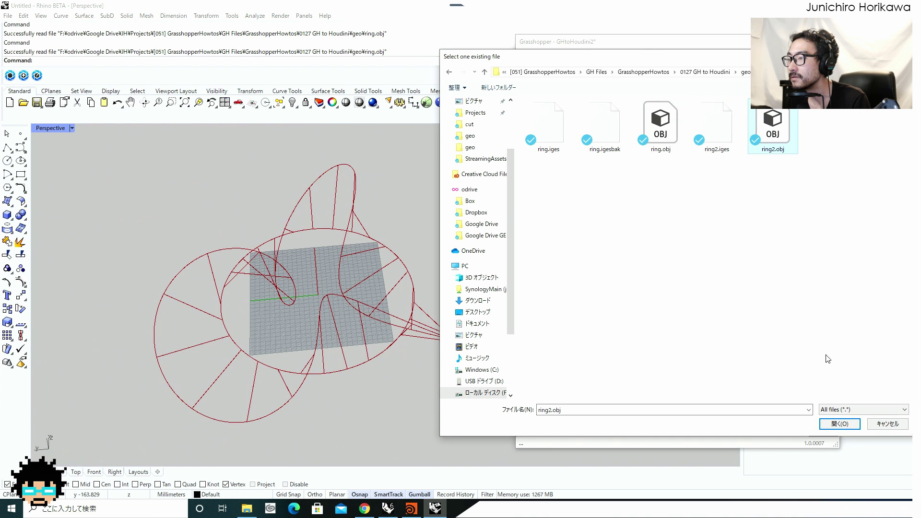
left_click(844, 425)
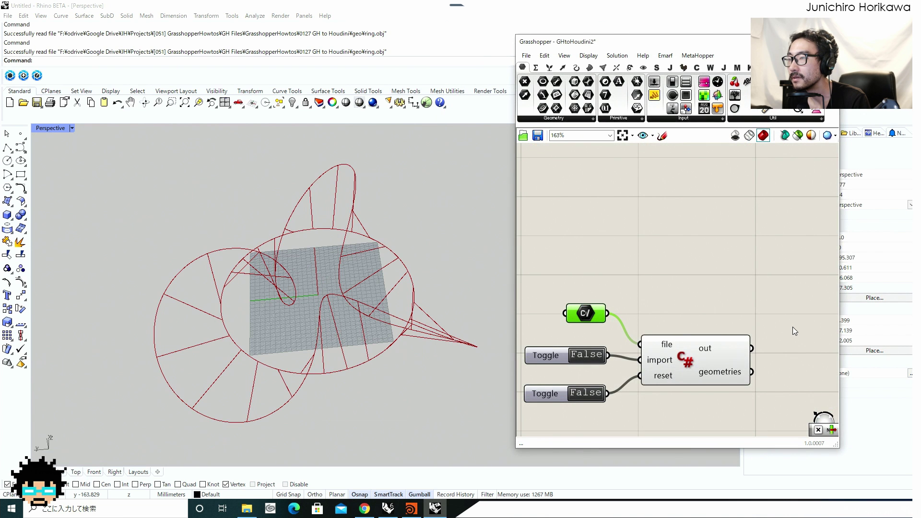
Shift the import toggle slightly, switch it to True to import the mesh, and set it back to False
left_click(775, 297)
right_click_drag(644, 326, 668, 289)
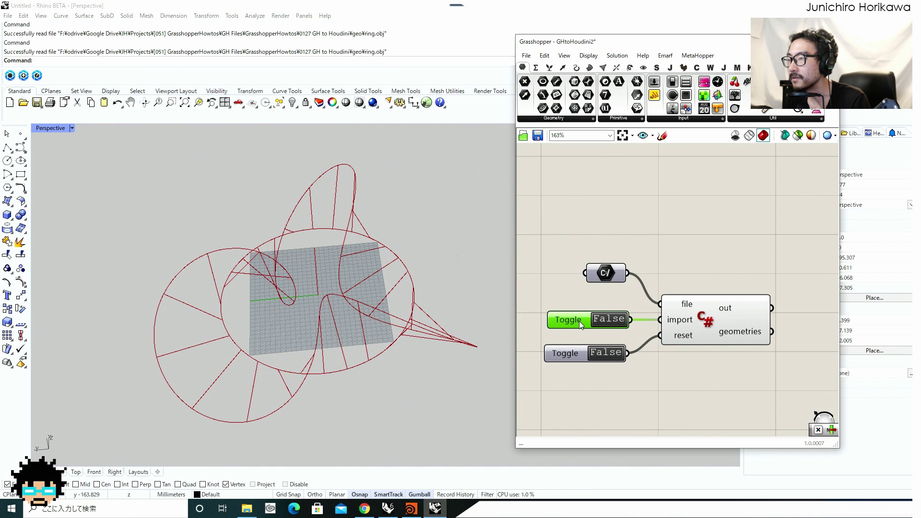
left_click_drag(579, 321, 577, 315)
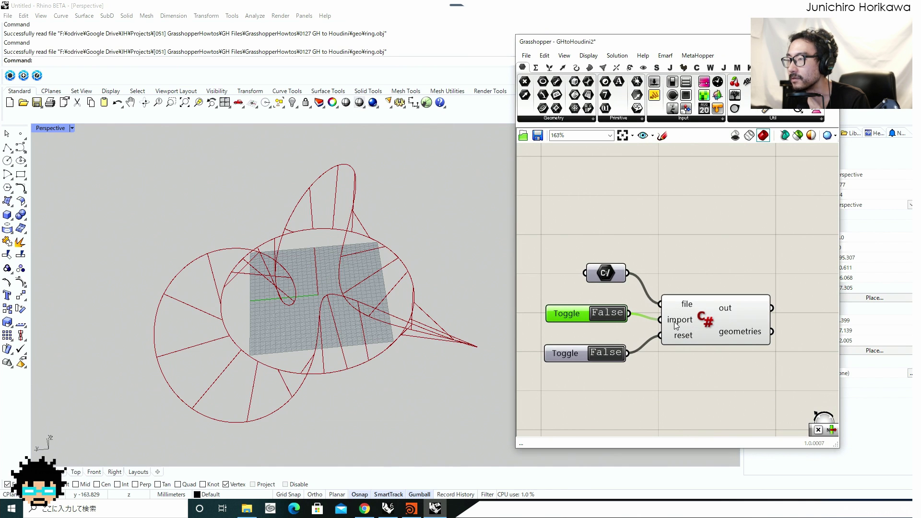
left_click(614, 315)
left_click(615, 317)
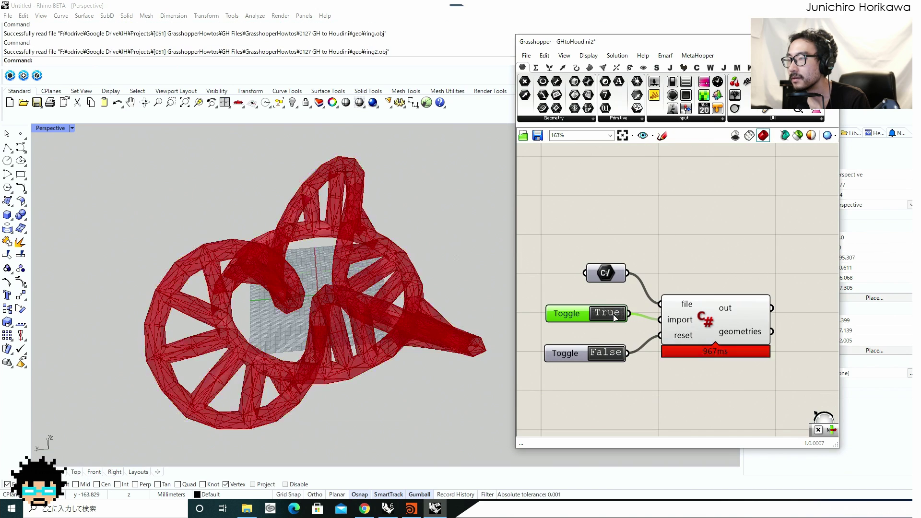
left_click(612, 315)
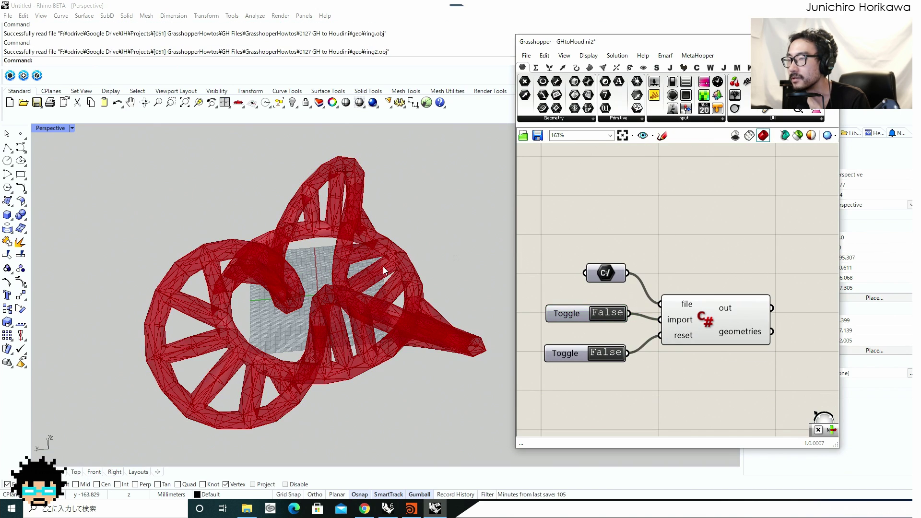
Inspect the imported ring mesh from several angles and check the C# component's geometries output
right_click_drag(382, 266, 266, 302)
right_click_drag(230, 244, 415, 285)
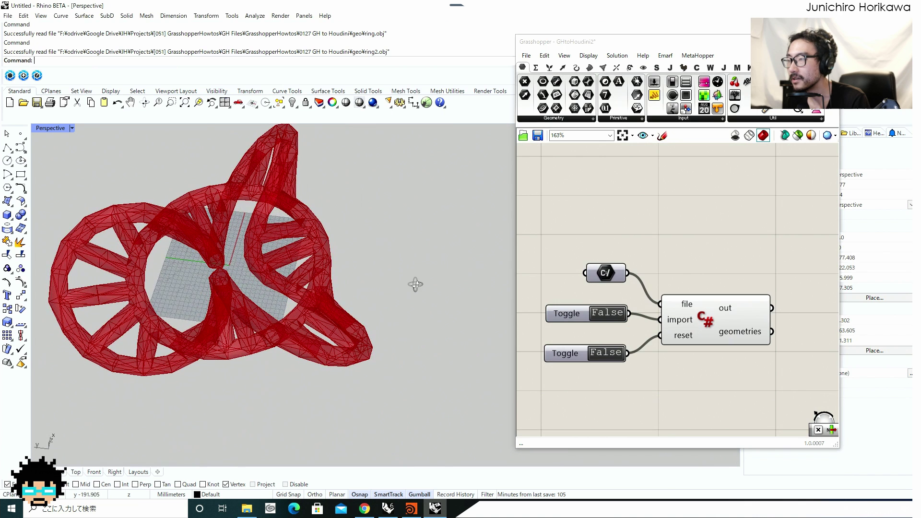
scroll(624, 343, "up", 3)
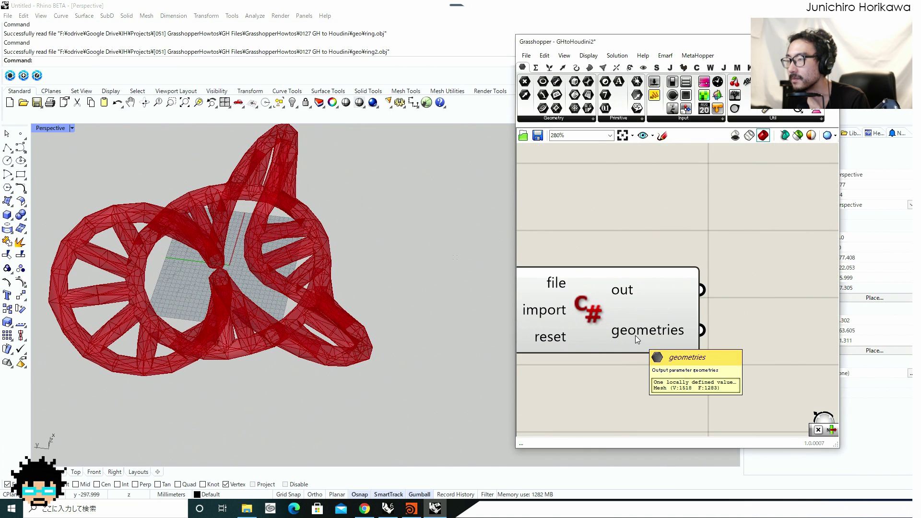
left_click(637, 335)
scroll(632, 335, "down", 3)
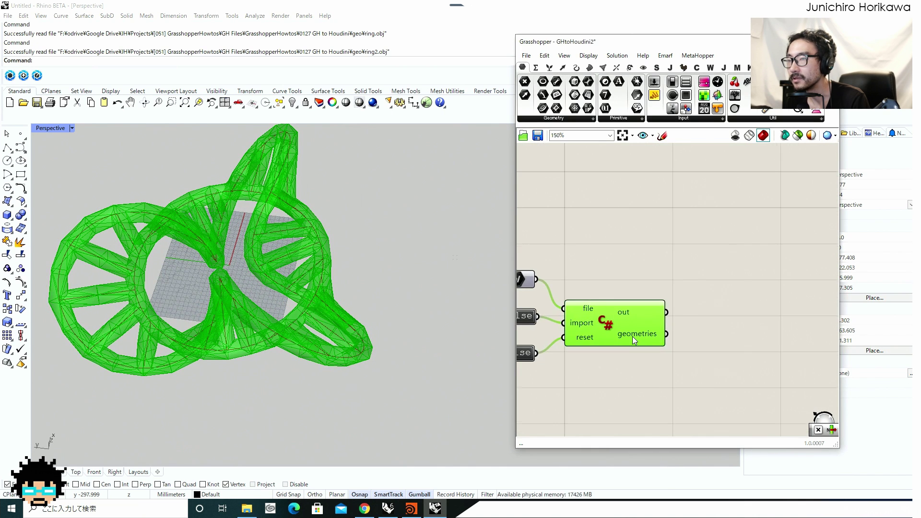
scroll(311, 276, "up", 6)
right_click_drag(310, 275, 302, 254)
scroll(289, 251, "down", 5)
Add a SubD from Mesh component and connect the C# component's geometries output to its mesh input
left_click(658, 370)
right_click_drag(657, 371, 592, 376)
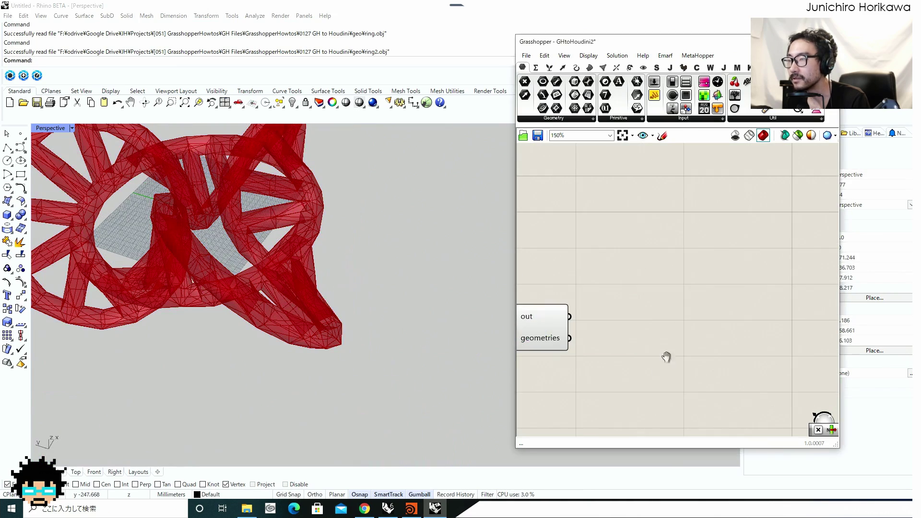
double_click(666, 358)
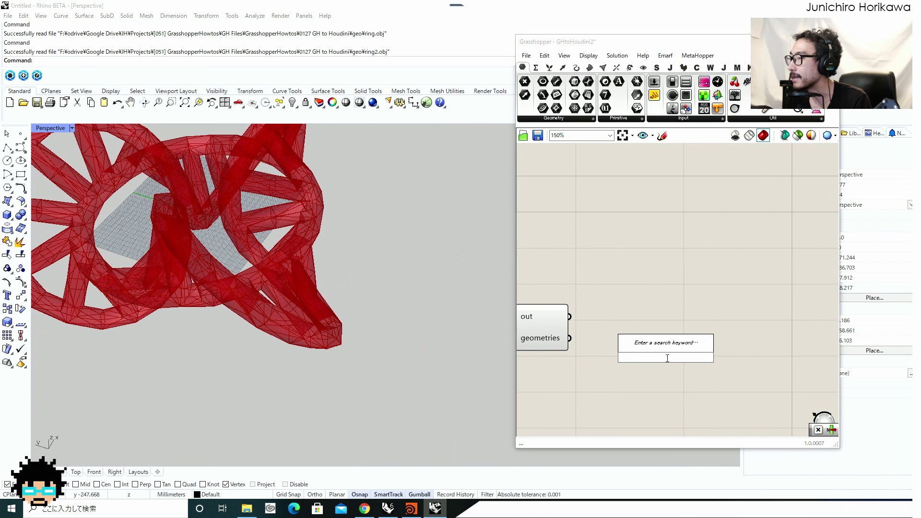
type("subd fr")
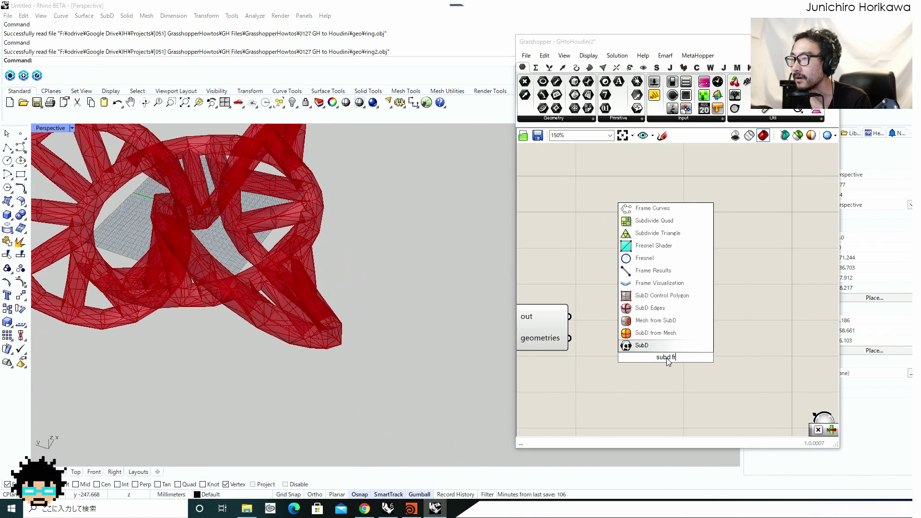
type("om")
left_click(647, 335)
left_click_drag(570, 339, 642, 334)
Hide the preview of the C# import component and inspect the smoothed SubD ring
scroll(653, 337, "down", 2)
right_click_drag(637, 378, 702, 393)
left_click_drag(656, 403, 599, 330)
middle_click(625, 385)
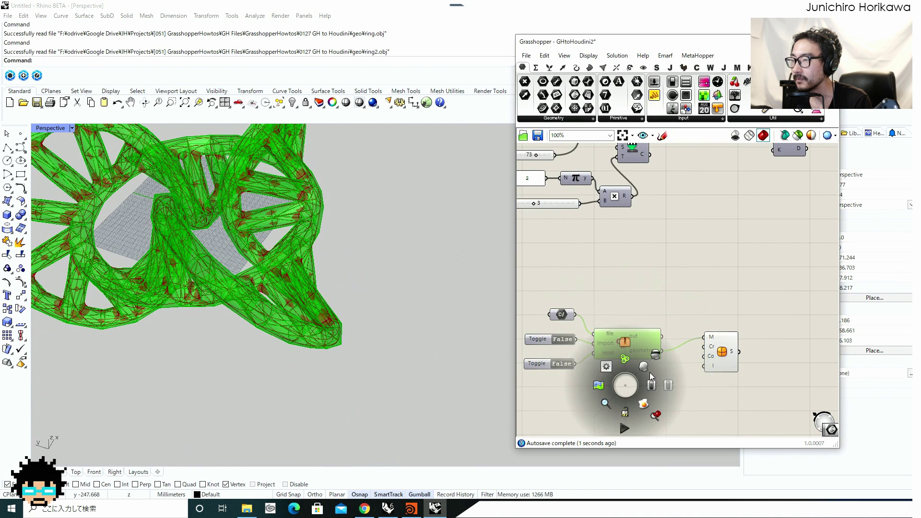
left_click(655, 358)
right_click_drag(314, 286, 345, 303, "shift")
scroll(339, 242, "up", 5)
scroll(345, 303, "down", 6)
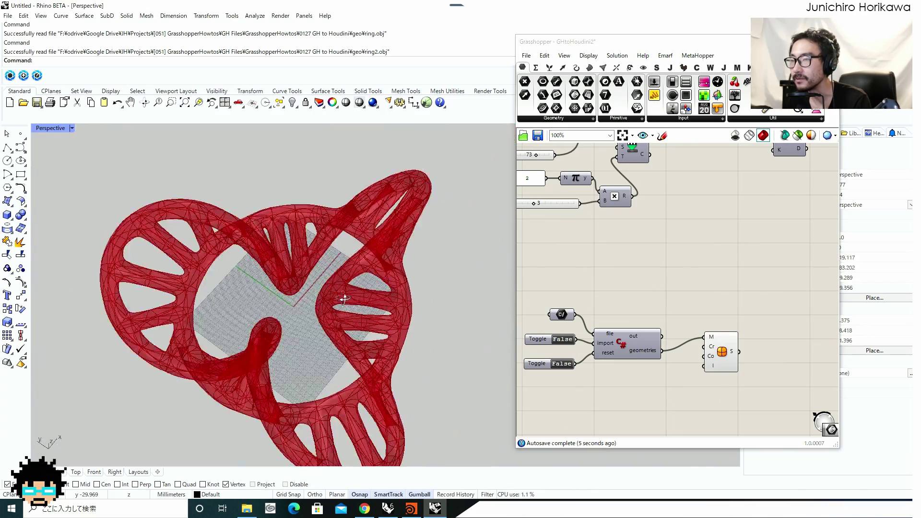
right_click_drag(214, 228, 454, 258)
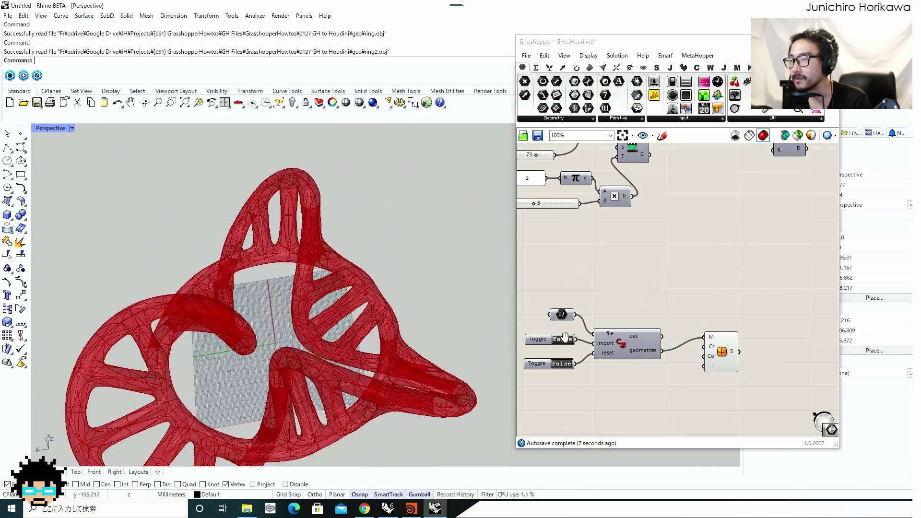
Add a Brep parameter, connect the SubD output to it, and place it next to the SubD from Mesh component
right_click_drag(616, 368, 546, 358)
left_click(640, 338)
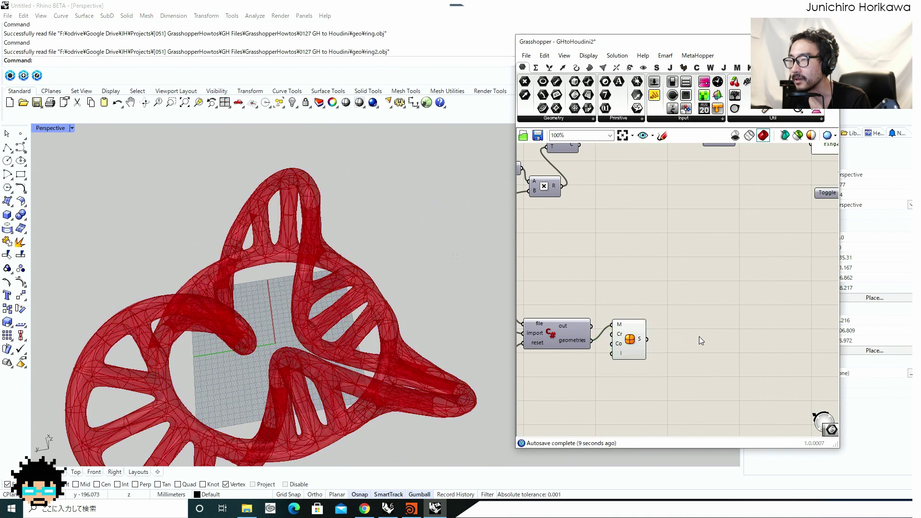
double_click(698, 336)
type("mesh")
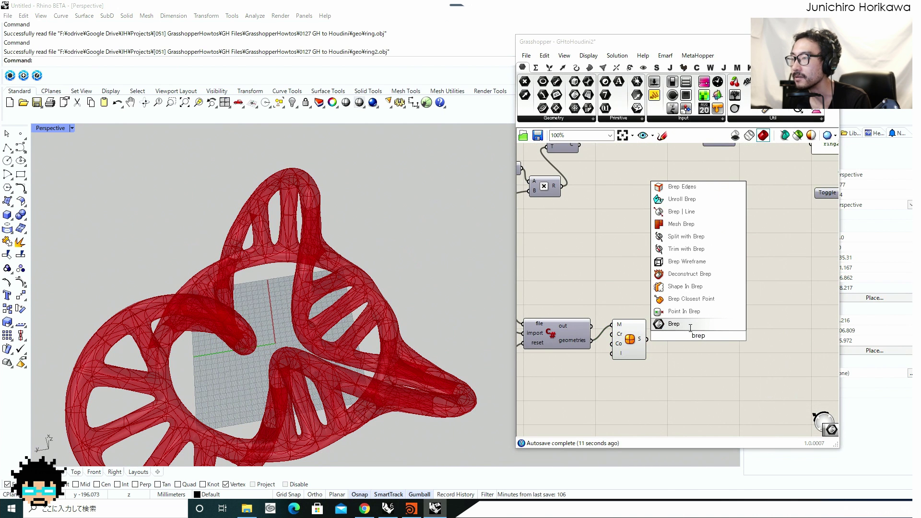
key("Return")
scroll(685, 331, "up", 5)
left_click_drag(676, 349, 681, 359)
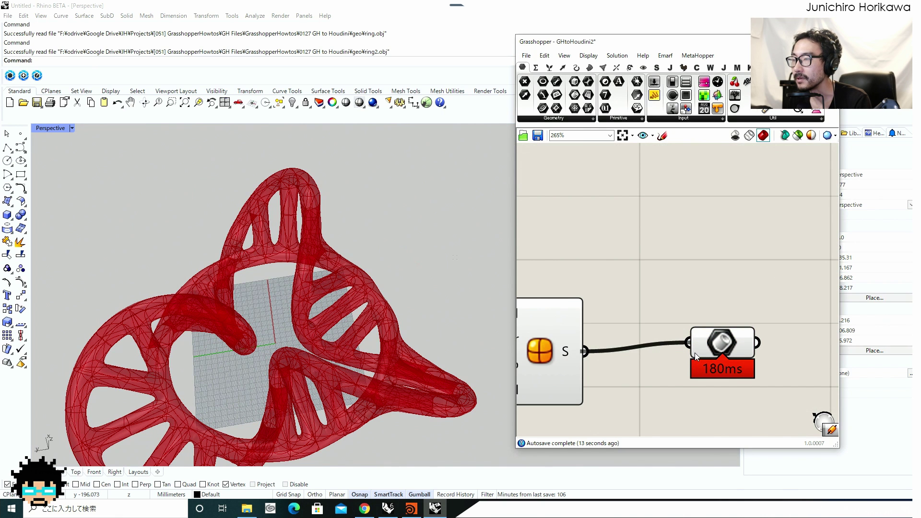
scroll(676, 356, "down", 1)
left_click_drag(700, 348, 667, 355)
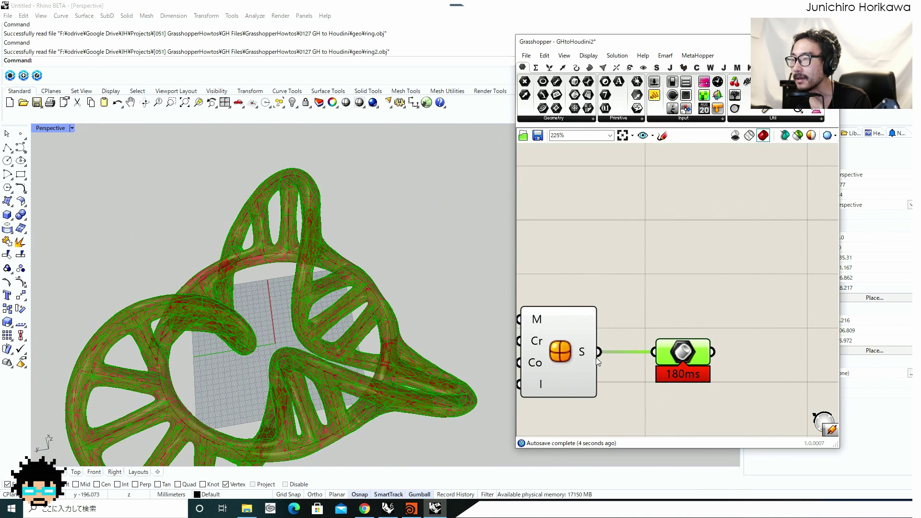
Hide the preview of the SubD from Mesh component
left_click(574, 355)
middle_click(573, 351)
left_click(597, 325)
Add a Custom Preview component and feed the Brep parameter into its geometry input
right_click_drag(791, 298, 697, 303)
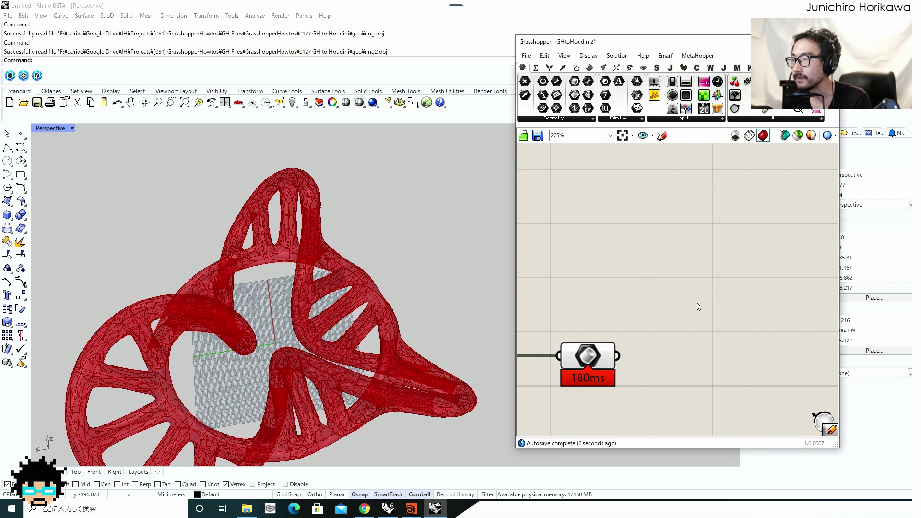
double_click(696, 302)
type("prev")
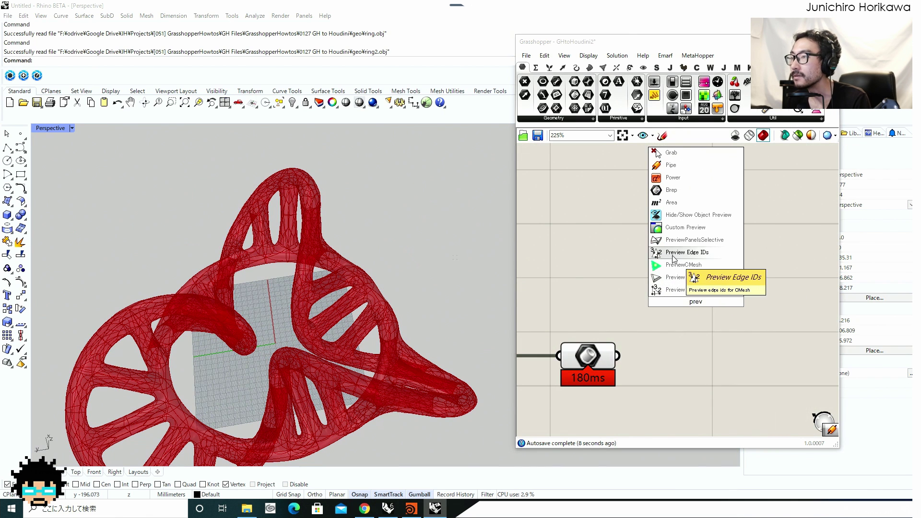
left_click(672, 226)
left_click_drag(618, 355, 705, 346)
Add a Colour Swatch and connect it to the material input of the Custom Preview component
right_click_drag(660, 398, 660, 330)
left_click(643, 363)
double_click(643, 364)
type("swa")
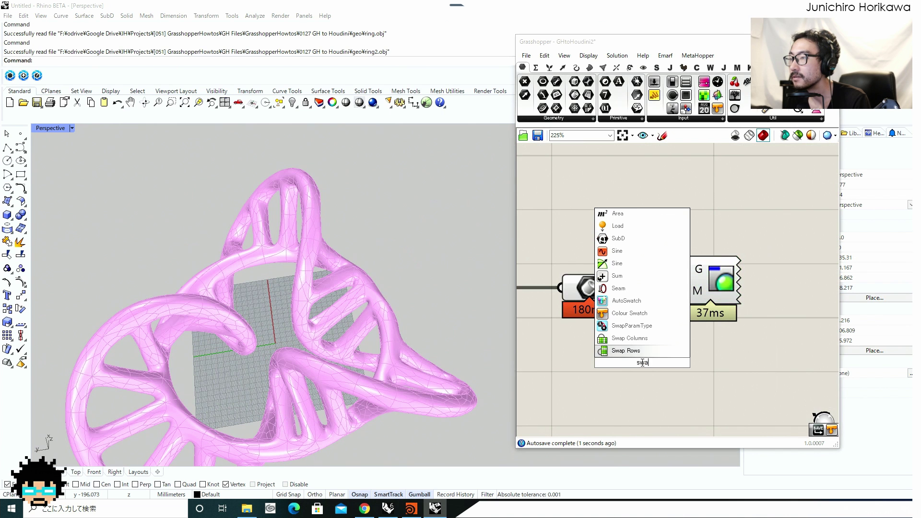
left_click(625, 314)
left_click_drag(642, 353, 682, 291)
Set the swatch to a light blue with hue 220, saturation 49 and value 100
left_click(655, 376)
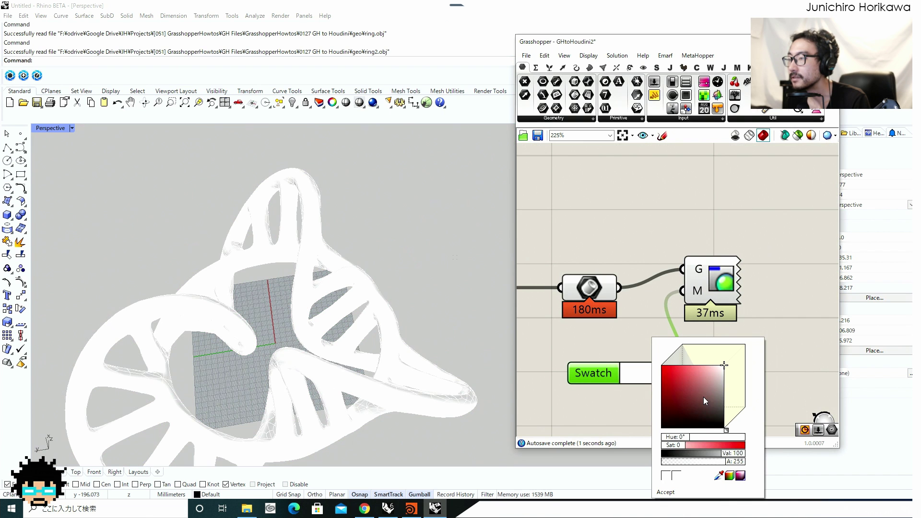
left_click_drag(682, 436, 702, 437)
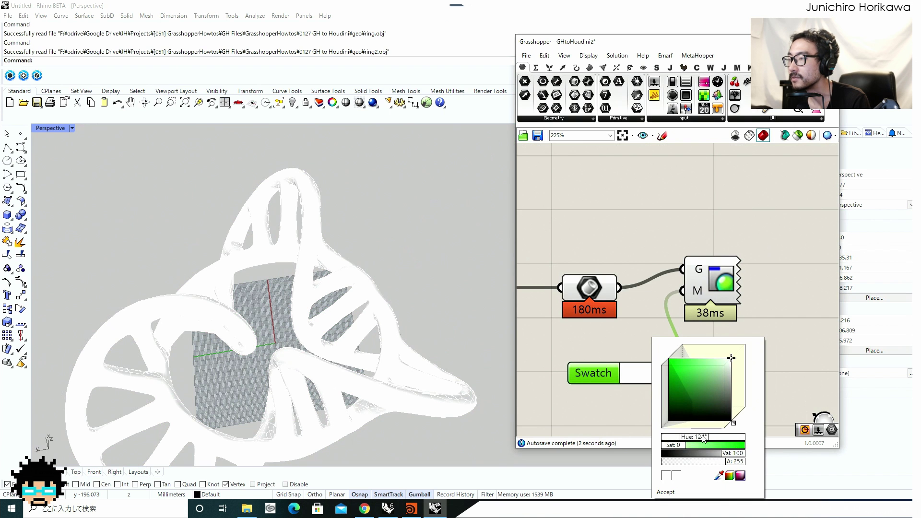
left_click_drag(696, 381, 683, 358)
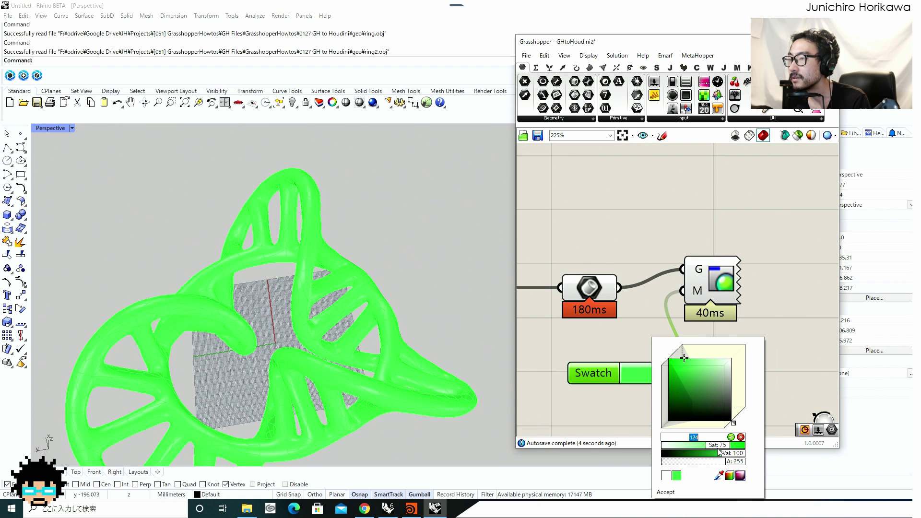
left_click_drag(719, 450, 710, 447)
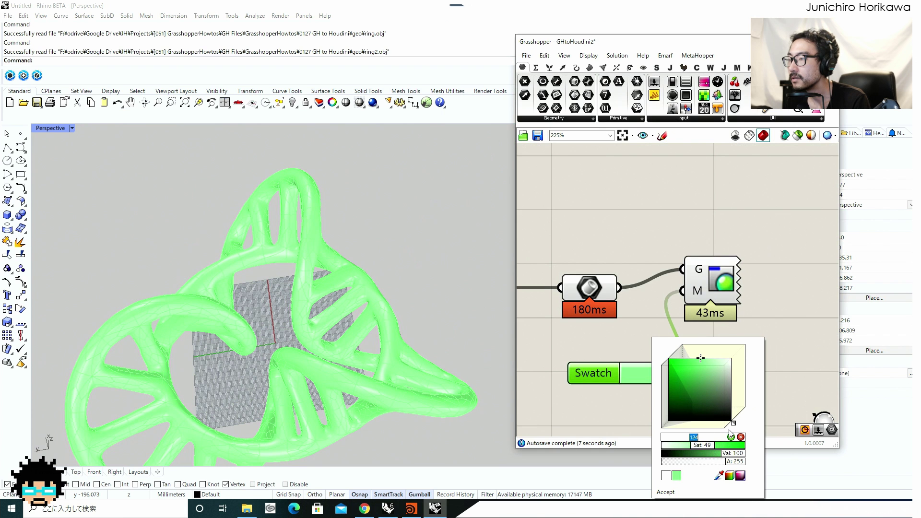
left_click_drag(693, 439, 710, 441)
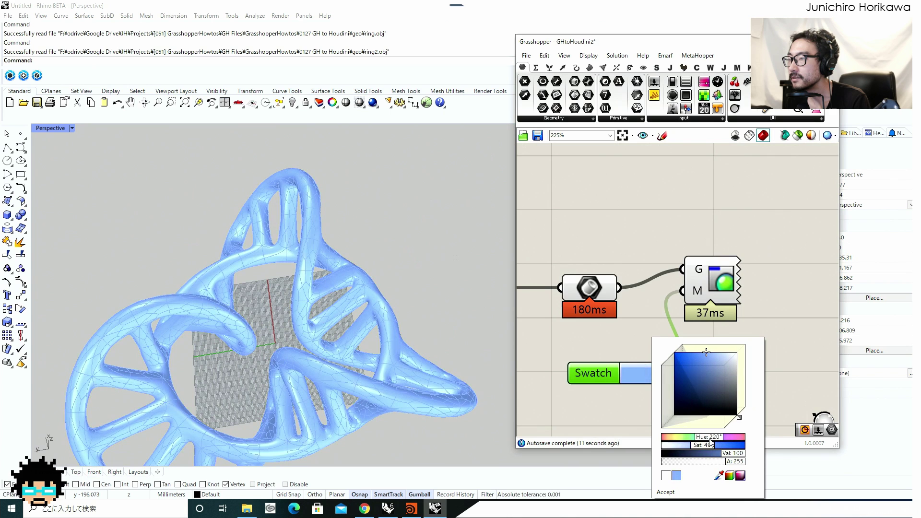
left_click(776, 361)
Bake the Brep ring into Rhino and move the baked polysurface away from the Grasshopper preview
mouse_move(294, 293)
right_mouse_down()
mouse_move(294, 306)
mouse_move(294, 298)
right_mouse_up()
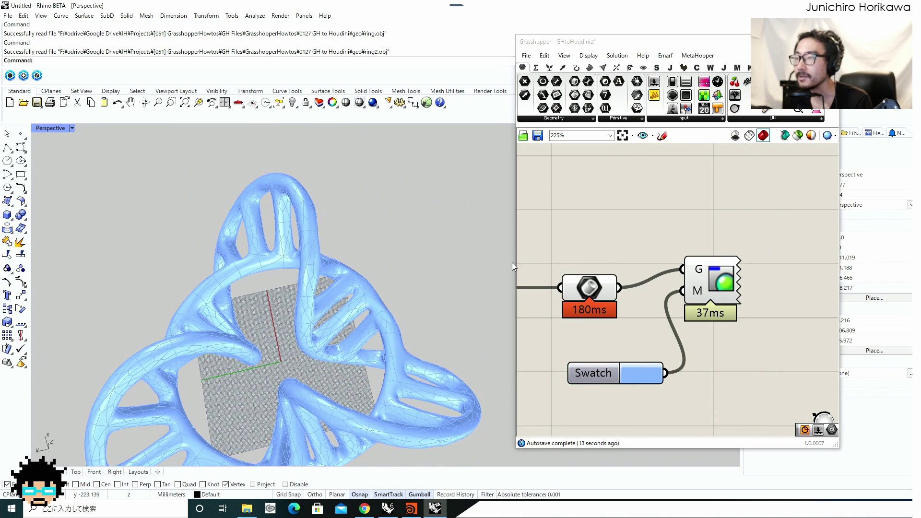
left_click(586, 290)
key("space")
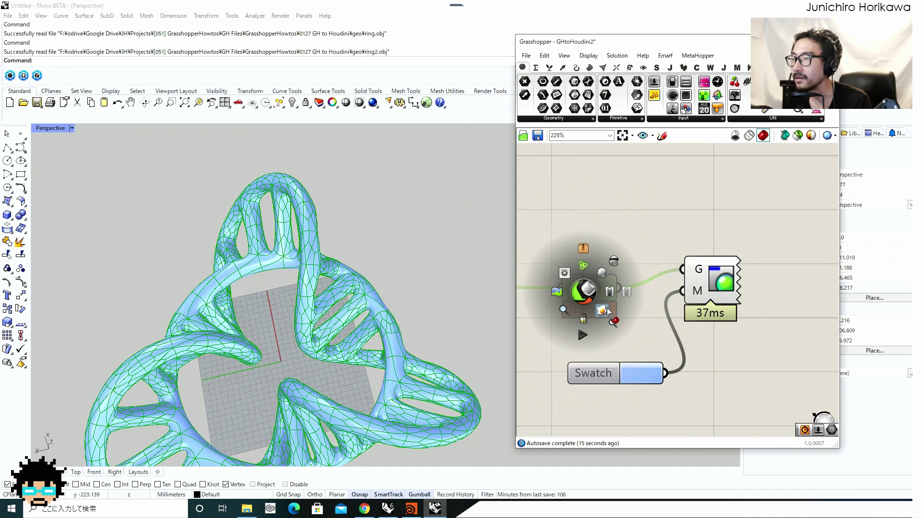
left_click(607, 311)
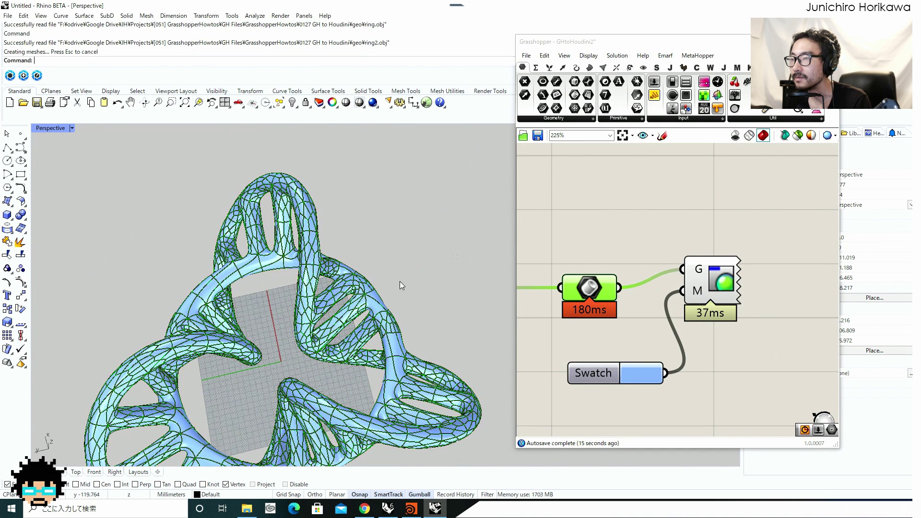
scroll(398, 284, "down", 4)
left_click(345, 331)
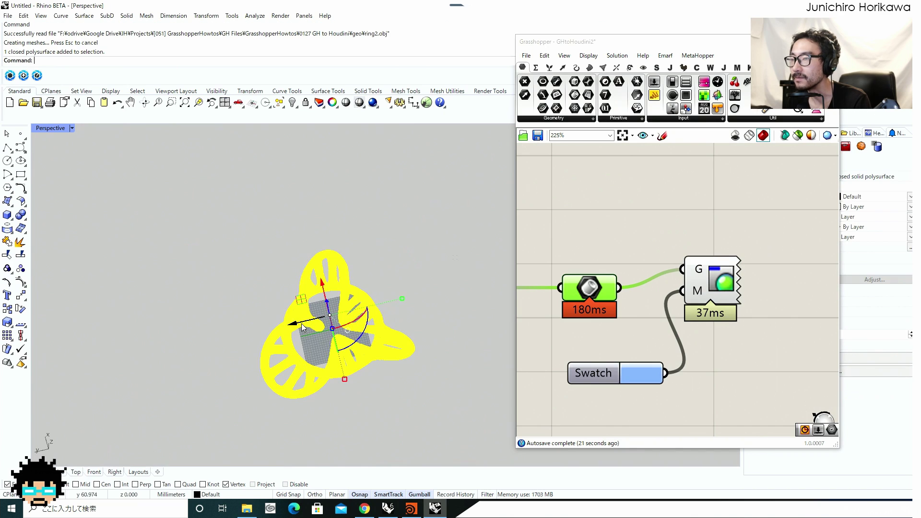
left_click_drag(295, 323, 236, 306)
left_click(237, 305)
Inspect the surface patches of the baked ring polysurface from several distances and angles
right_click_drag(235, 332, 274, 336)
scroll(291, 301, "up", 8)
right_click_drag(295, 300, 243, 323)
scroll(282, 268, "up", 6)
scroll(330, 335, "down", 9)
scroll(288, 297, "down", 4)
right_click_drag(460, 305, 319, 304, "shift")
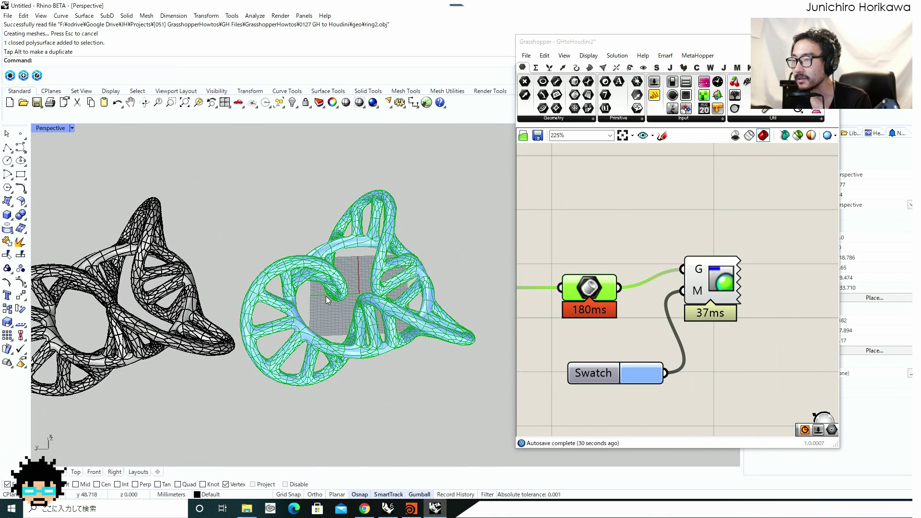
Delete the baked ring polysurface from Rhino and deselect the Brep parameter
left_click(182, 277)
key("Delete")
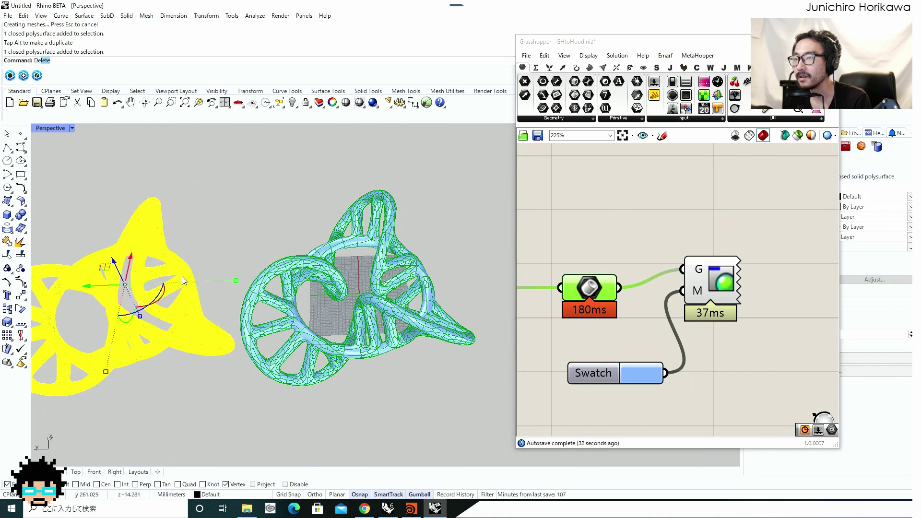
right_click_drag(329, 298, 354, 331)
scroll(533, 304, "down", 6)
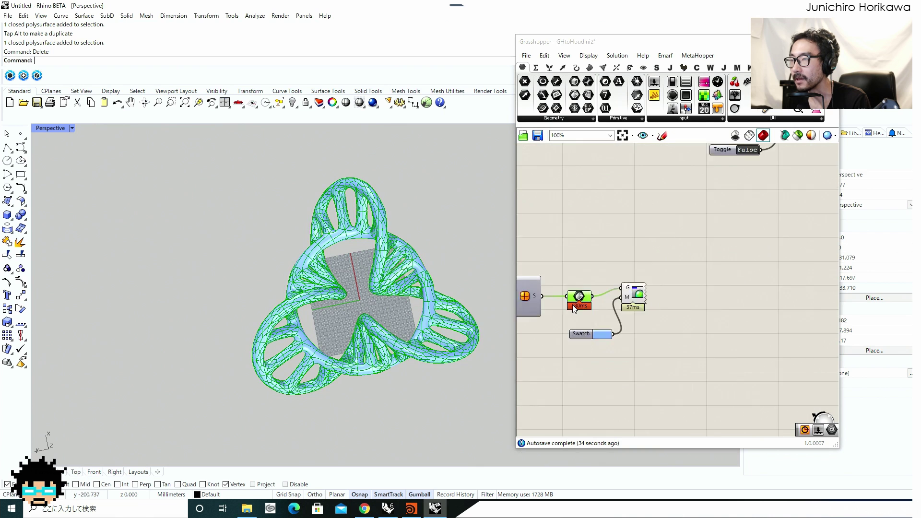
left_click(583, 280)
scroll(623, 336, "up", 3)
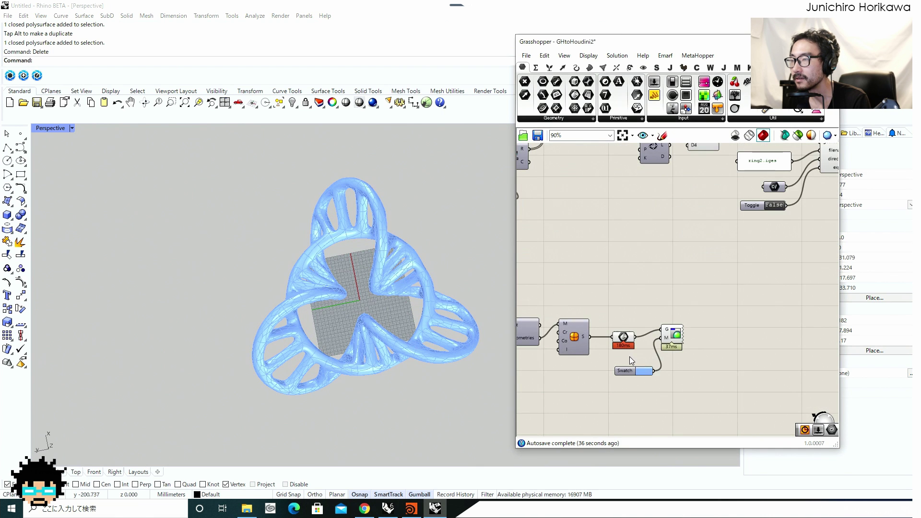
Hide the preview of the Brep parameter
left_click(622, 338)
middle_click(599, 315)
left_click(629, 288)
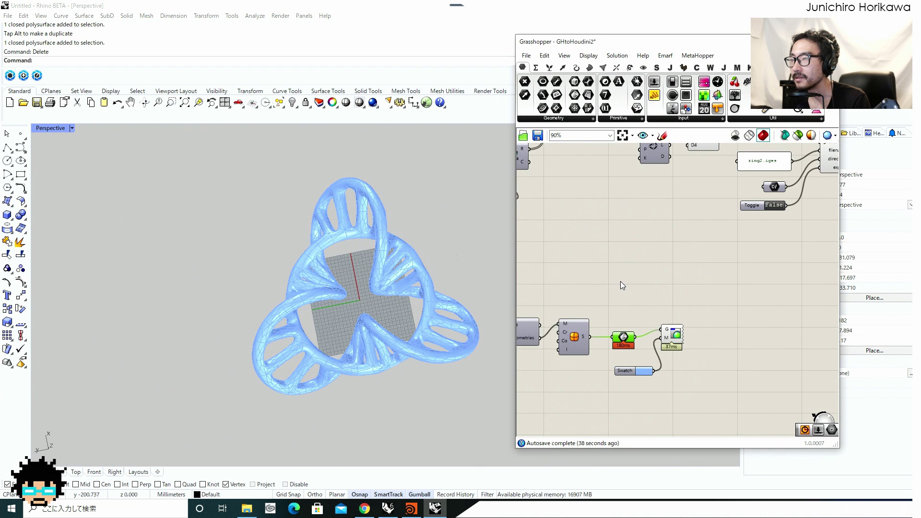
left_click(619, 278)
Shift the Entwine component slightly and hide the coloured ring shown by the Custom Preview component
scroll(613, 269, "down", 2)
right_click_drag(591, 248, 700, 325)
right_click_drag(668, 274, 579, 345)
scroll(720, 321, "up", 3)
left_click(679, 320)
left_click_drag(678, 324, 674, 334)
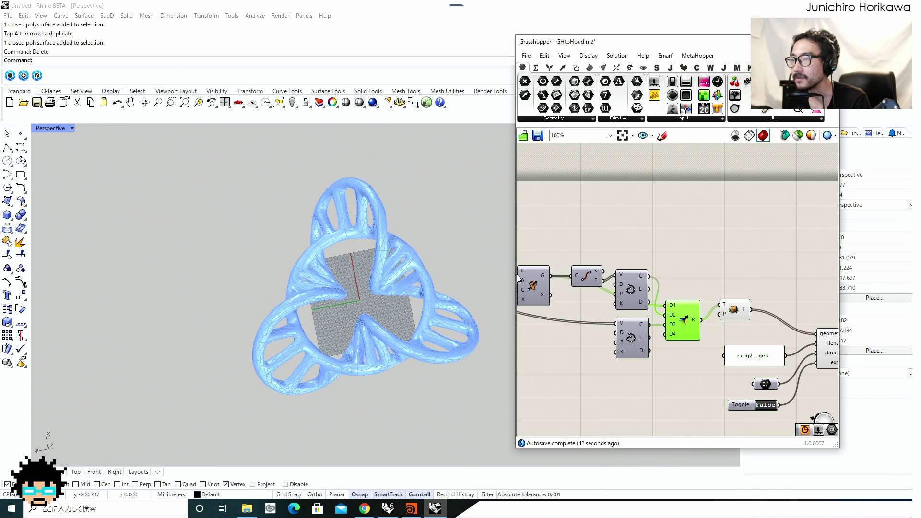
scroll(641, 345, "down", 4)
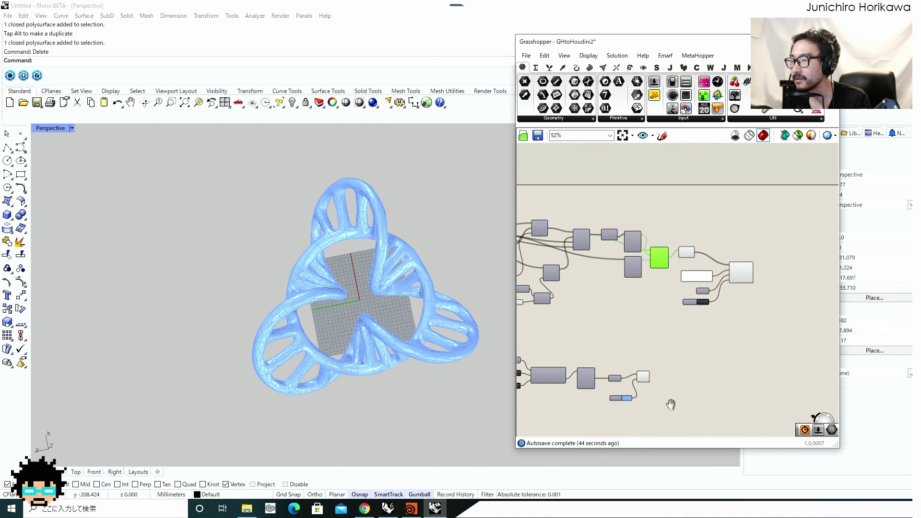
middle_click(660, 373)
left_click(690, 345)
scroll(710, 358, "up", 4)
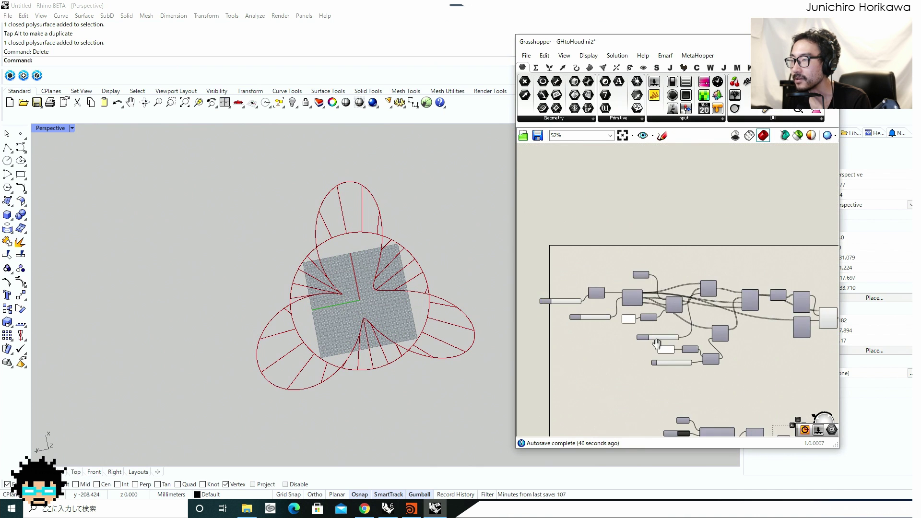
Lower the Count slider that divides the circle and set the B multiplier slider to 4
right_click_drag(591, 333, 683, 345)
scroll(645, 331, "up", 2)
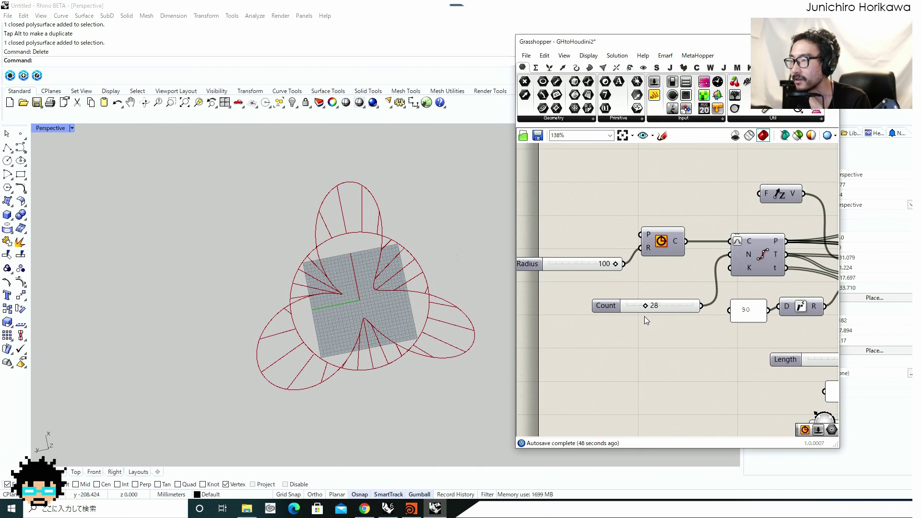
left_click_drag(645, 306, 639, 306)
right_click_drag(665, 342, 517, 318)
scroll(675, 381, "up", 2)
left_click_drag(663, 373, 672, 373)
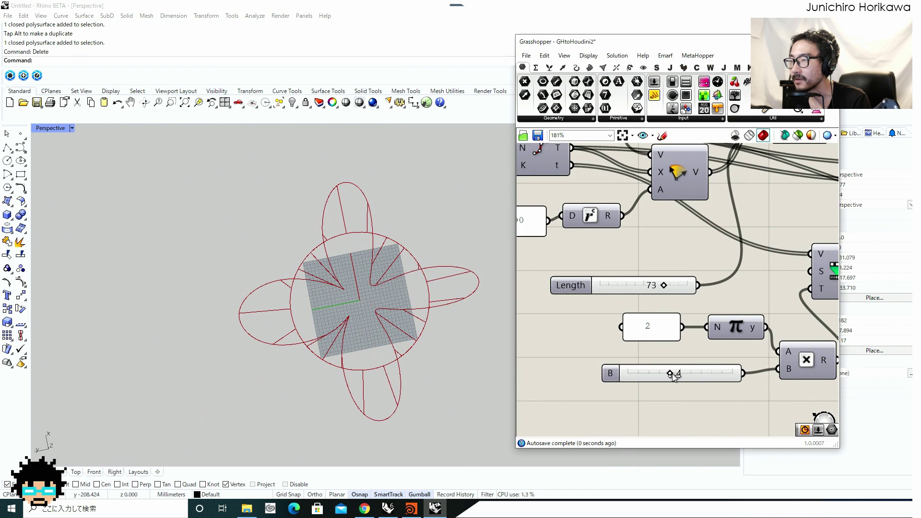
Reduce the Length slider to shorten the ring's arches and check the reshaped curves
left_click_drag(660, 291, 631, 287)
right_click_drag(382, 251, 401, 232)
scroll(565, 267, "down", 3)
scroll(567, 271, "down", 3)
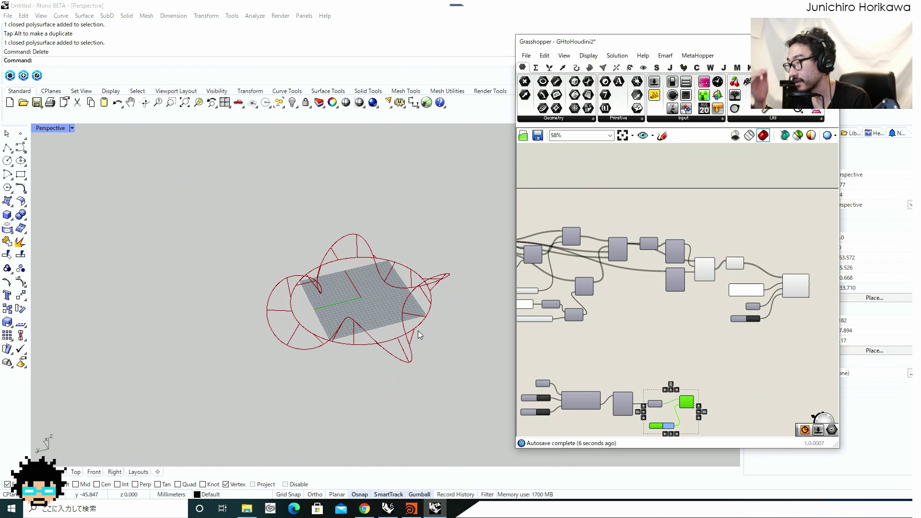
scroll(688, 401, "up", 3)
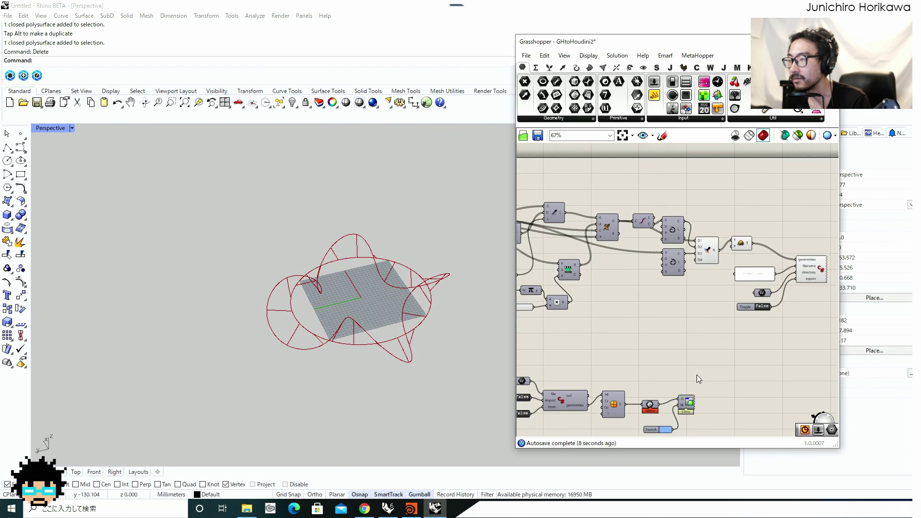
right_click_drag(772, 326, 671, 375)
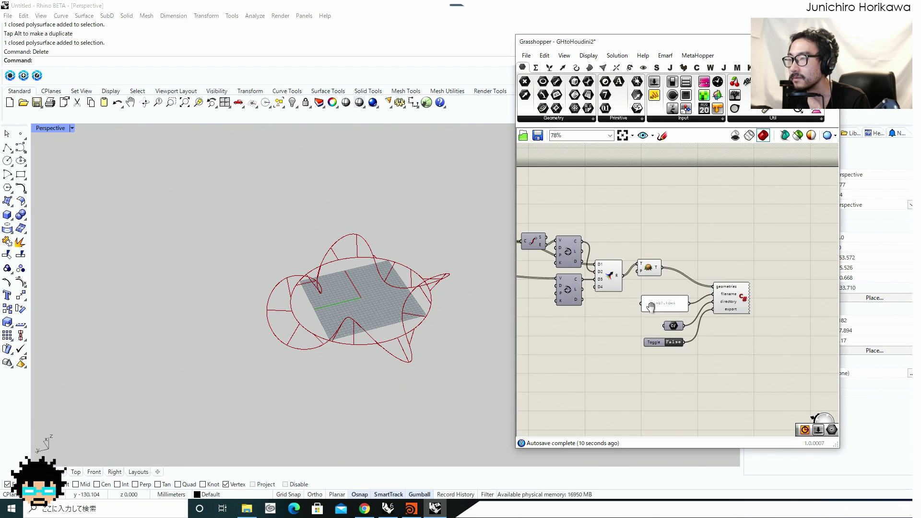
Export the reshaped ring curves from Grasshopper as ring2.iges with the C# export component
scroll(649, 306, "up", 1)
scroll(677, 354, "up", 3)
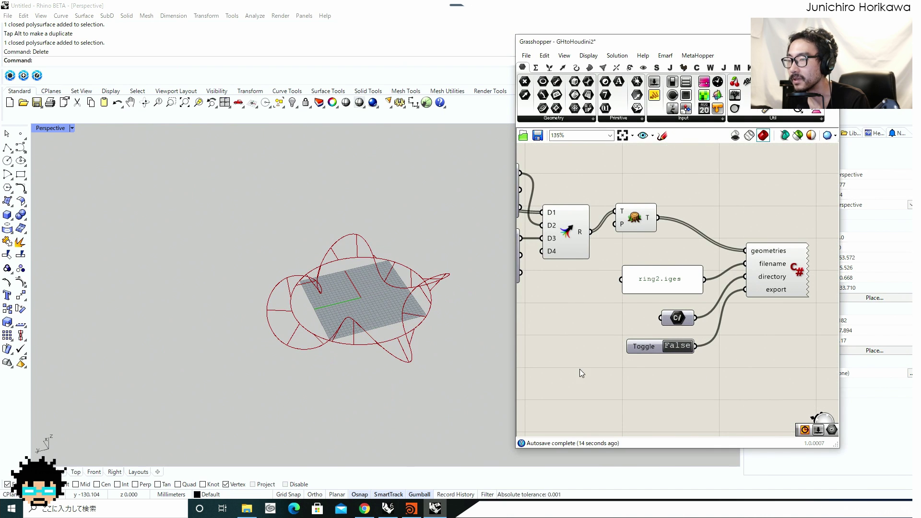
left_click_drag(649, 274, 654, 274)
Switch to Houdini and reload ring2.iges in the file1 node
left_click(413, 508)
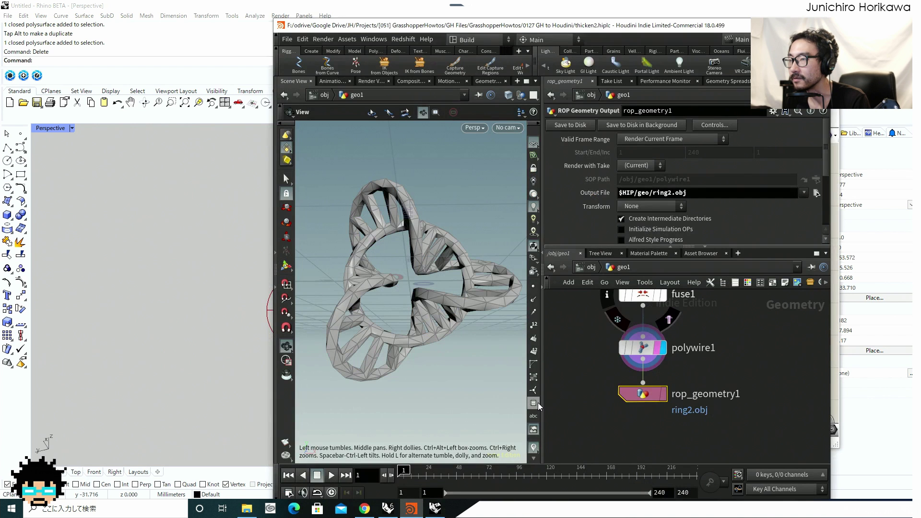
scroll(602, 365, "up", 5)
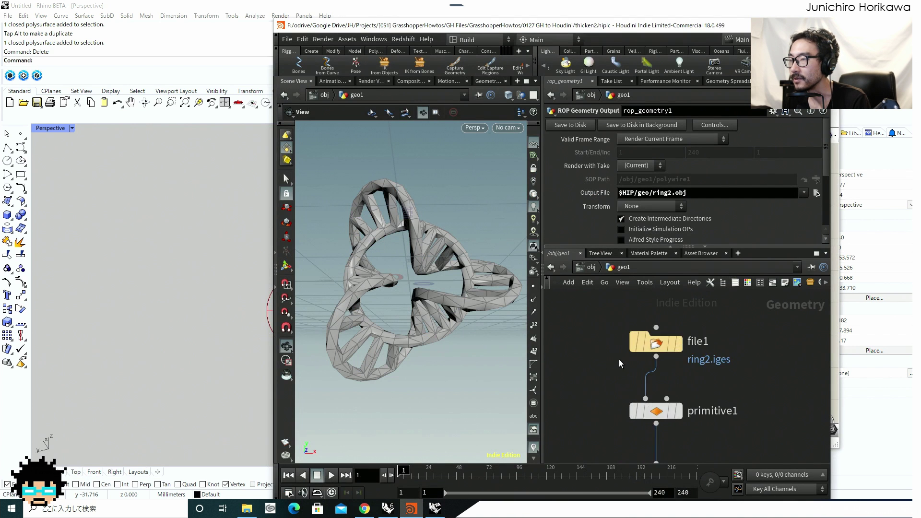
left_click(678, 331)
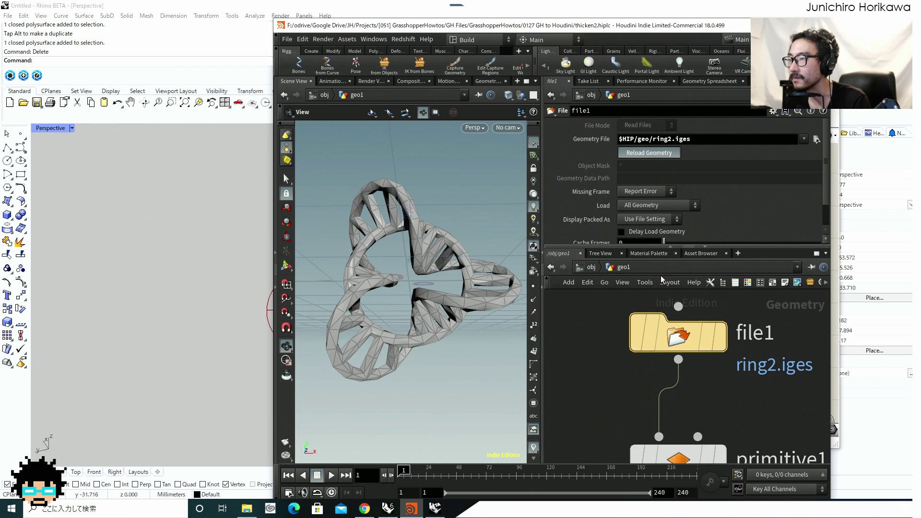
Save the updated polywire mesh to disk as ring2.obj through the rop_geometry1 node
scroll(604, 335, "down", 5)
scroll(611, 431, "up", 5)
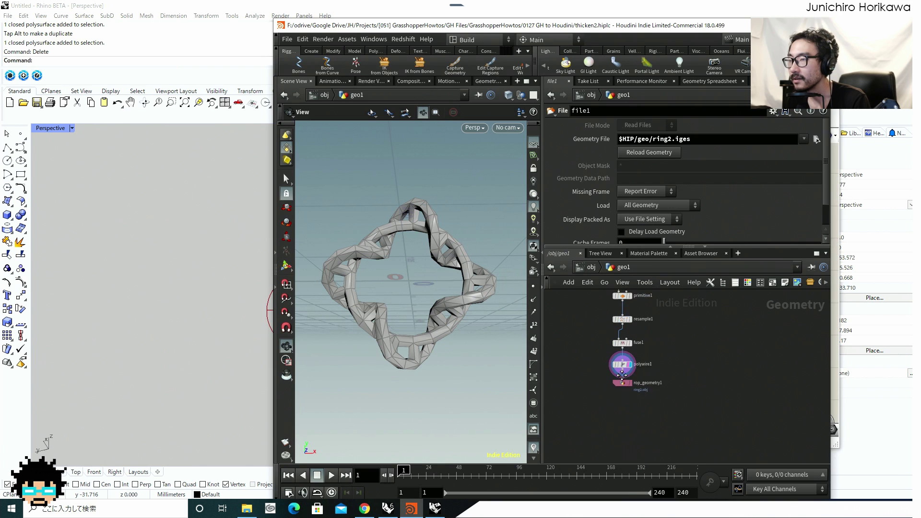
left_click(625, 396)
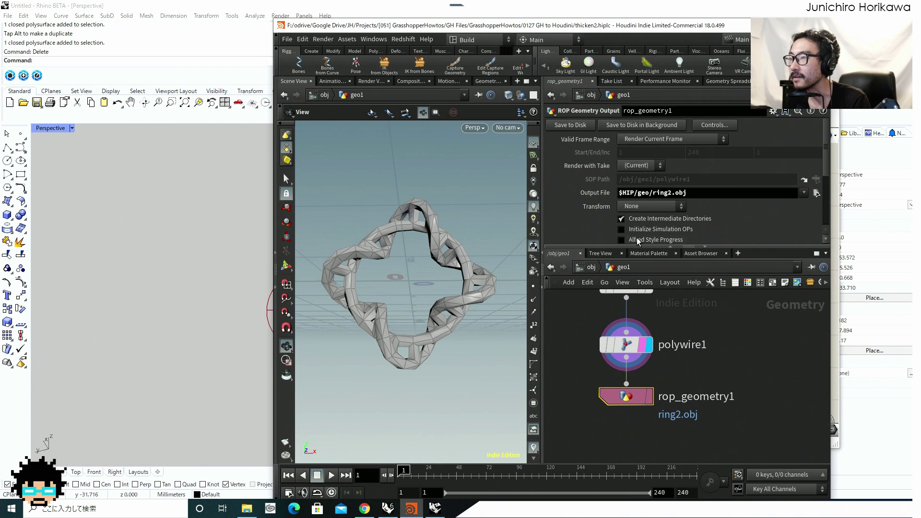
left_click(570, 125)
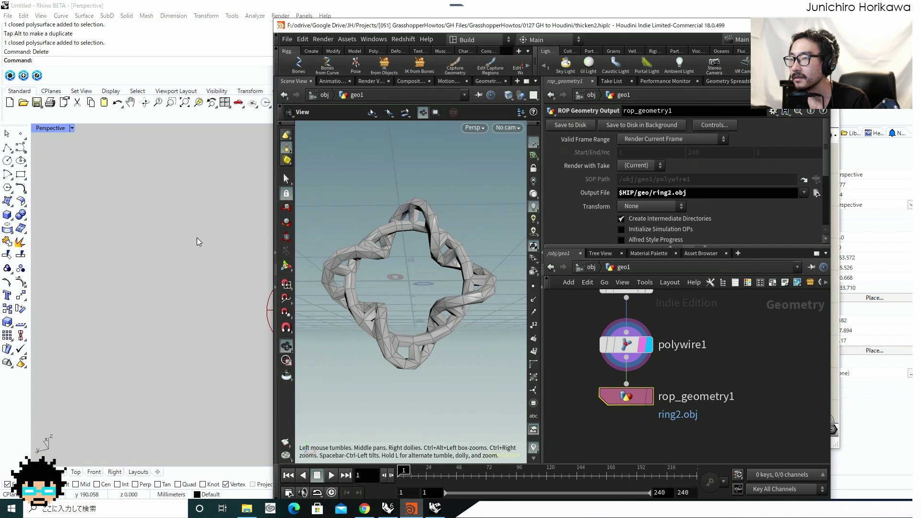
Return to Grasshopper and import ring2.obj by switching the C# component's import toggle to True and back to False
left_click(380, 303)
scroll(583, 340, "down", 6)
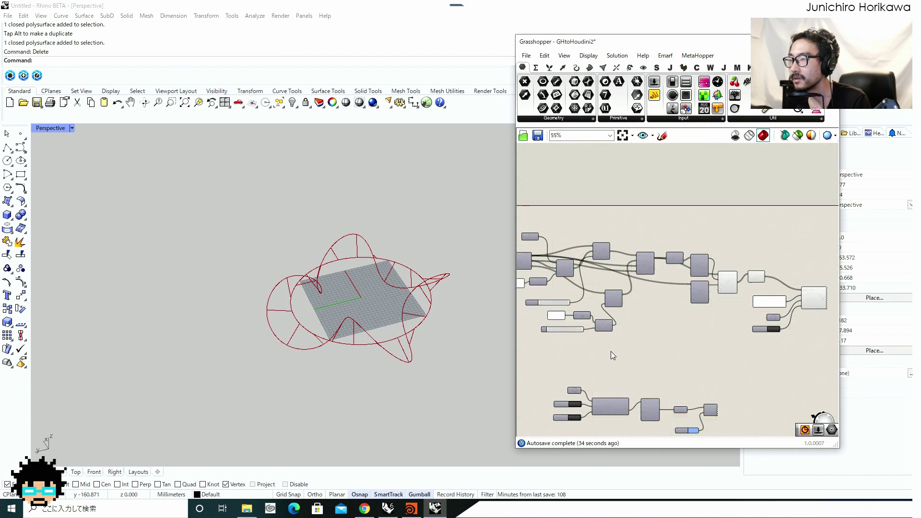
scroll(686, 354, "up", 3)
middle_click(651, 354)
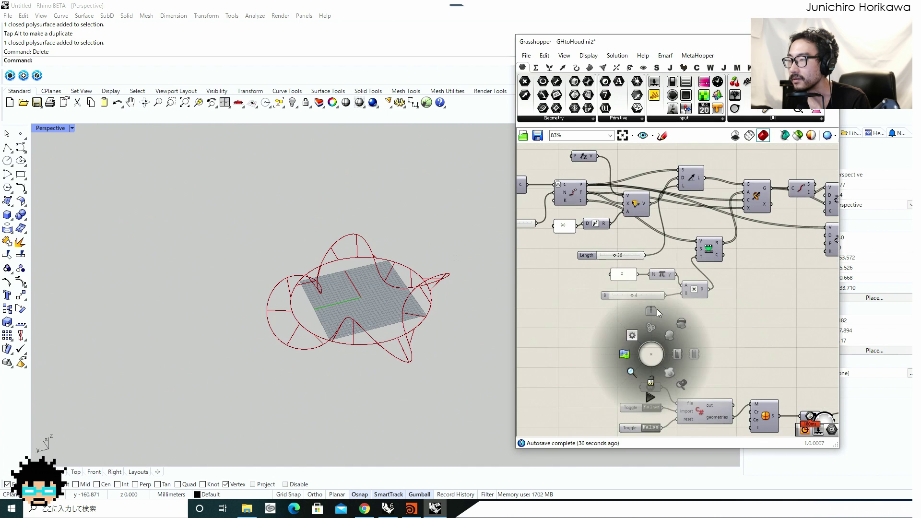
right_click(722, 273)
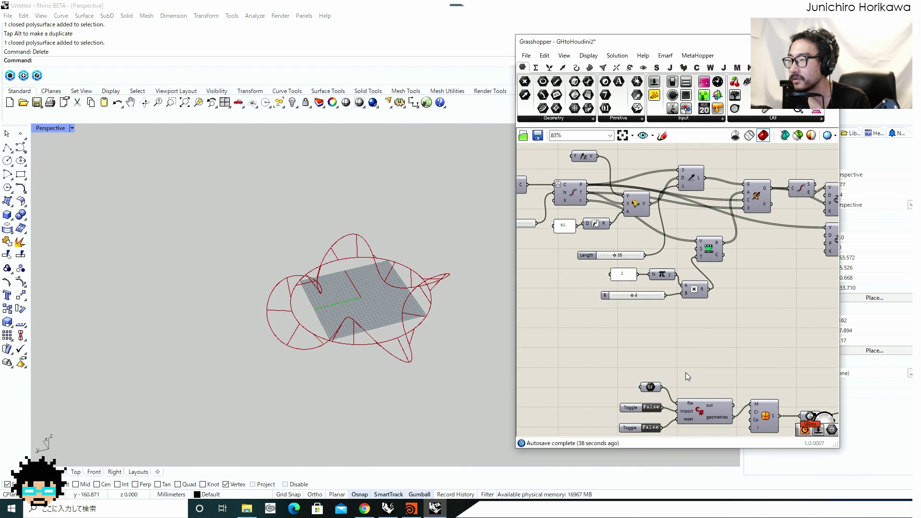
middle_click(686, 371)
scroll(695, 383, "up", 8)
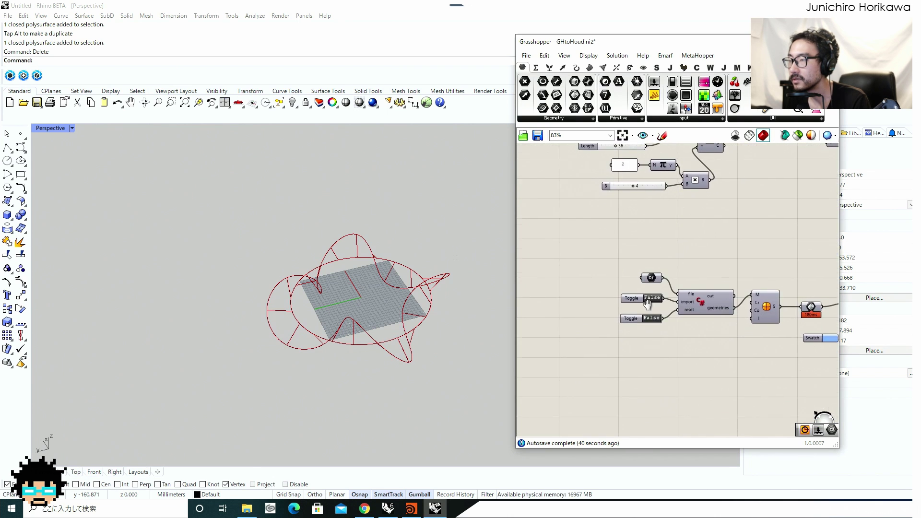
left_click(668, 261)
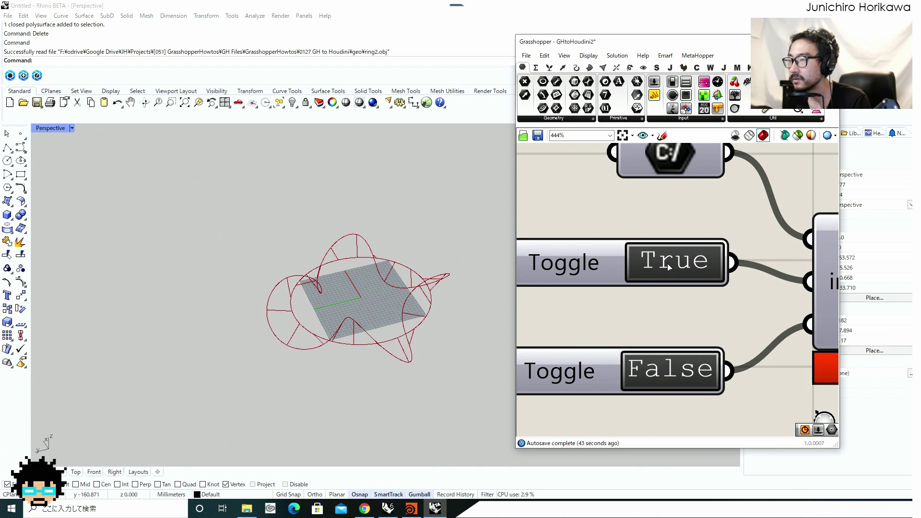
left_click(668, 262)
Show the preview of the Brep parameter that follows the SubD component
scroll(668, 268, "down", 6)
scroll(668, 264, "down", 4)
right_click_drag(762, 272, 702, 300)
scroll(702, 300, "up", 6)
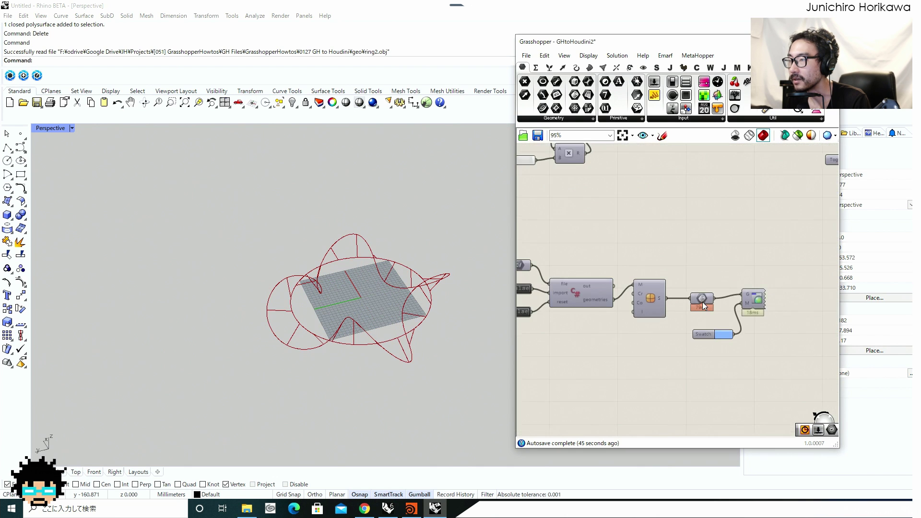
left_click(706, 300)
middle_click(708, 302)
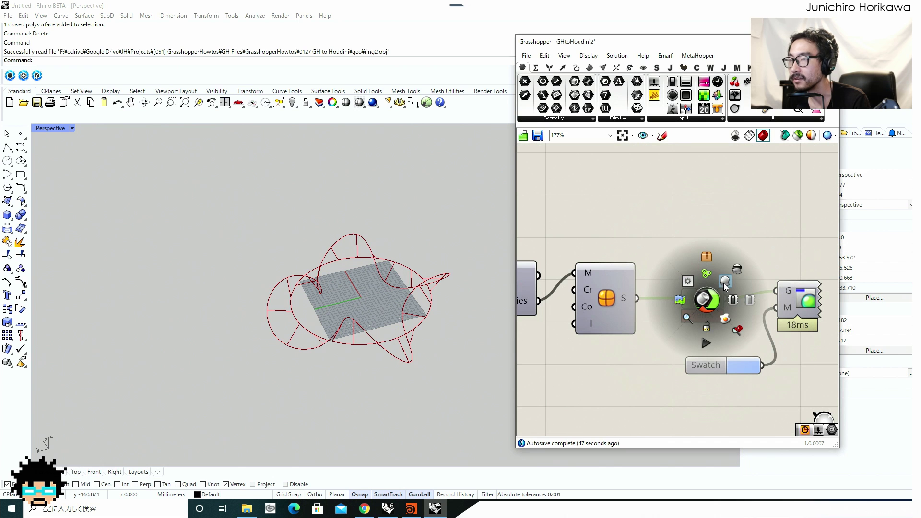
left_click(724, 283)
left_click(770, 264)
Show the coloured ring from the Custom Preview component and hide the Brep parameter's preview
left_click(804, 297)
middle_click(804, 297)
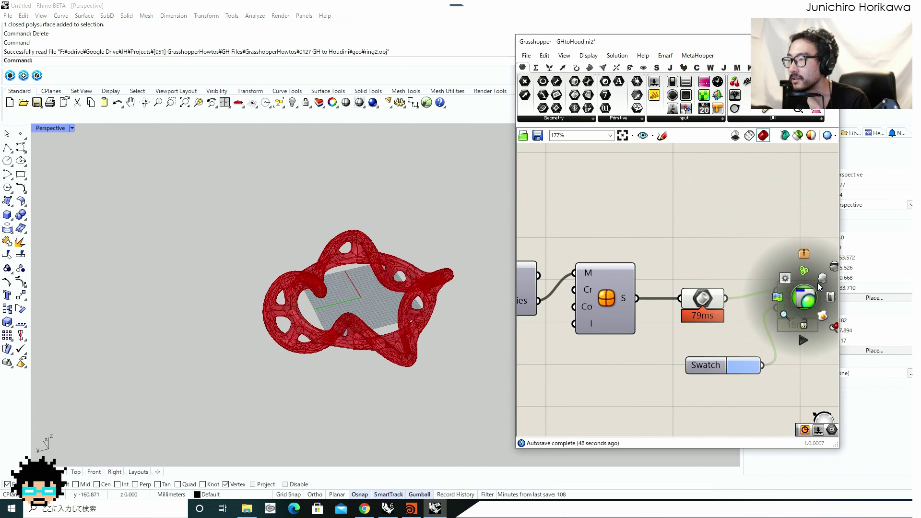
left_click(821, 280)
left_click(708, 301)
middle_click(707, 301)
left_click(738, 274)
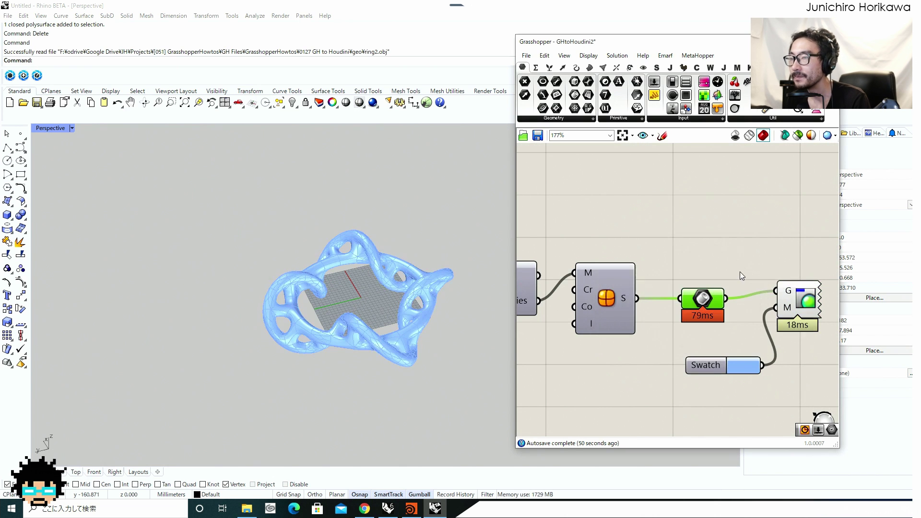
left_click(740, 272)
Examine the re-imported blue ring in the Rhino perspective view from several angles and up close
right_click_drag(361, 246, 364, 286)
scroll(364, 293, "up", 4)
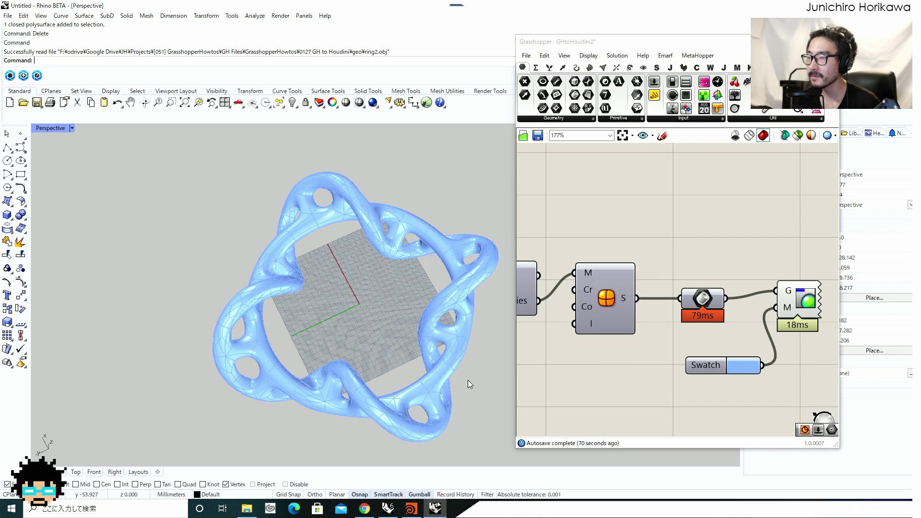
scroll(572, 357, "down", 2)
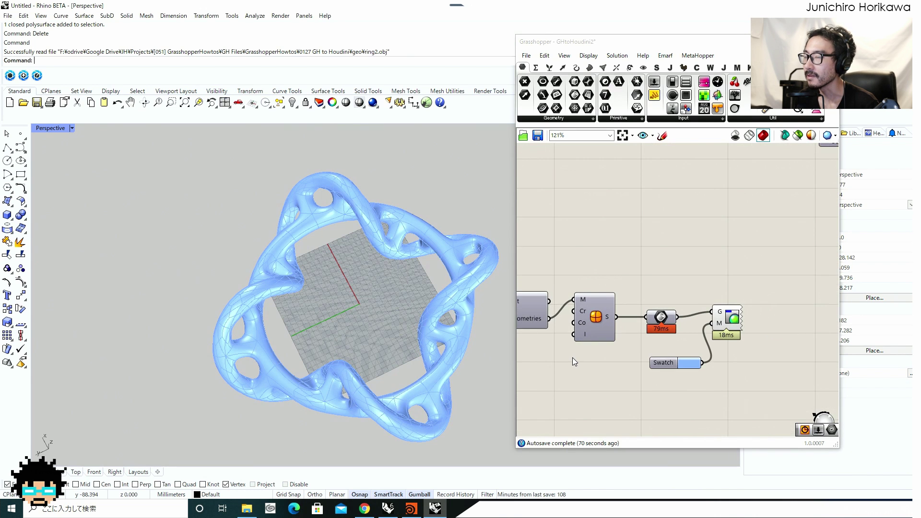
scroll(572, 358, "down", 3)
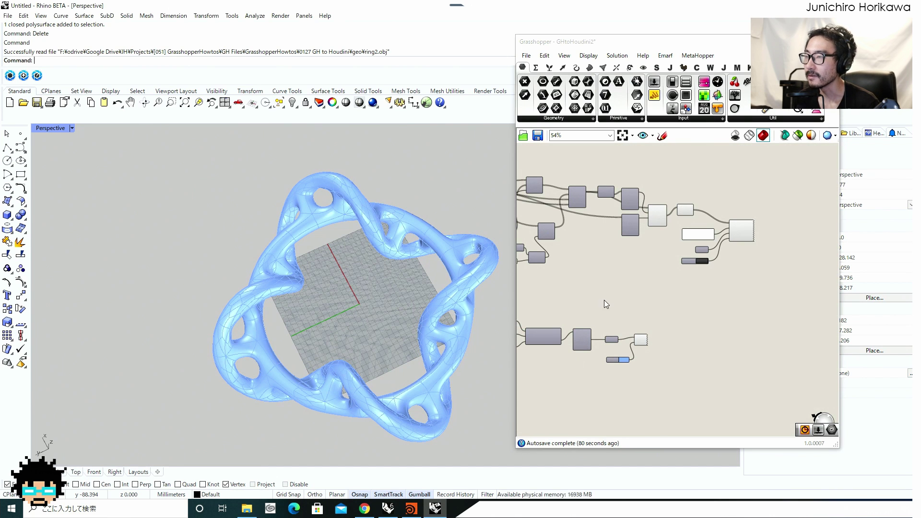
scroll(637, 306, "up", 1)
right_click_drag(413, 300, 381, 283)
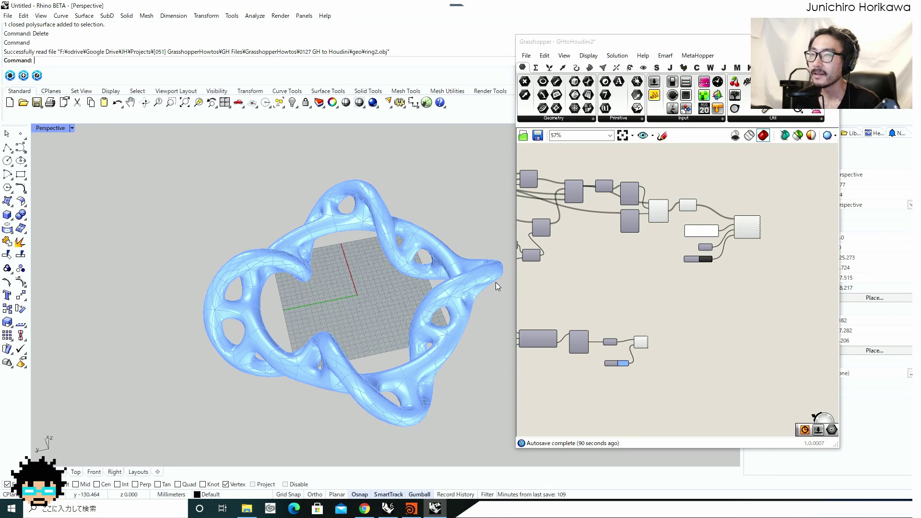
scroll(435, 261, "up", 4)
scroll(435, 261, "down", 5)
mouse_move(434, 261)
right_mouse_down()
mouse_move(358, 245)
mouse_move(392, 280)
mouse_move(444, 263)
right_mouse_up()
right_click_drag(427, 272, 448, 267)
scroll(448, 267, "up", 4)
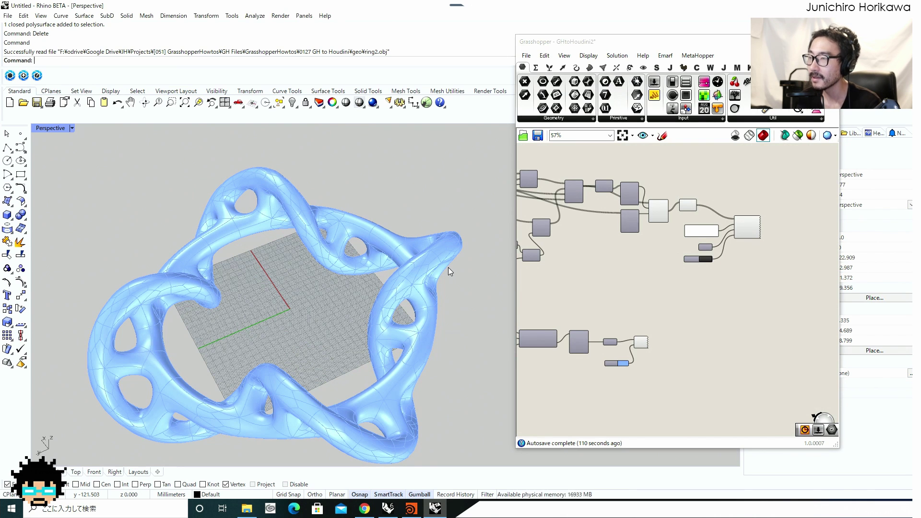
left_click(559, 298)
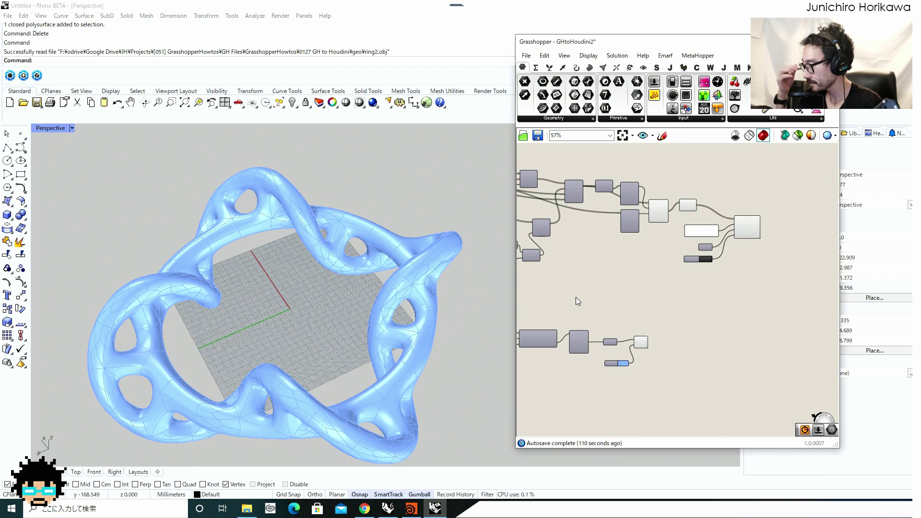
scroll(636, 291, "up", 3)
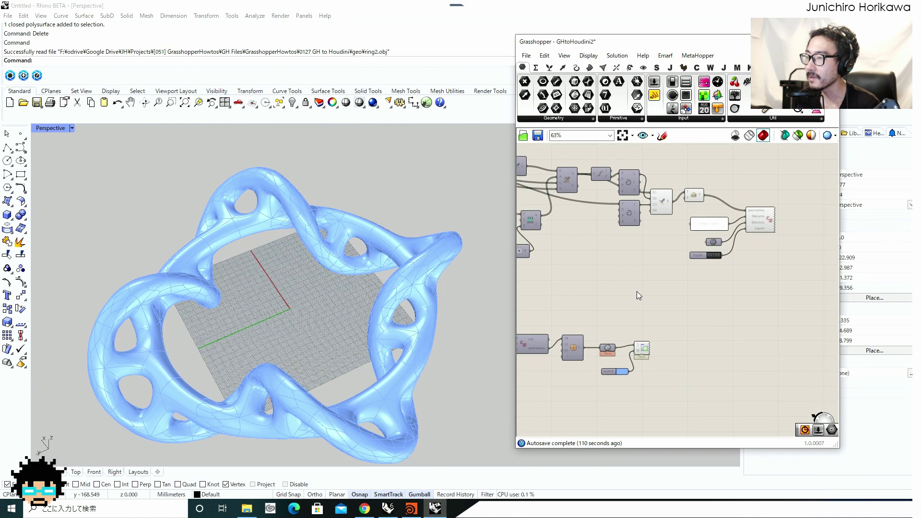
right_click_drag(646, 299, 644, 308)
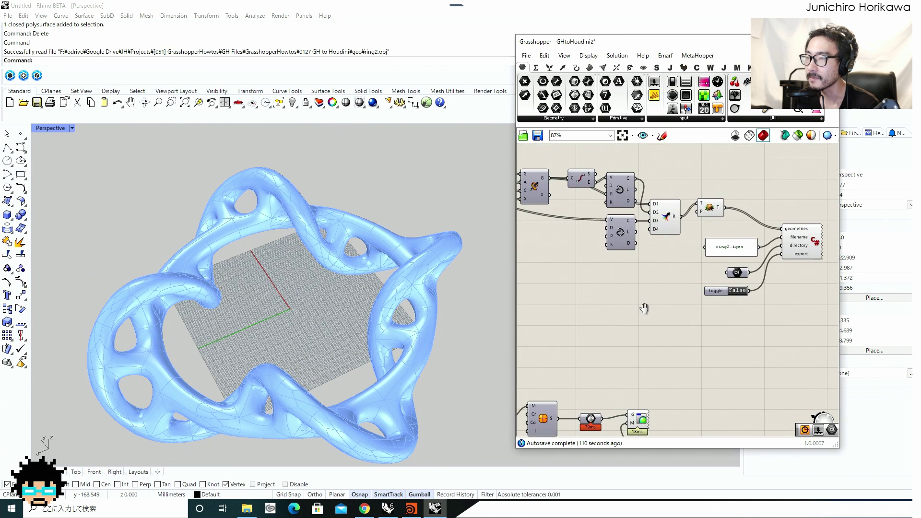
scroll(675, 268, "down", 2)
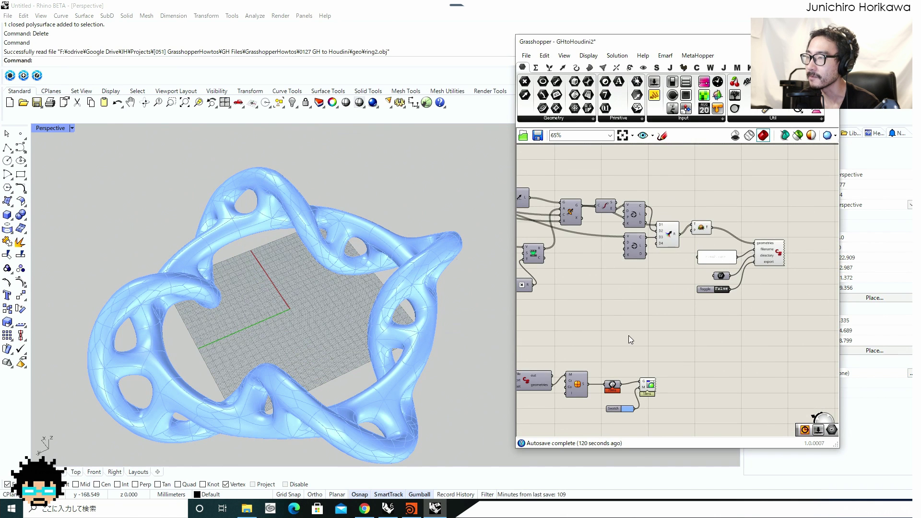